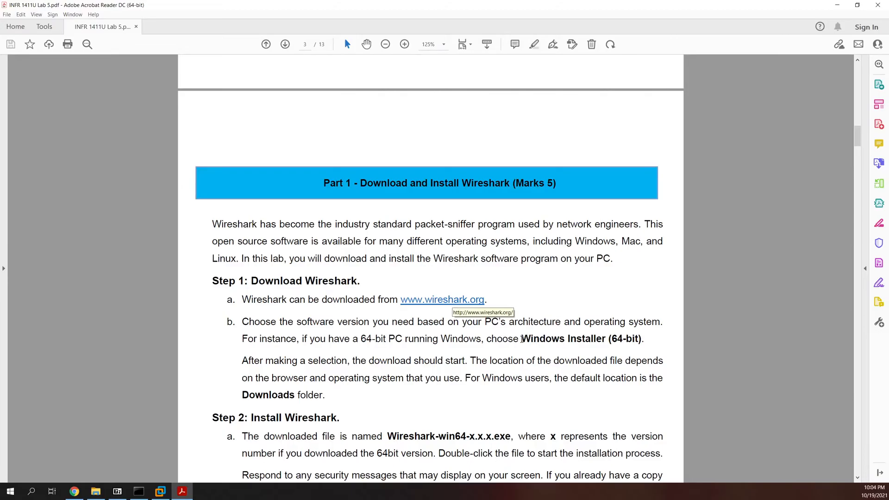
- Read Part 1 of the lab handout on choosing the Windows Installer (64-bit) and running the Wireshark setup wizard
drag(522, 338, 644, 338)
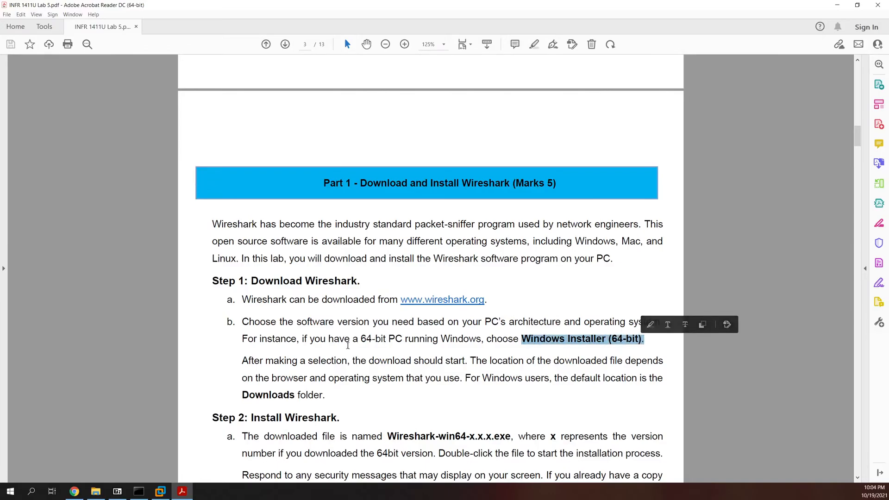
scroll(351, 342, down, 3)
scroll(352, 342, down, 3)
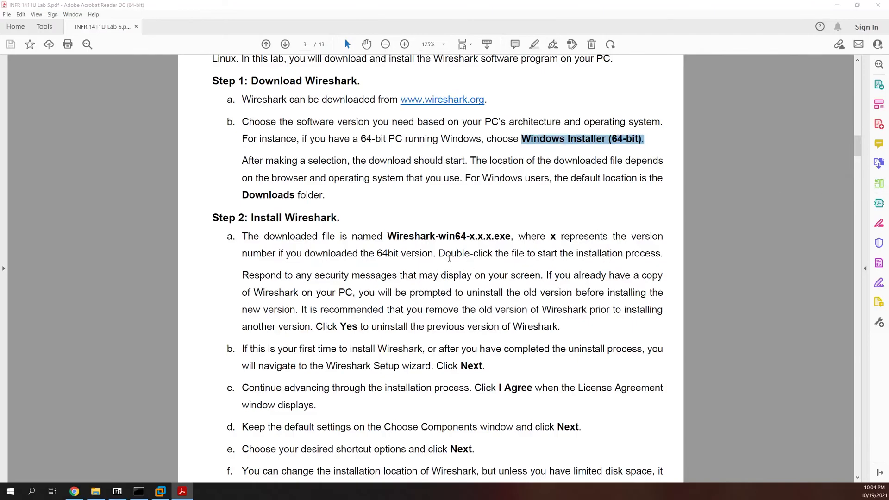
click(479, 255)
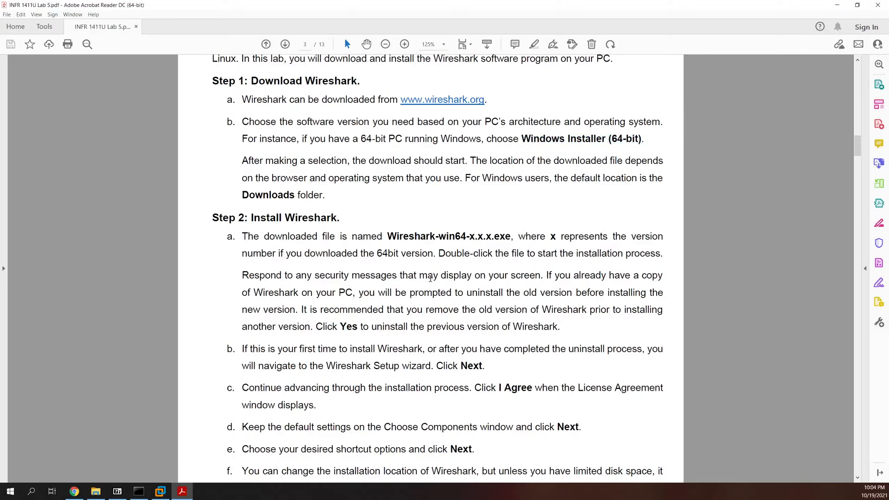
scroll(370, 266, down, 1)
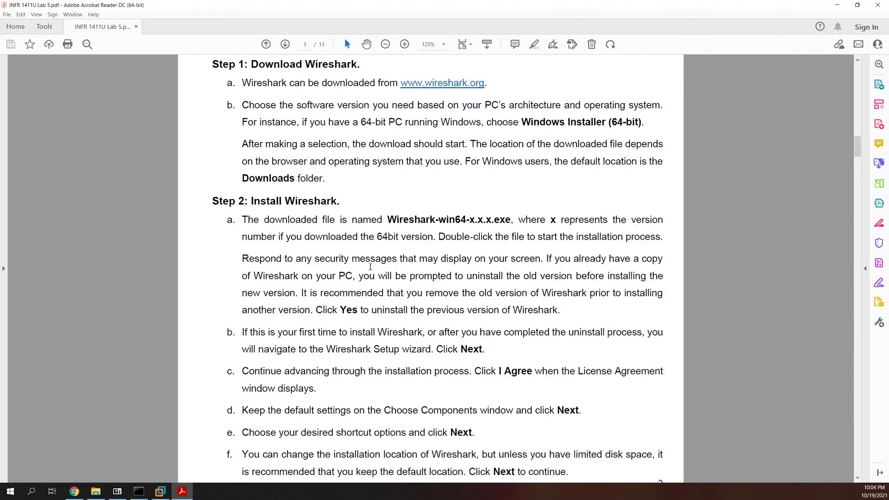
scroll(380, 277, down, 3)
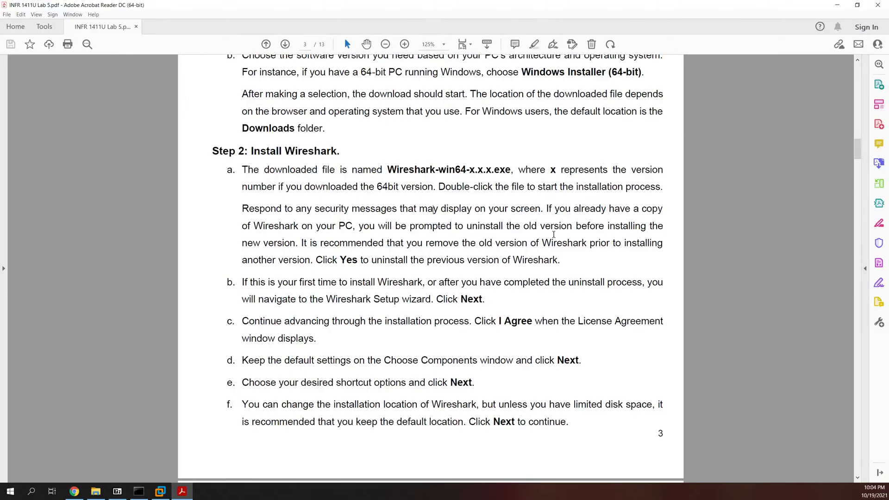
scroll(346, 333, down, 1)
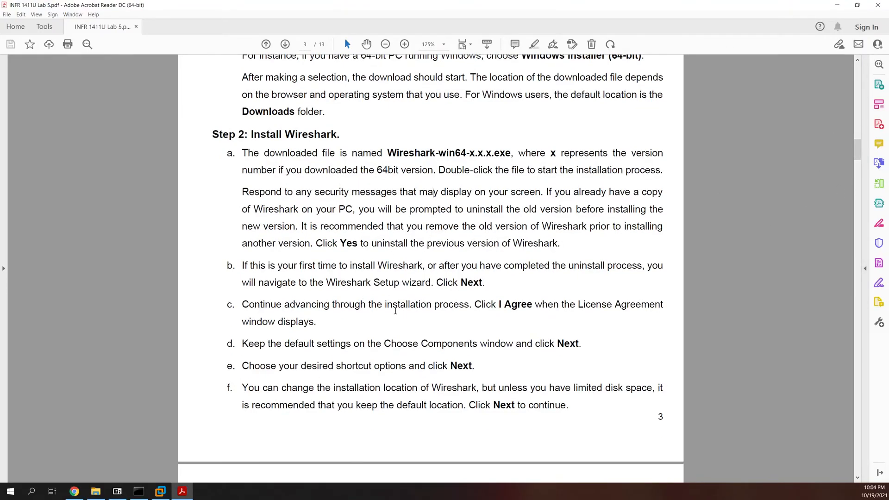
scroll(395, 310, down, 5)
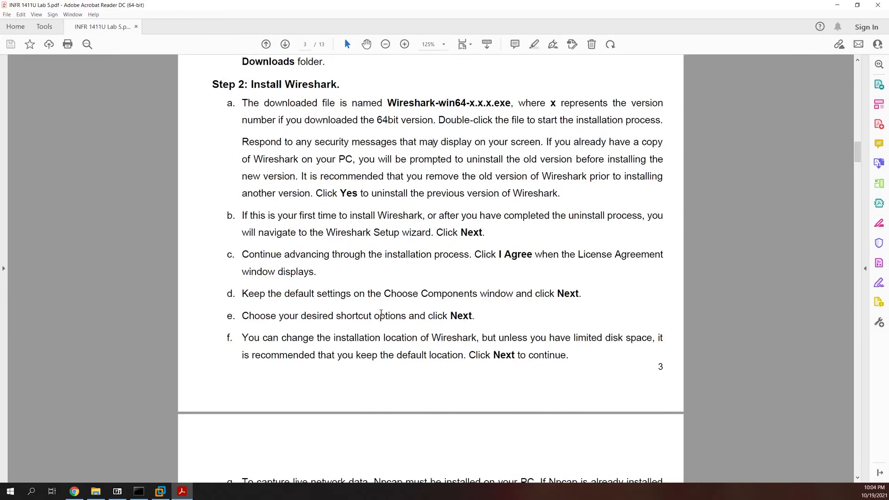
scroll(369, 307, down, 2)
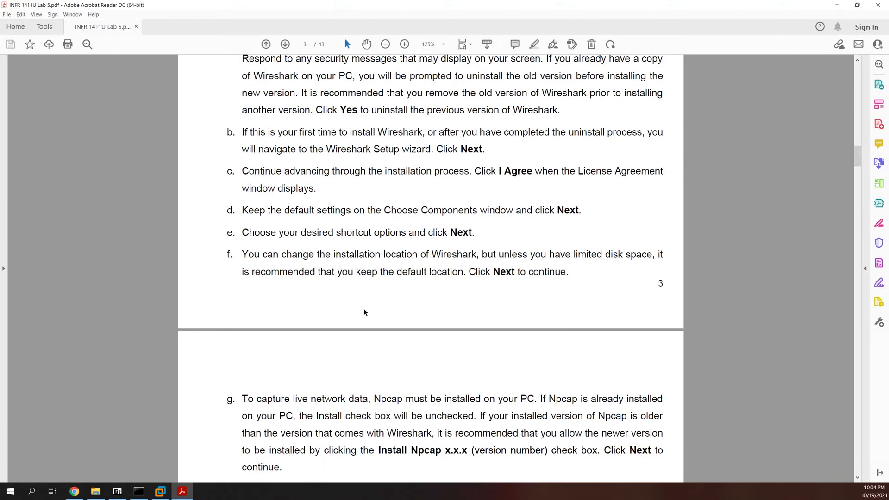
scroll(341, 307, down, 6)
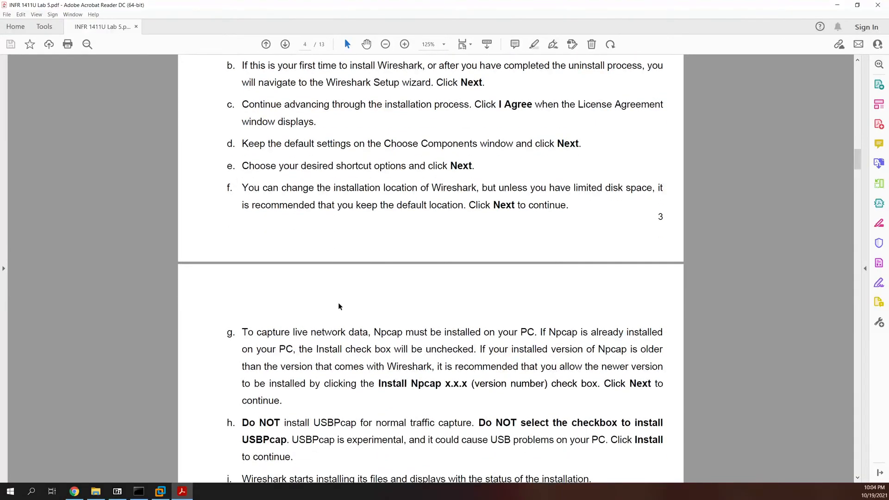
- Examine the remaining installation instructions, marking the passages on Install Npcap, USBPcap and rebooting the computer
scroll(410, 351, down, 2)
drag(374, 316, 457, 315)
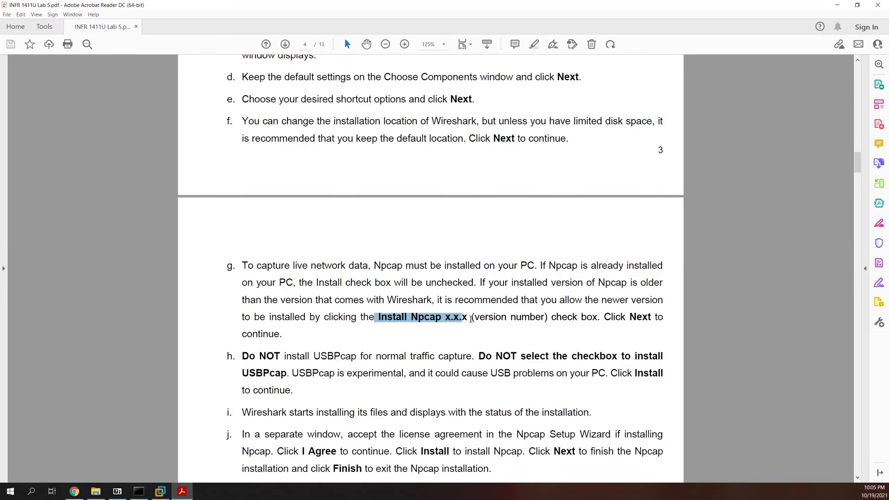
click(452, 298)
scroll(380, 311, down, 2)
drag(309, 323, 355, 323)
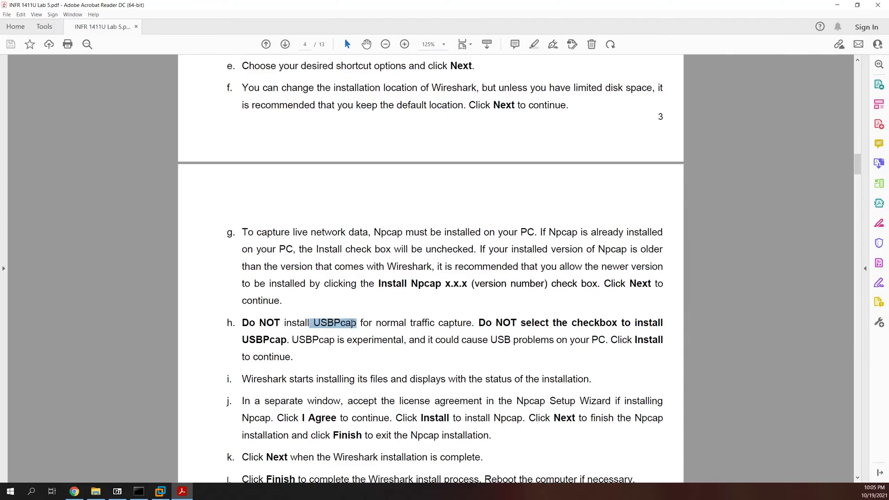
click(504, 340)
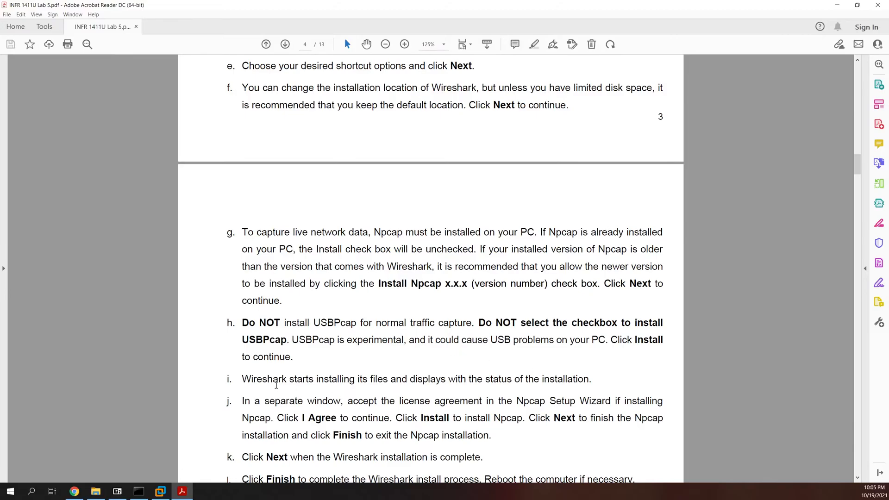
scroll(483, 349, down, 1)
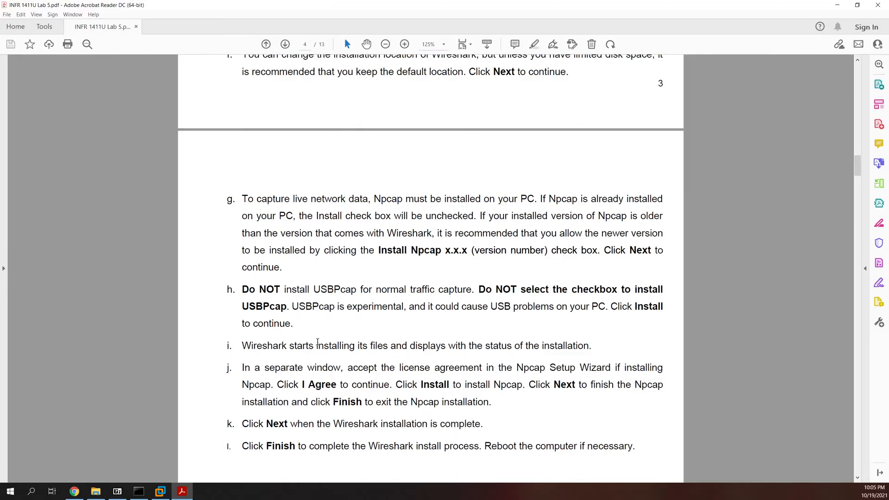
scroll(319, 342, down, 1)
scroll(323, 336, down, 1)
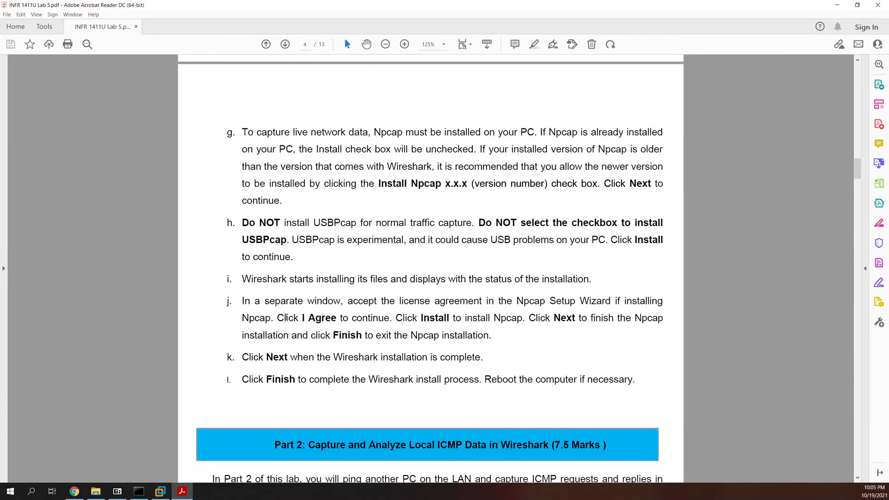
scroll(535, 311, down, 1)
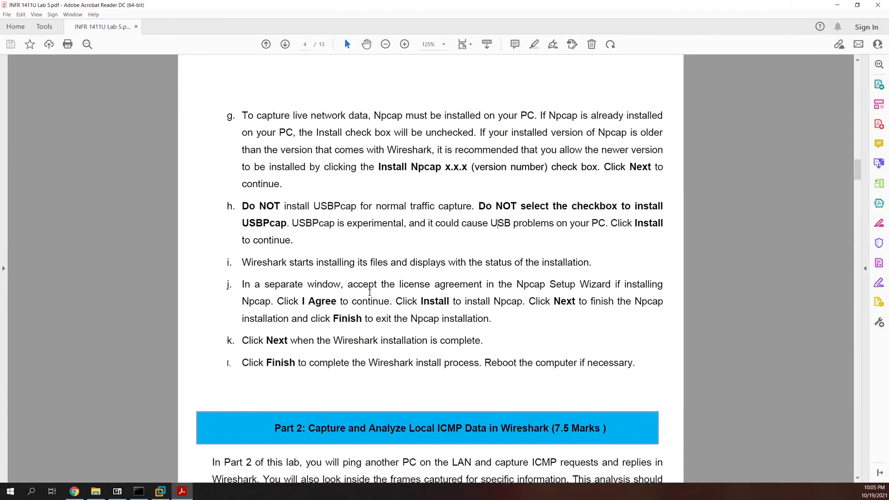
double_click(523, 303)
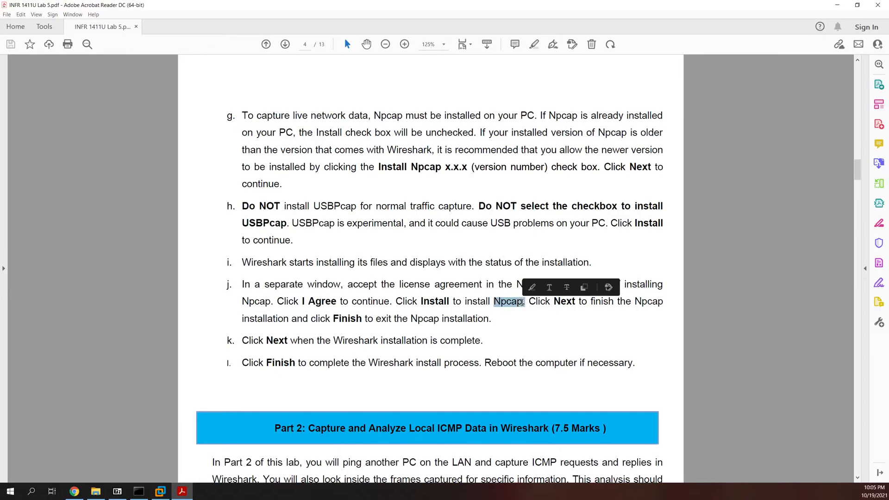
scroll(379, 339, down, 1)
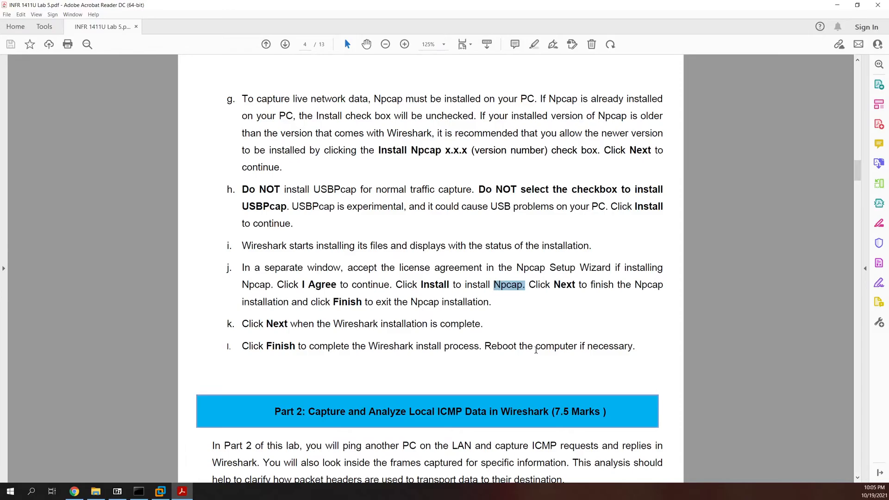
drag(486, 347, 633, 347)
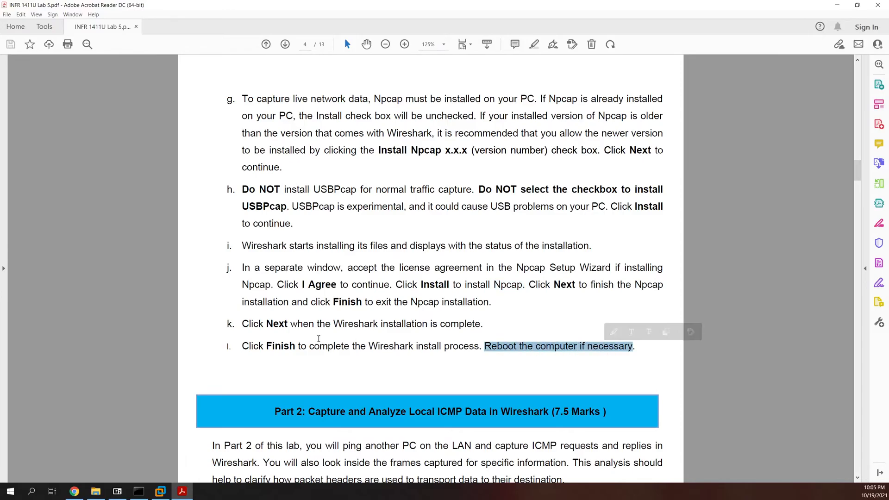
- Review the Part 2 introduction and Step 1 on retrieving the PC interface addresses with ipconfig /all, including the sample output
scroll(325, 347, down, 3)
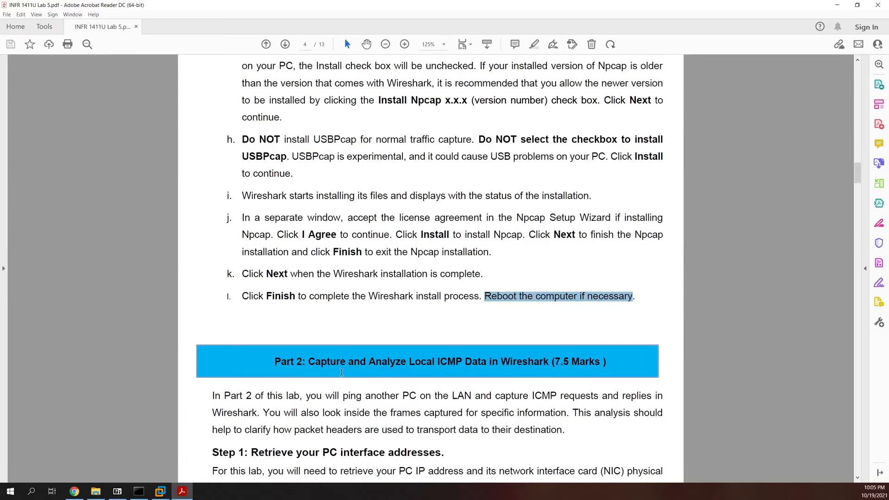
scroll(327, 371, down, 6)
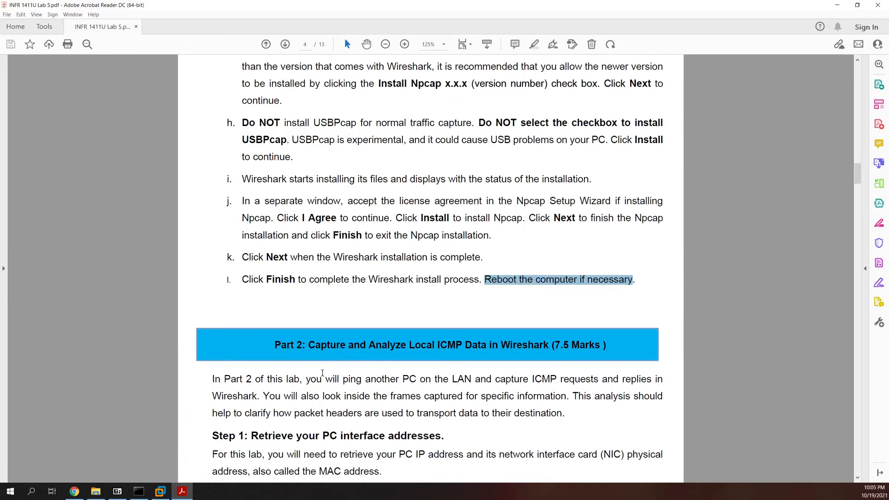
scroll(355, 284, down, 1)
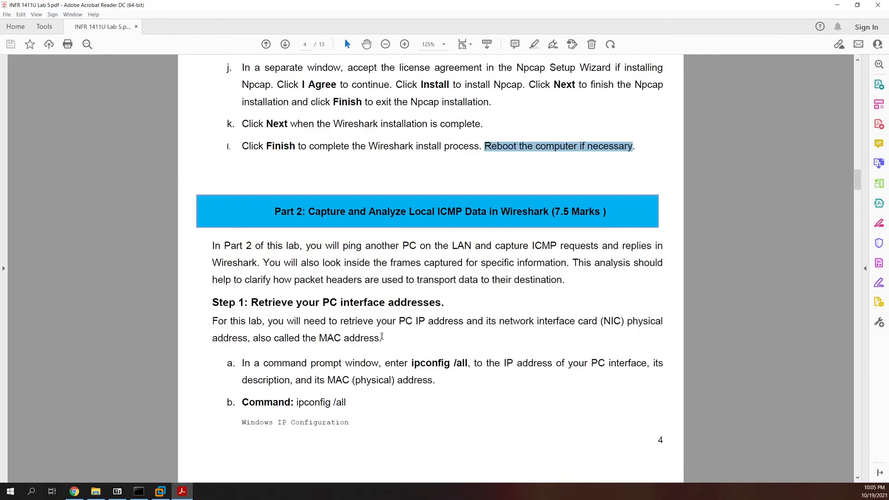
drag(328, 380, 468, 365)
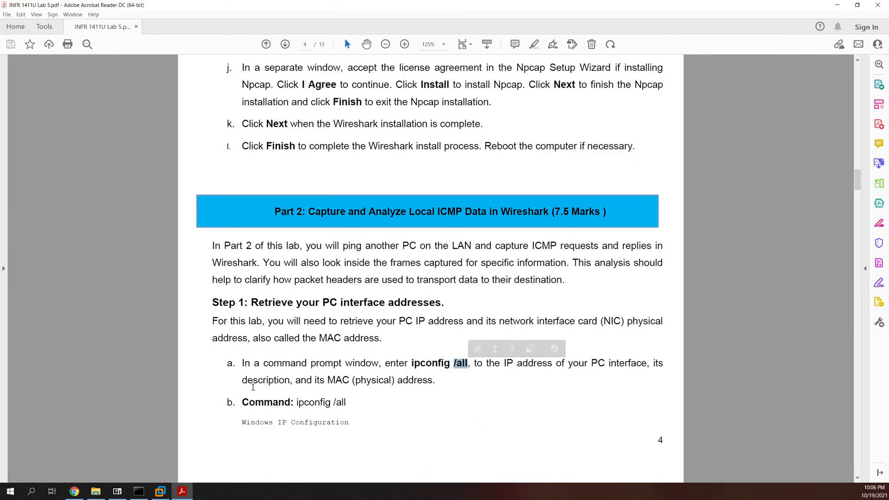
scroll(278, 389, down, 2)
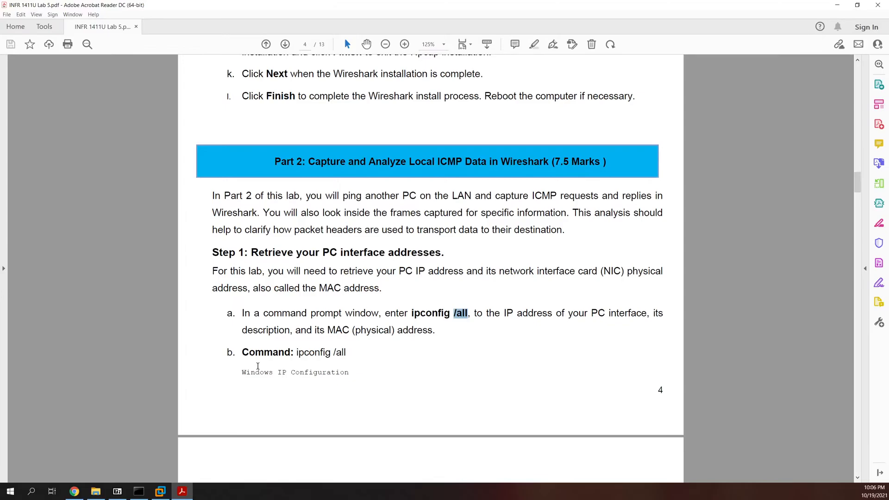
scroll(258, 367, down, 5)
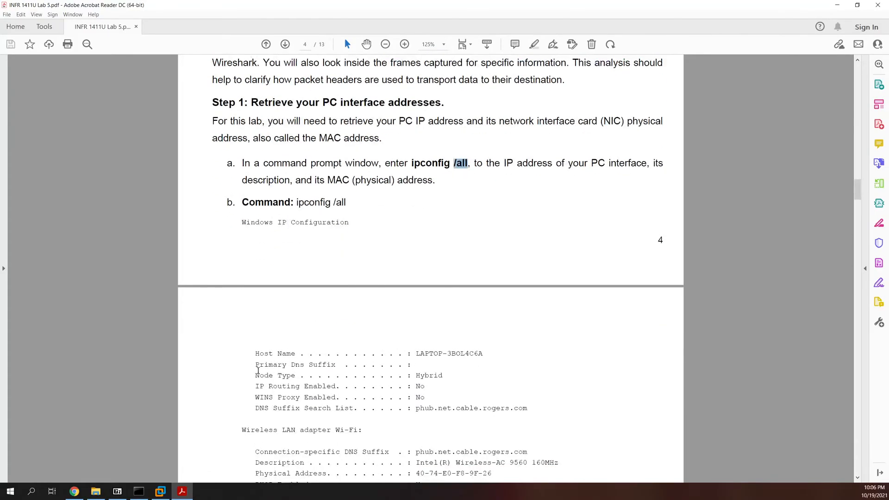
scroll(258, 371, down, 2)
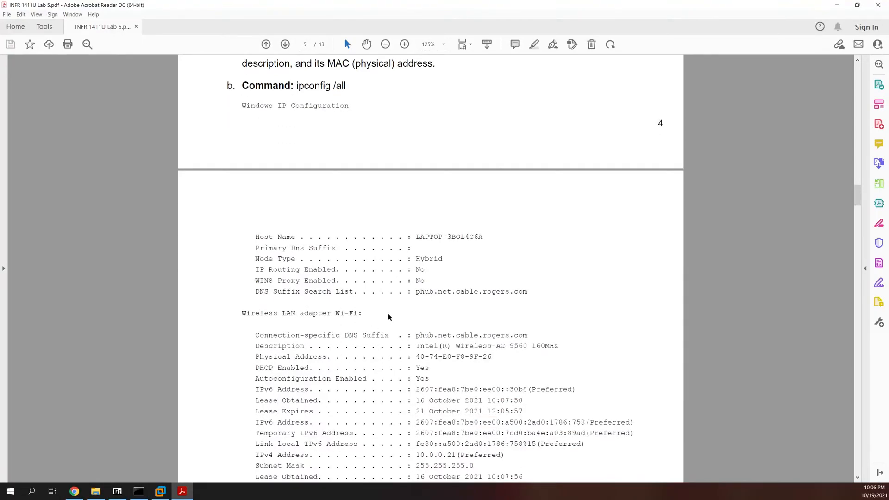
scroll(385, 321, down, 1)
scroll(389, 322, down, 2)
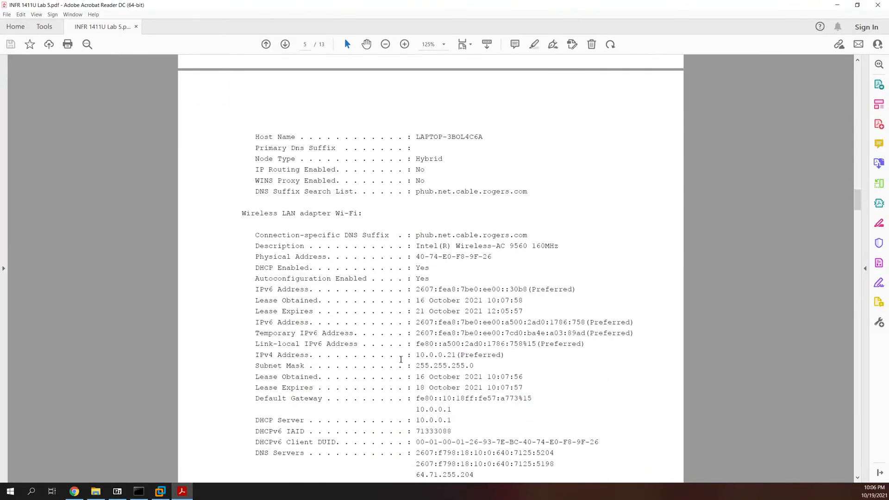
scroll(465, 303, down, 1)
scroll(462, 308, down, 2)
scroll(461, 308, down, 1)
scroll(462, 308, down, 2)
- Read the instructions on exchanging IP addresses with team members, adding the screenshot to the report, and starting the Wireshark capture
drag(243, 324, 515, 334)
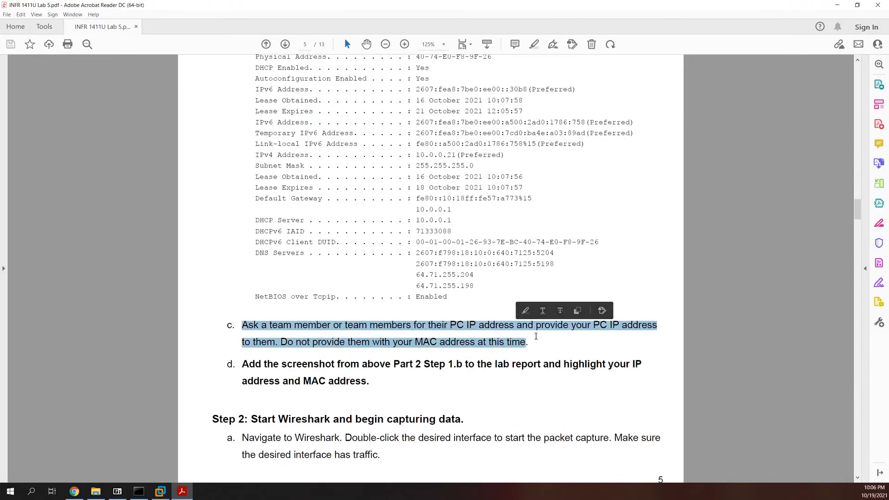
click(517, 344)
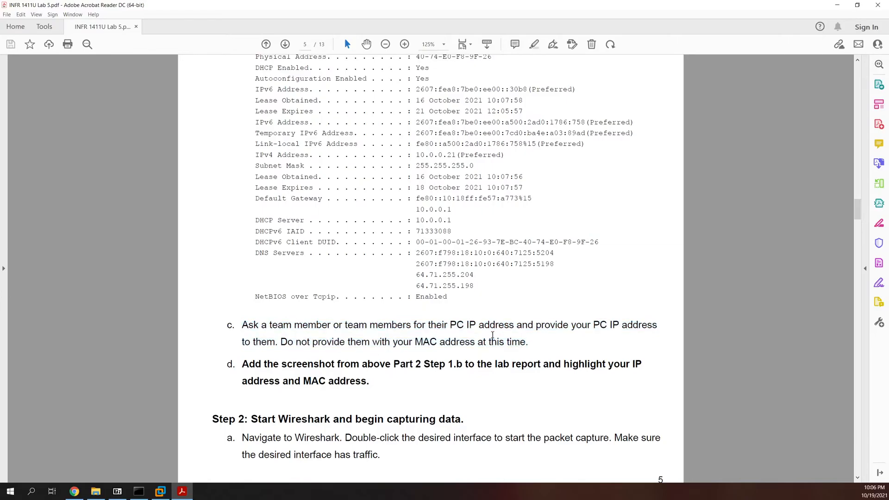
drag(528, 343, 244, 325)
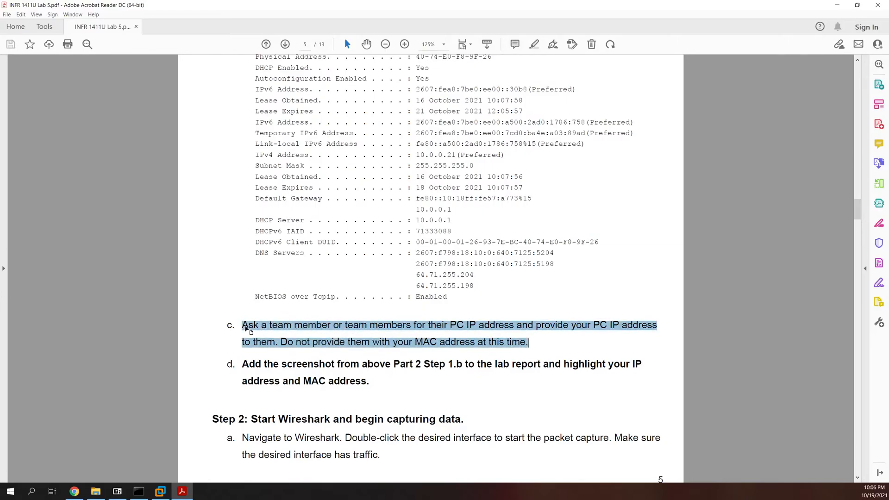
click(361, 346)
drag(437, 343, 527, 345)
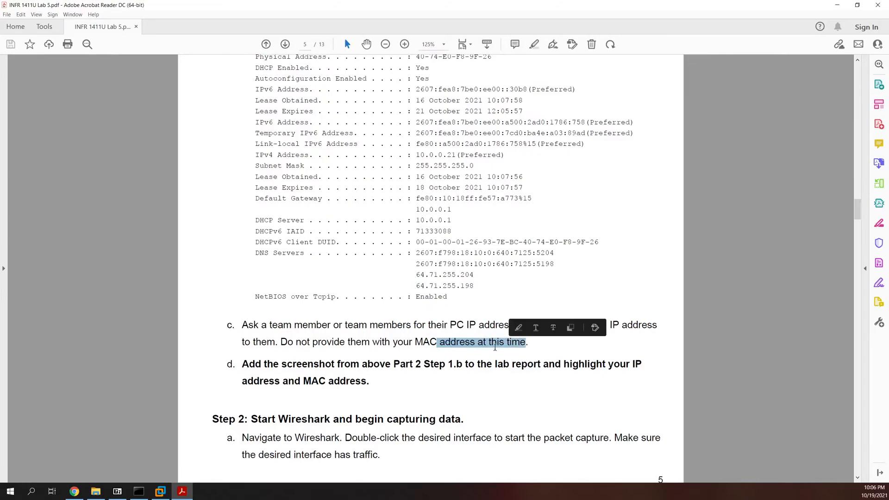
click(397, 337)
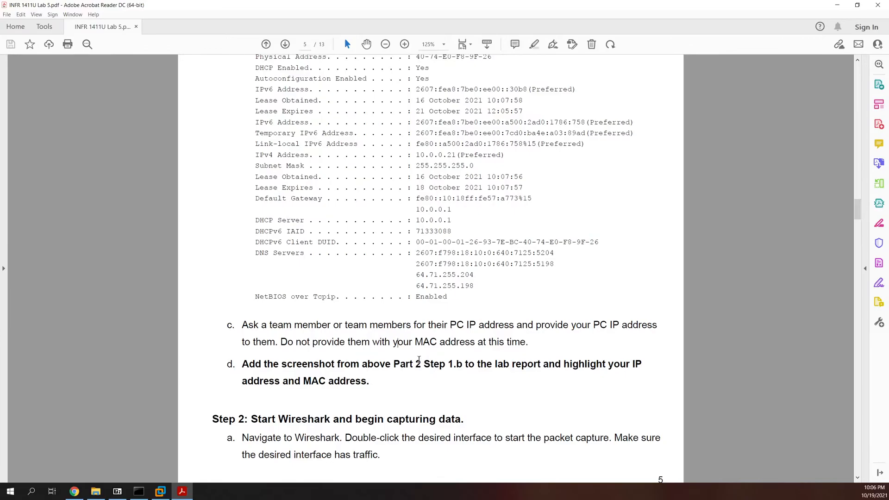
scroll(414, 361, down, 1)
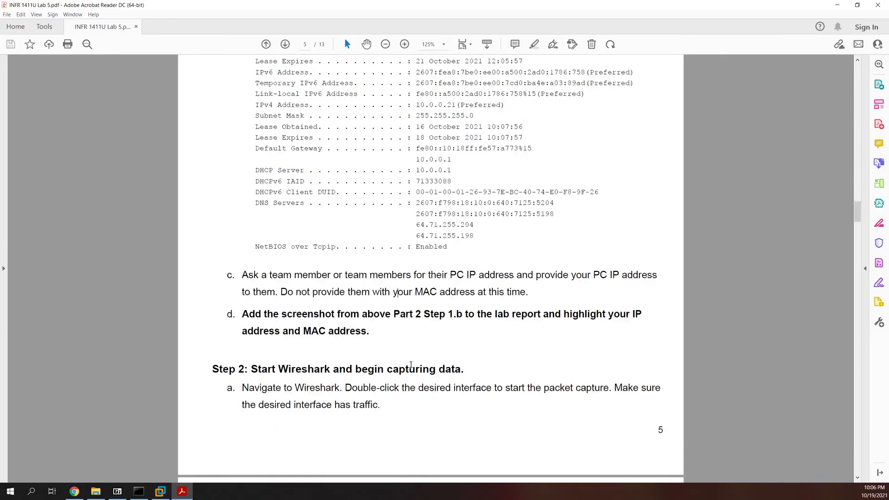
scroll(410, 366, down, 2)
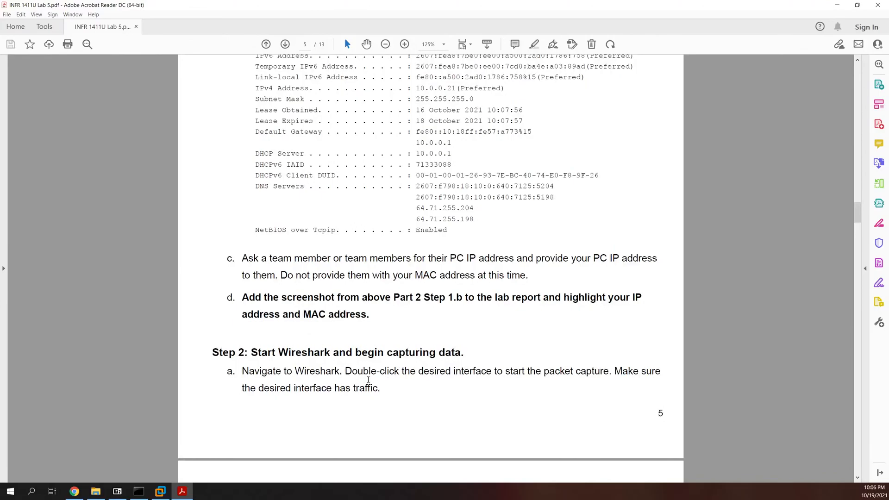
scroll(374, 285, down, 3)
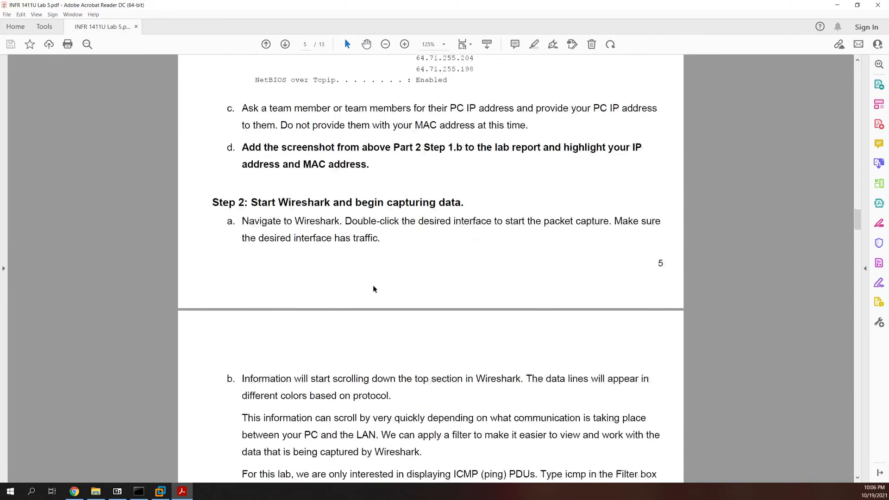
scroll(370, 288, down, 2)
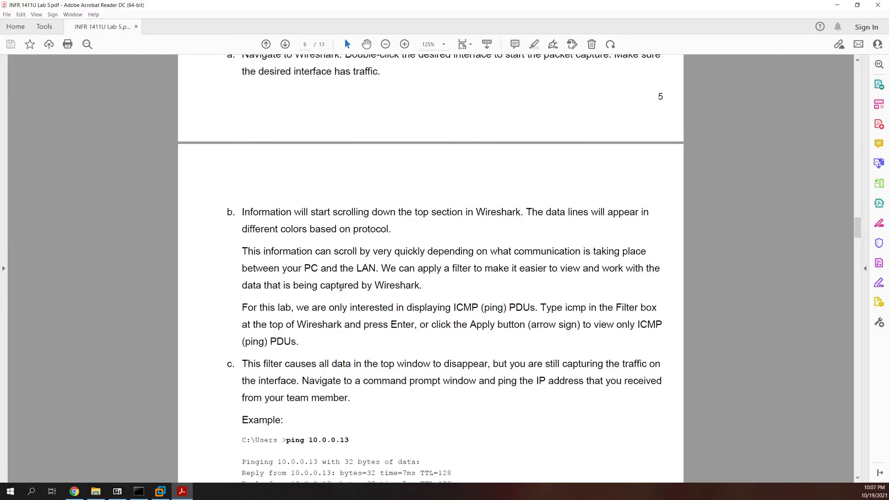
- Read Part 2 Step 2 on filtering the capture for icmp and pinging the team member's PC, including the sample Wireshark capture
scroll(341, 288, up, 1)
scroll(341, 286, down, 1)
scroll(416, 361, down, 5)
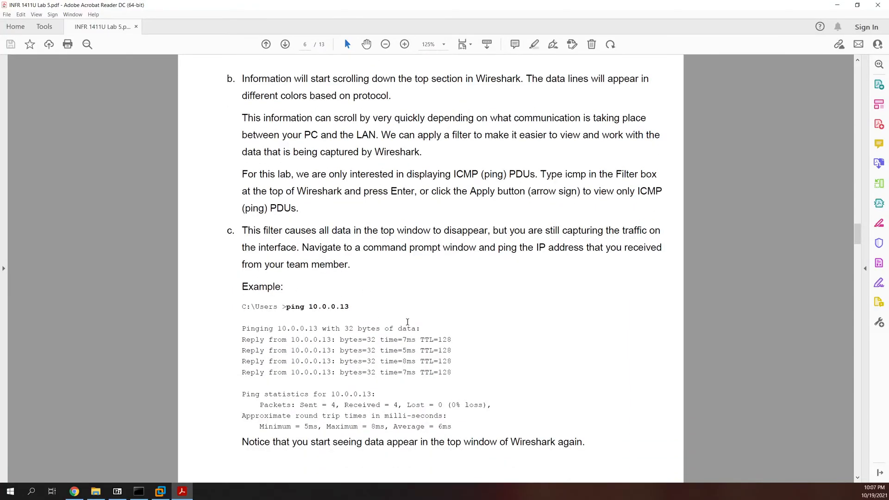
scroll(407, 322, down, 3)
scroll(402, 327, down, 15)
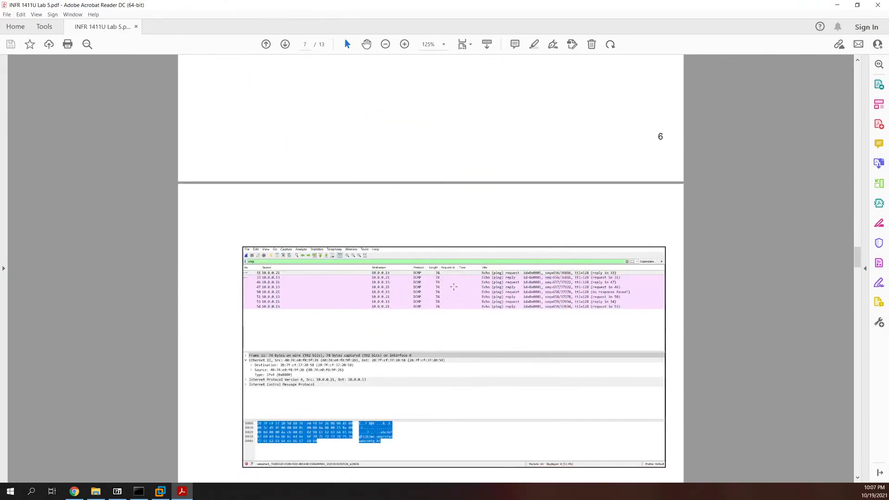
scroll(423, 299, down, 5)
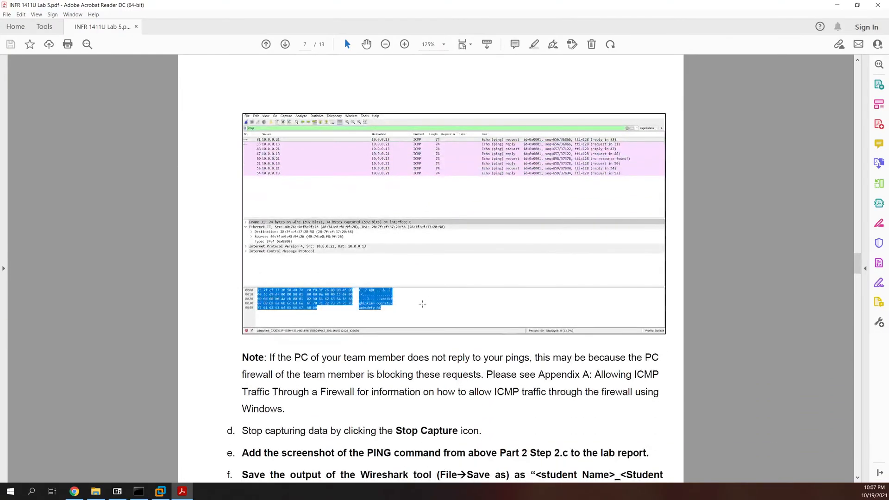
- Review the firewall note and items d to f on stopping the capture, adding the PING screenshot and saving the output, marking key passages
scroll(424, 299, down, 3)
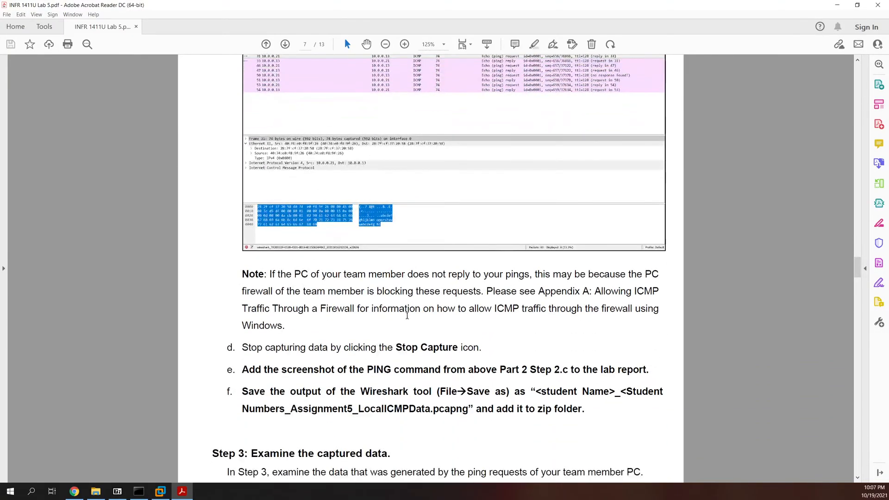
scroll(407, 316, down, 1)
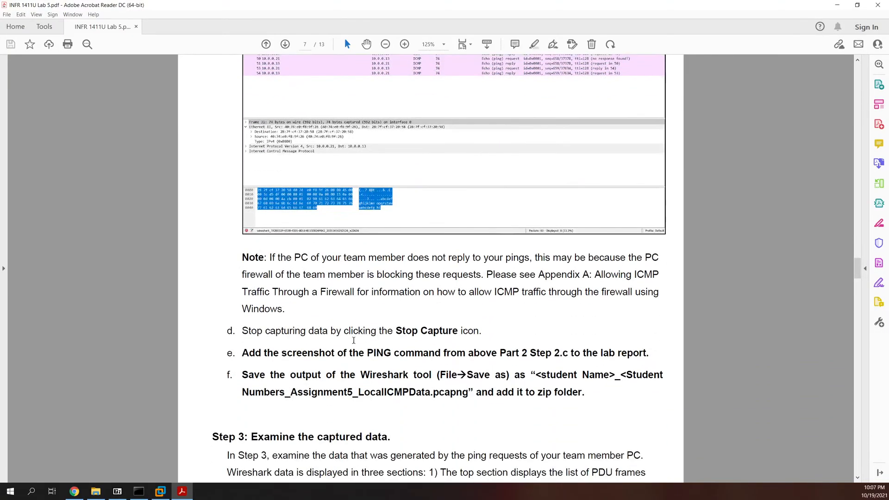
double_click(440, 330)
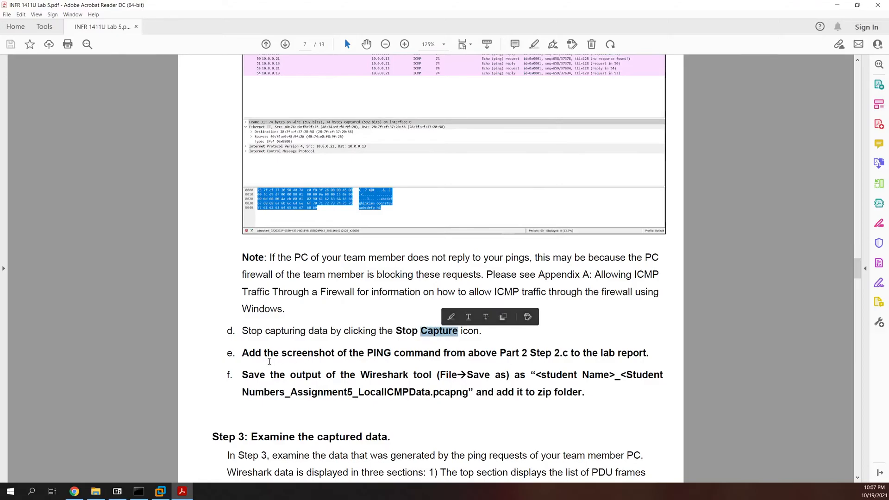
drag(255, 355, 525, 376)
click(431, 387)
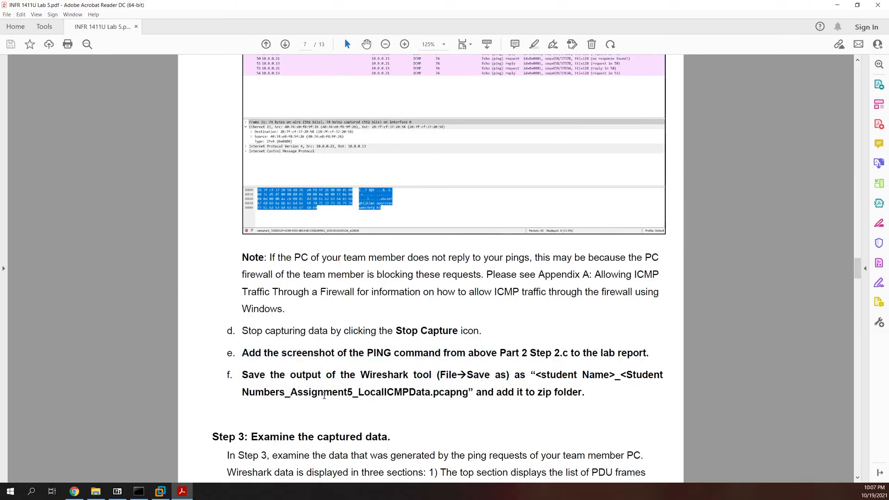
scroll(357, 379, down, 2)
scroll(357, 379, down, 1)
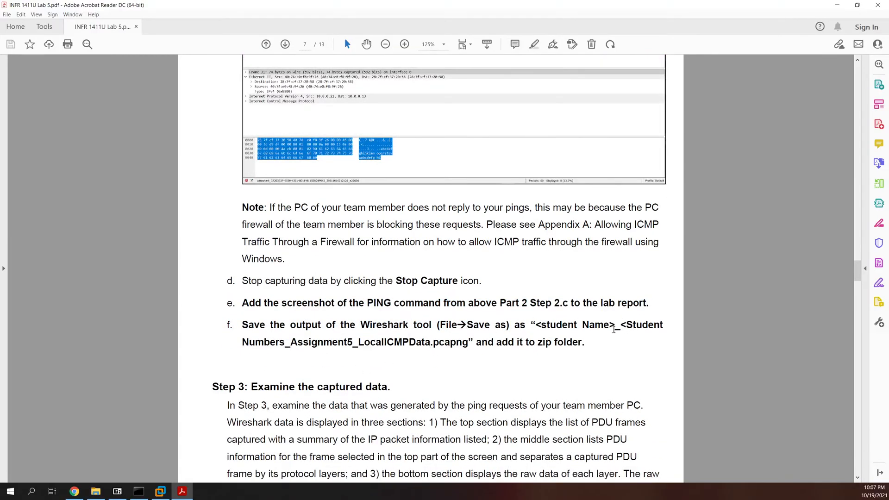
- Read Part 2 Step 3 on examining the captured data, its MAC address questions and the encapsulation note, marking the word Ethernet
scroll(480, 334, down, 8)
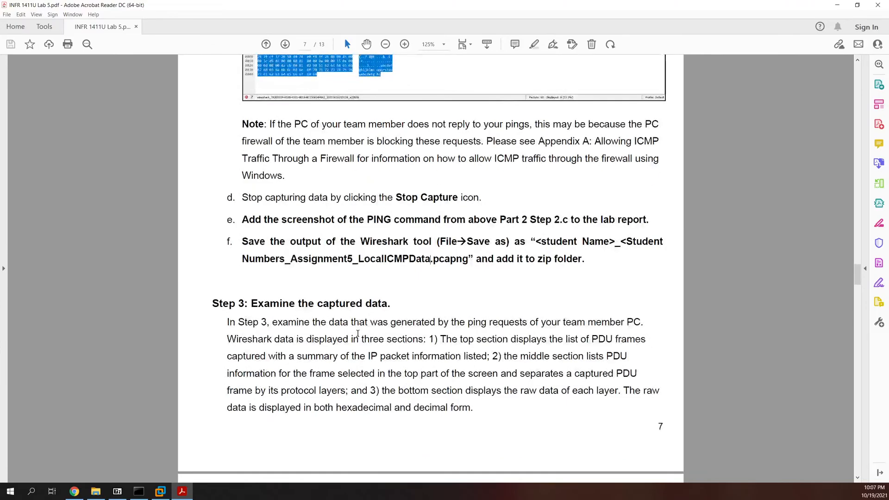
scroll(358, 285, down, 8)
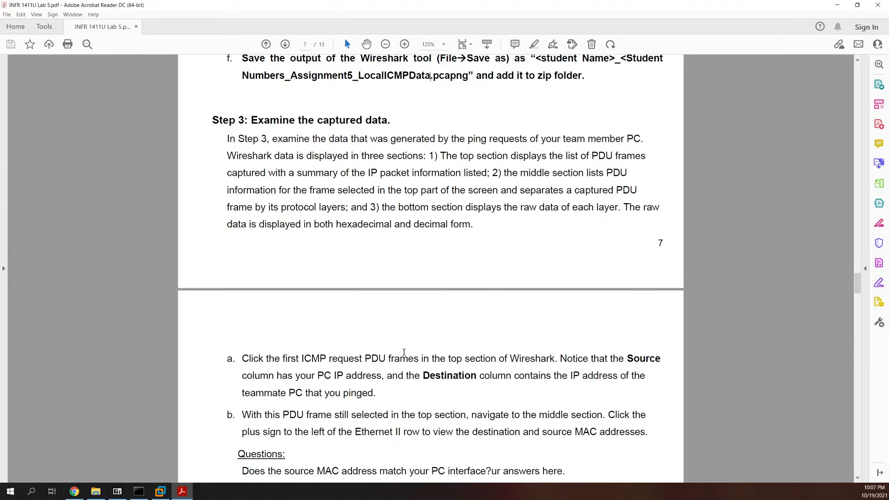
scroll(481, 366, down, 3)
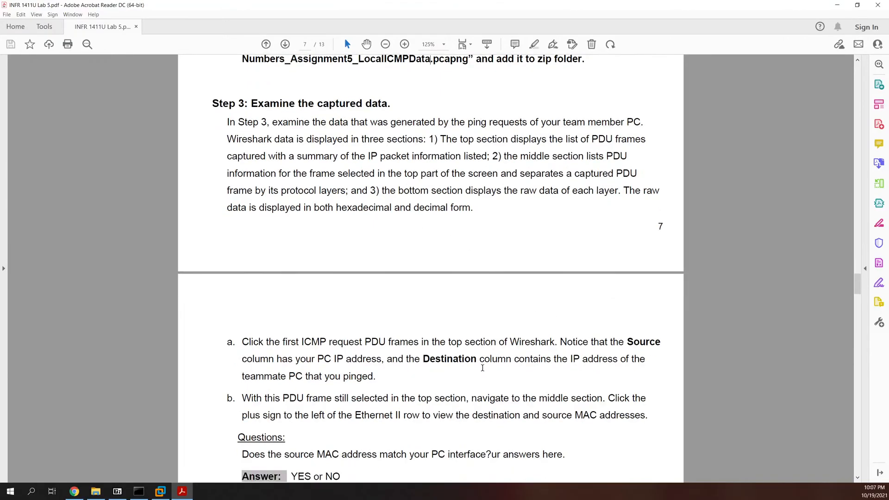
scroll(428, 343, down, 3)
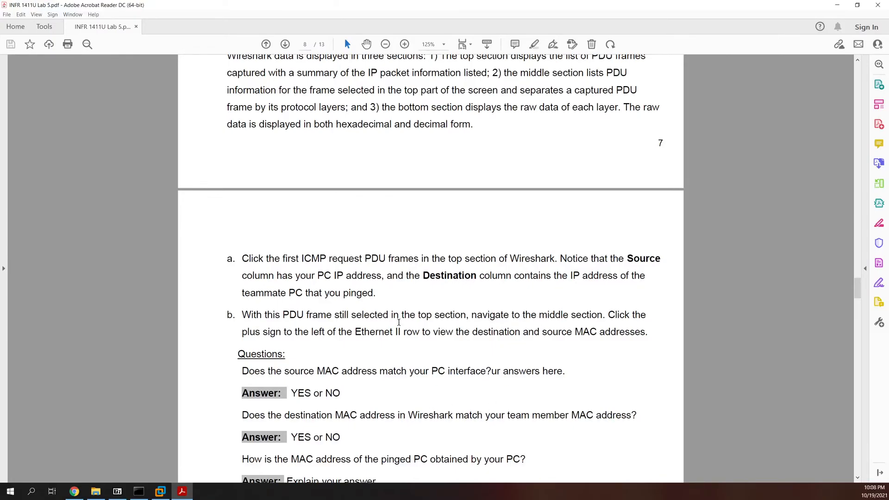
scroll(398, 322, down, 9)
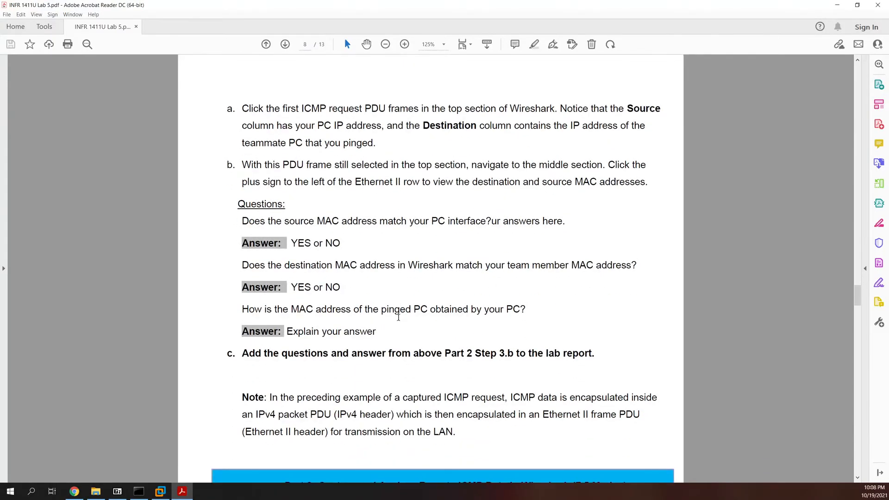
scroll(398, 318, down, 4)
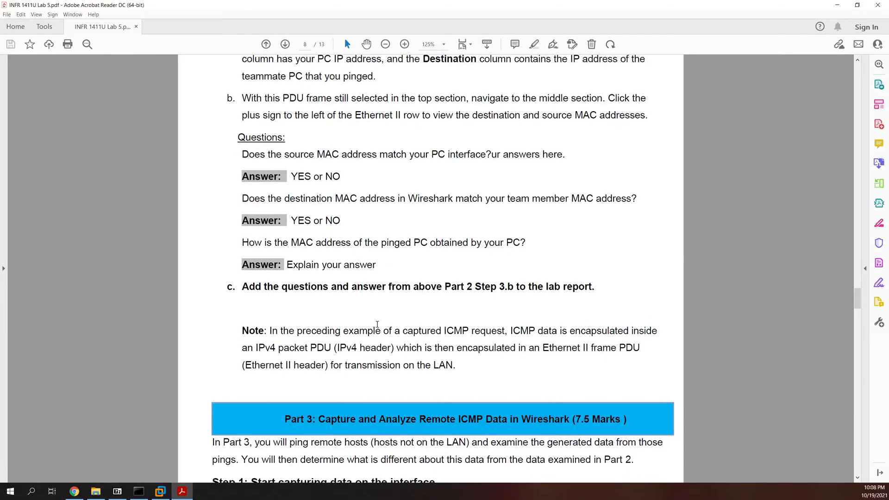
double_click(554, 351)
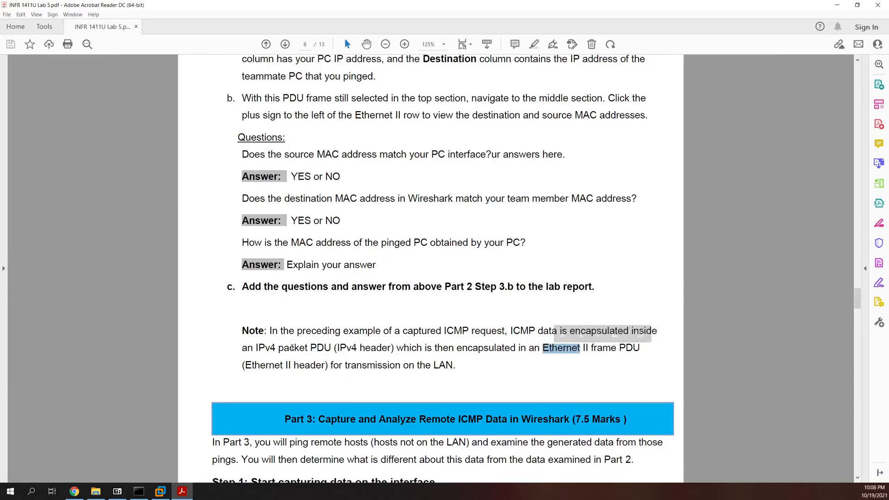
- Review the Part 3 introduction on remote ICMP data and the Step 1 instructions for restarting the data capture
scroll(324, 350, down, 3)
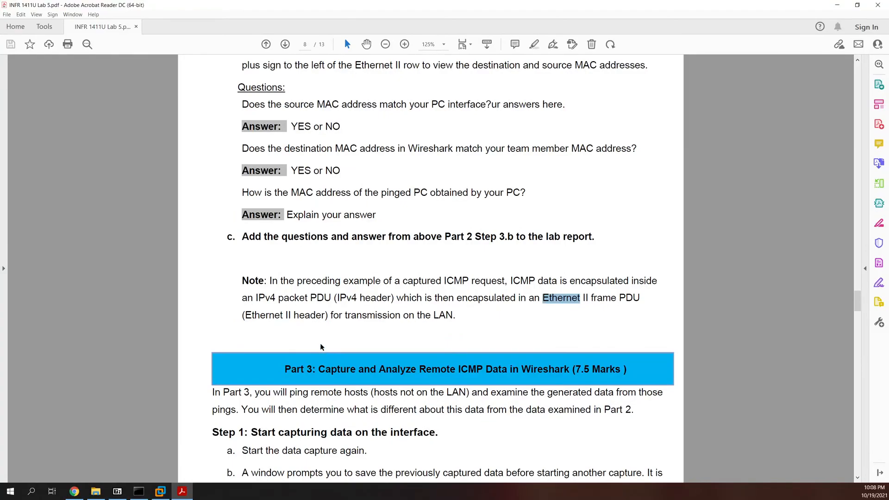
scroll(321, 346, down, 3)
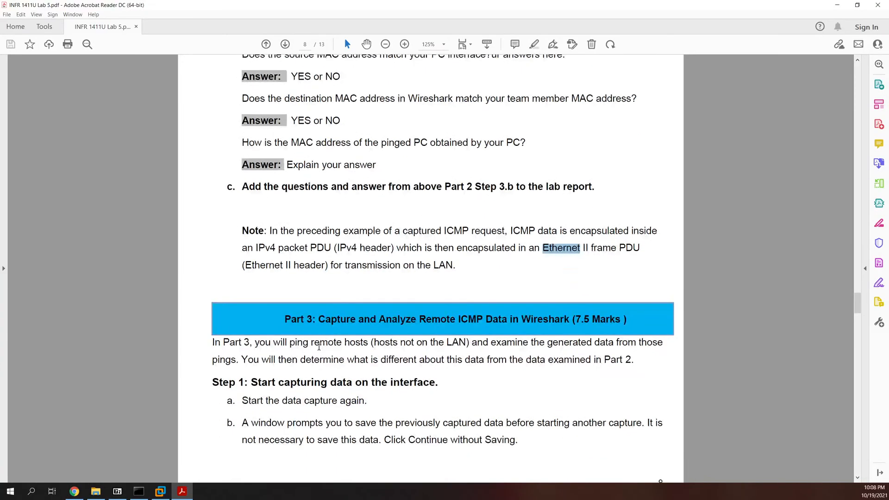
scroll(319, 347, down, 1)
scroll(315, 344, down, 2)
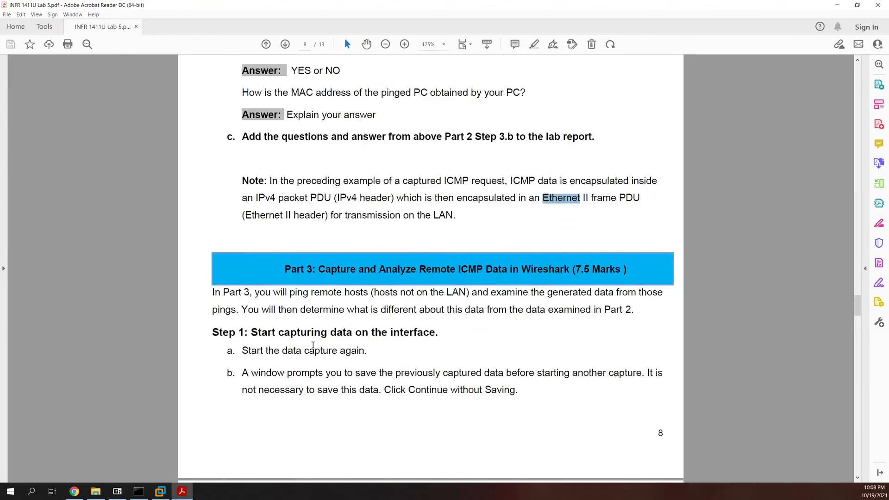
scroll(316, 344, down, 3)
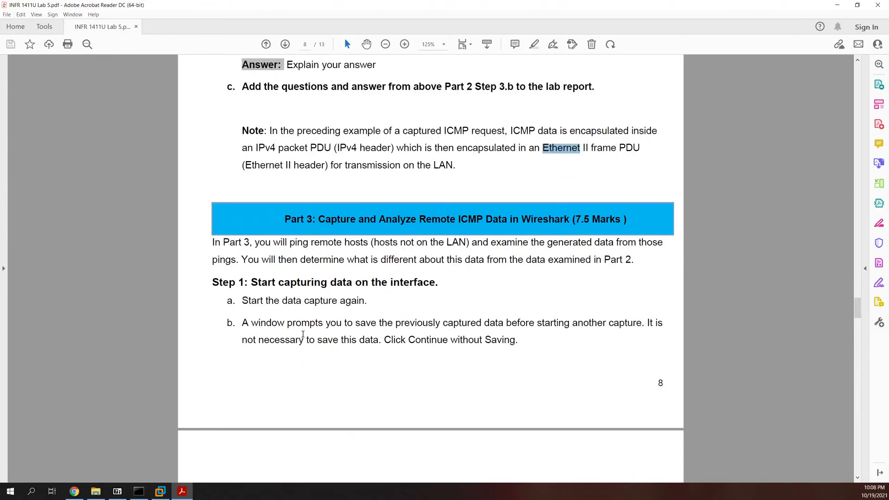
scroll(303, 335, down, 5)
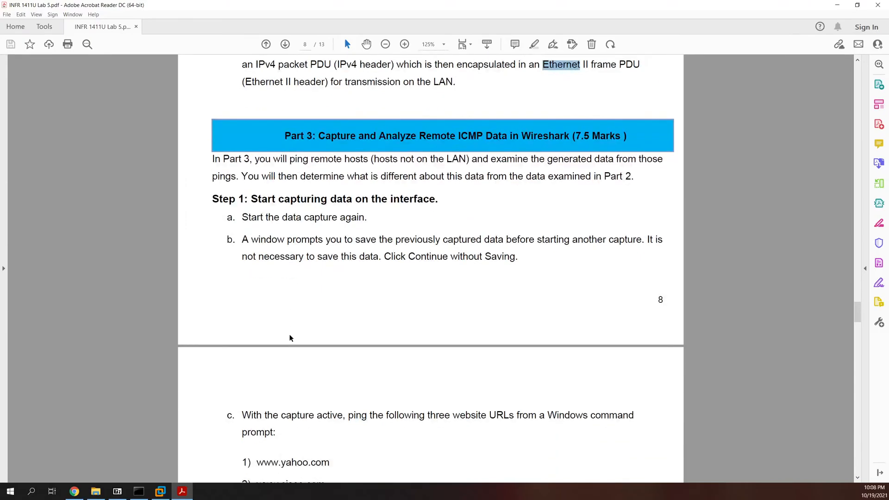
scroll(290, 338, down, 3)
scroll(291, 338, down, 6)
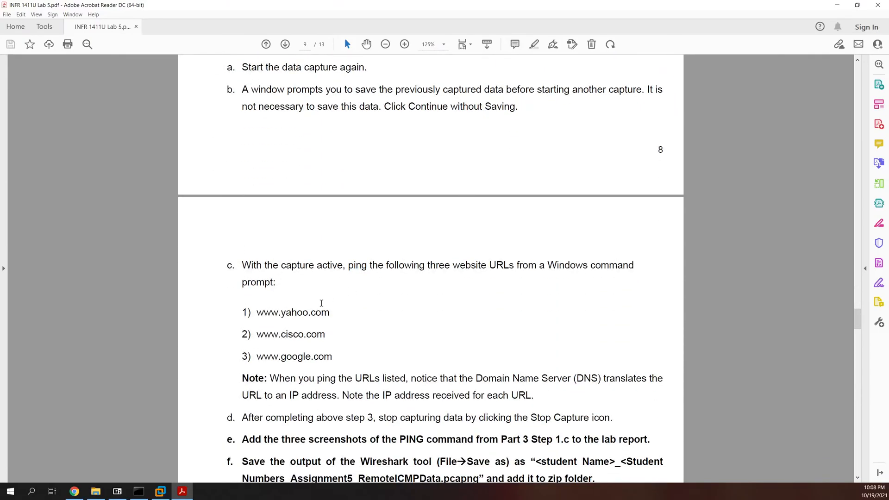
- Examine Part 3 Step 1 items c to f on pinging the three websites and saving the results, marking the URLs and report requirements
scroll(322, 319, down, 1)
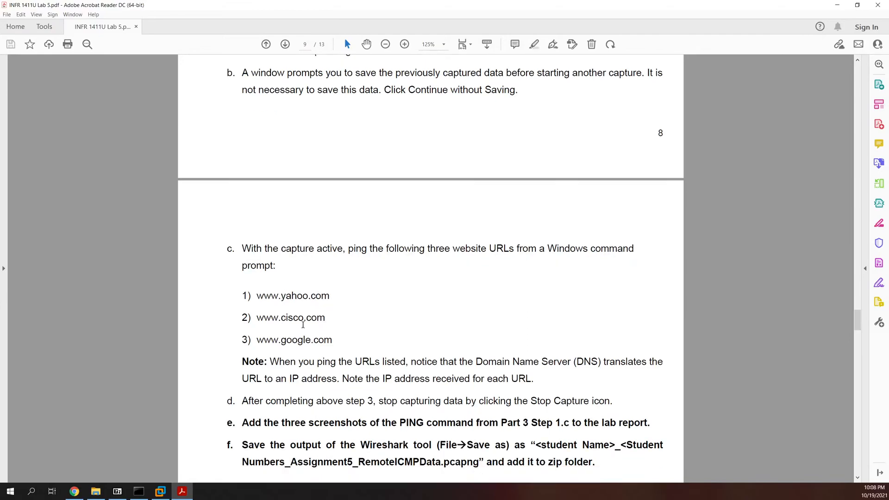
scroll(315, 318, down, 1)
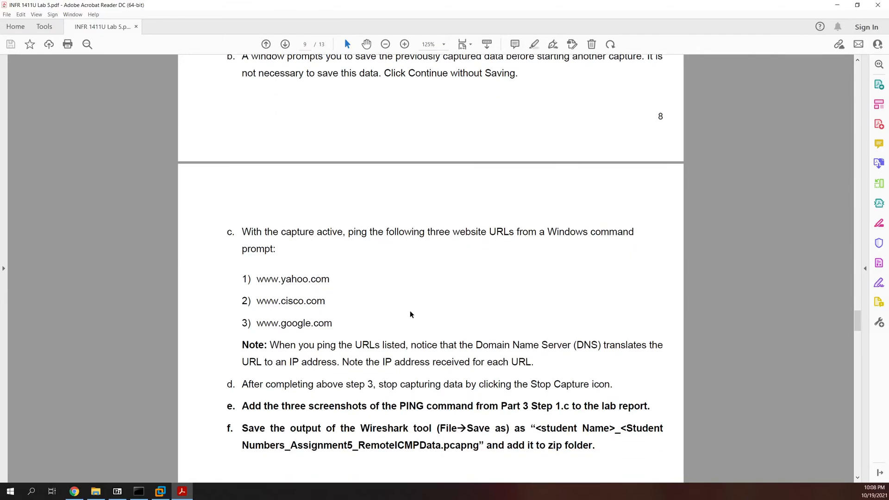
scroll(352, 342, down, 2)
scroll(348, 345, down, 1)
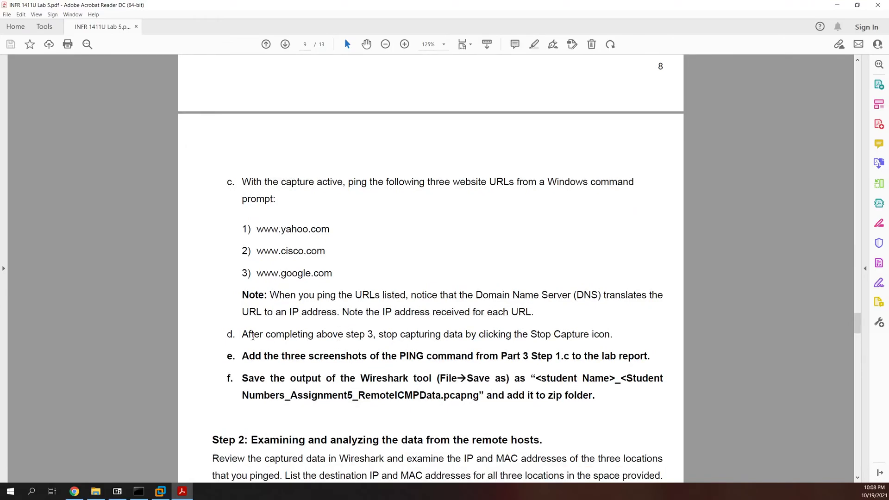
drag(262, 335, 495, 337)
scroll(359, 348, down, 1)
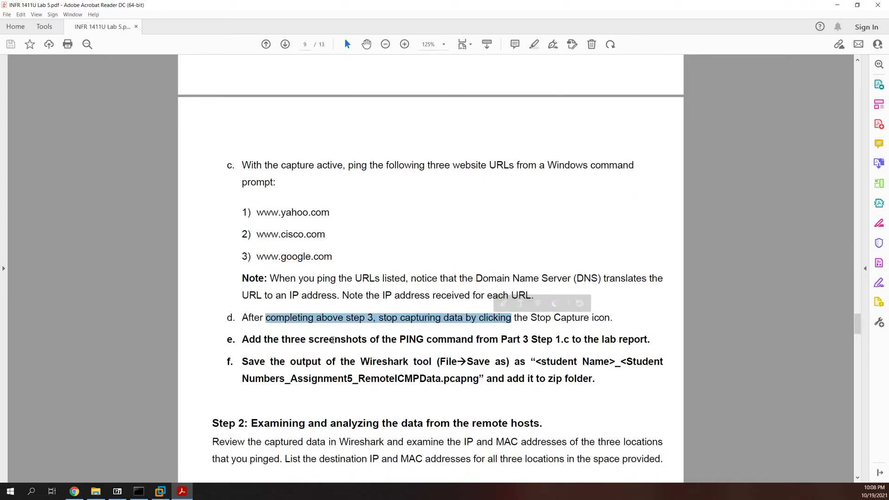
drag(262, 343, 529, 343)
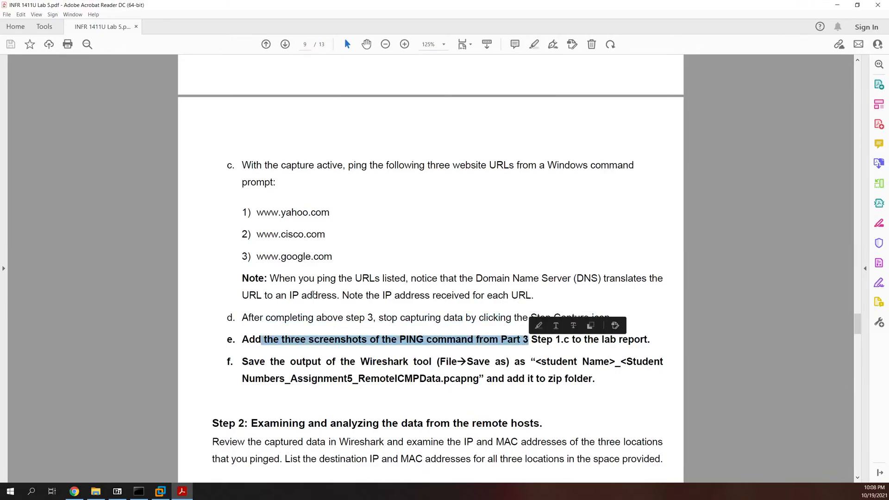
click(274, 215)
click(537, 275)
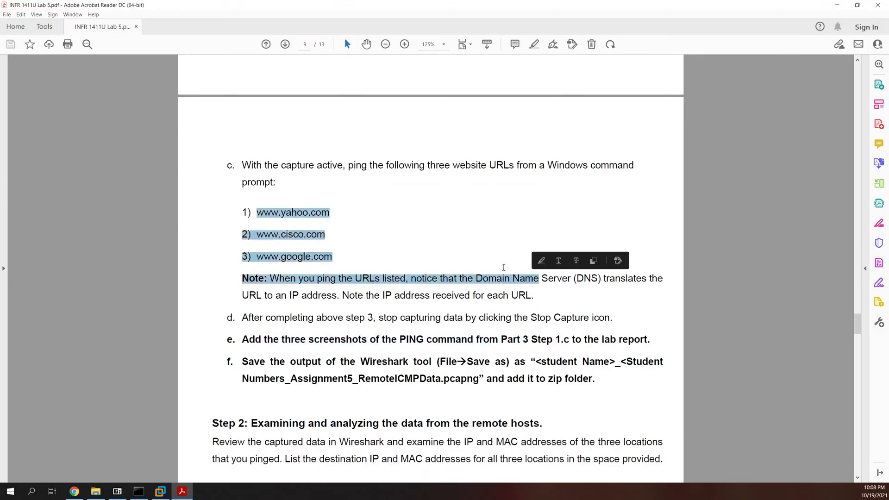
click(351, 221)
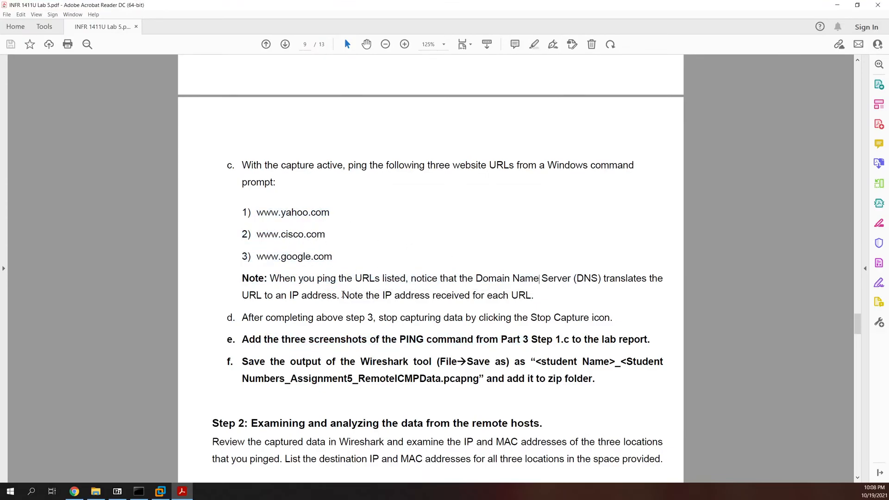
- Read the Part 3 Step 2 introduction on analyzing remote host data, marking the instruction to list the destination IP and MAC addresses
scroll(336, 297, down, 5)
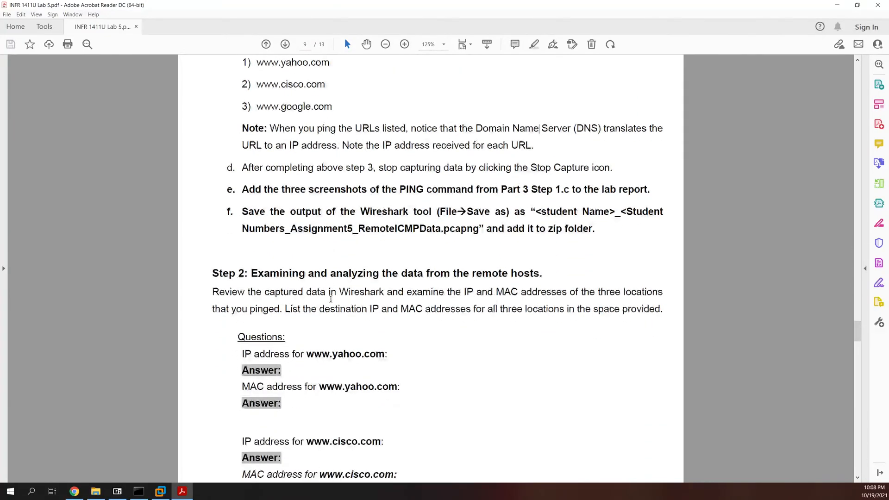
scroll(305, 288, down, 1)
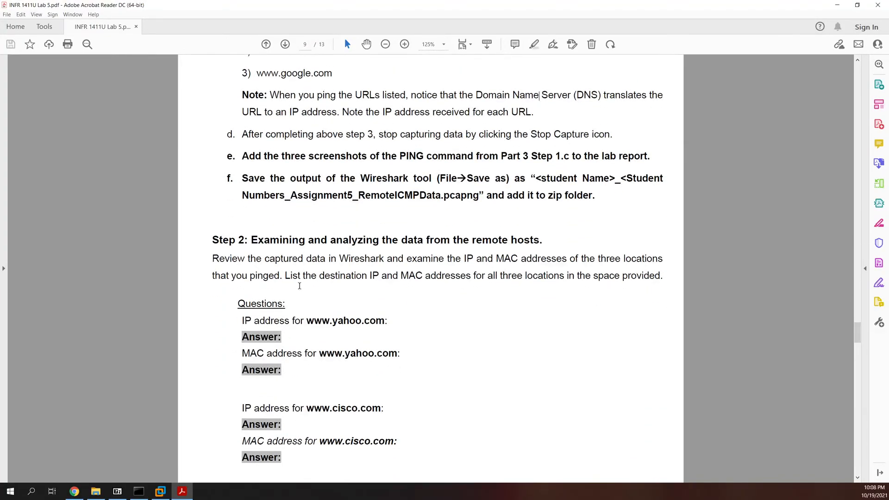
drag(213, 260, 629, 257)
click(312, 276)
drag(285, 275, 471, 277)
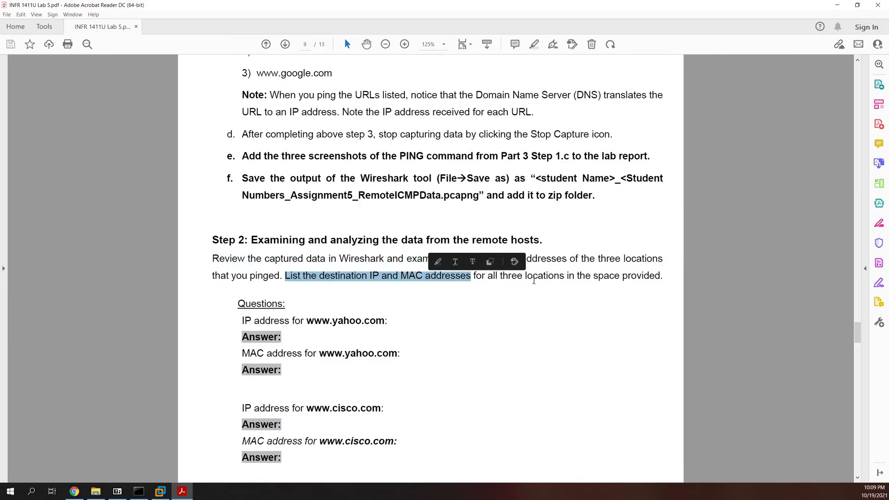
- Review the Step 2 questions on the yahoo, cisco and google addresses and the explanation questions on local versus remote pings
scroll(476, 292, down, 1)
scroll(476, 292, down, 3)
scroll(391, 320, down, 2)
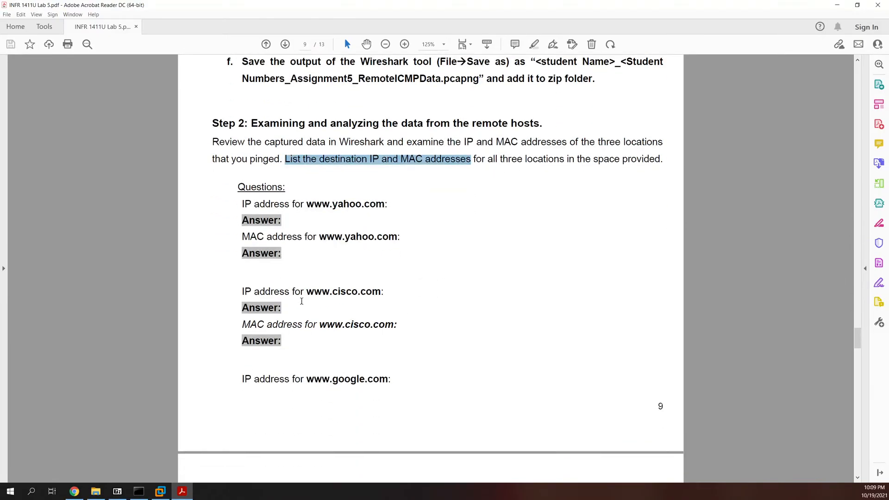
scroll(291, 296, up, 1)
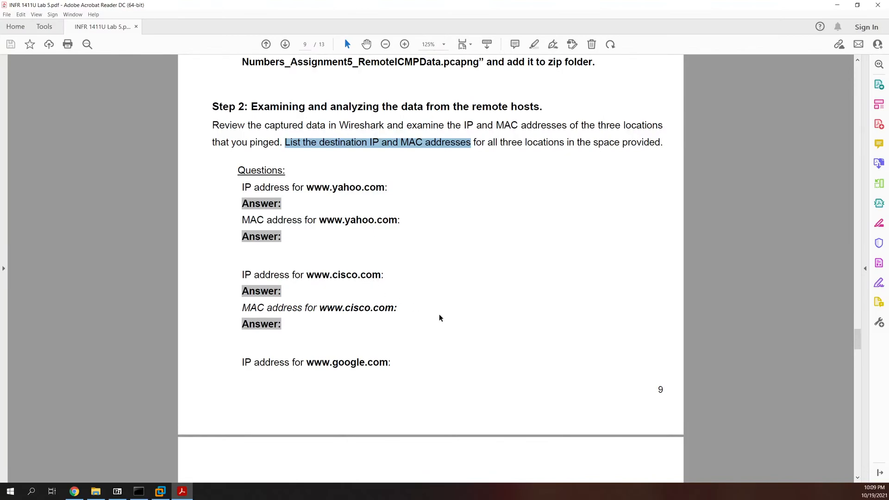
scroll(378, 330, down, 3)
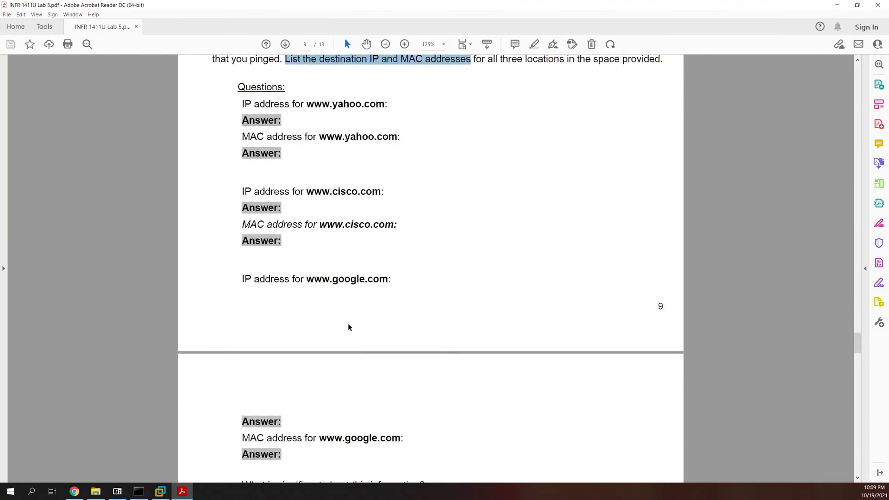
scroll(272, 234, down, 2)
scroll(290, 264, down, 4)
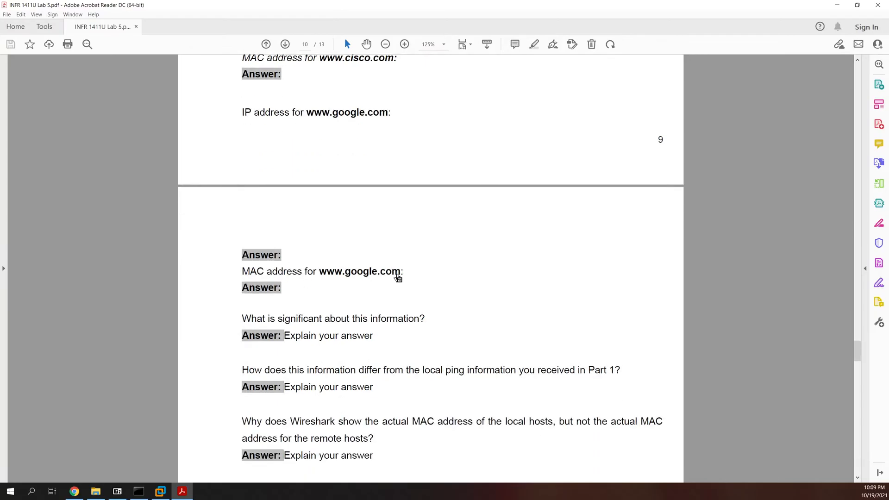
- Read the Part 3 Step 2 questions on the information's significance and its difference from the local ping, marking the question text
scroll(393, 277, down, 2)
double_click(345, 252)
scroll(341, 252, down, 1)
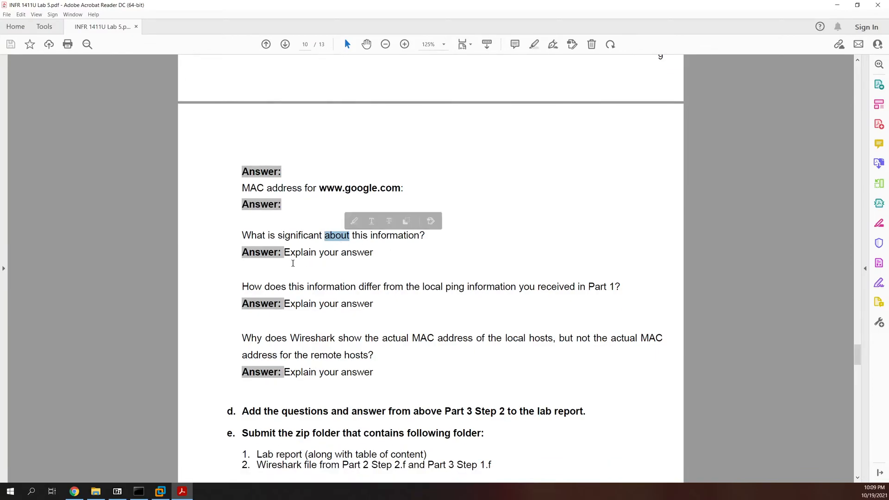
scroll(290, 264, down, 1)
drag(247, 269, 586, 270)
- Examine the question on local versus remote MAC addresses in Wireshark, marking its wording, and the submission requirements in items d and e
scroll(324, 277, down, 3)
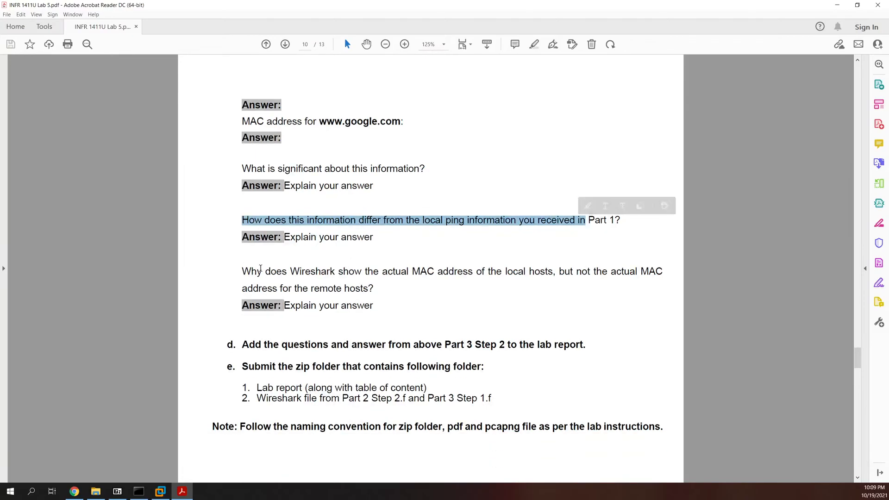
drag(241, 270, 534, 272)
scroll(329, 283, down, 1)
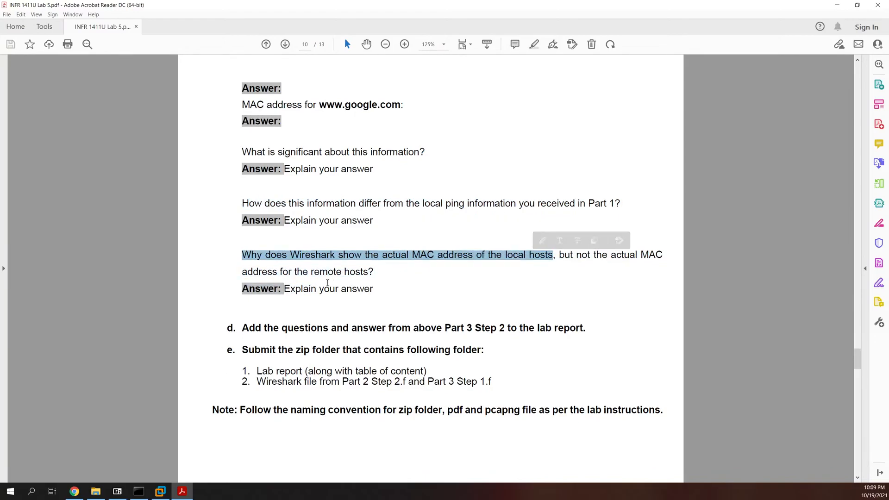
click(345, 272)
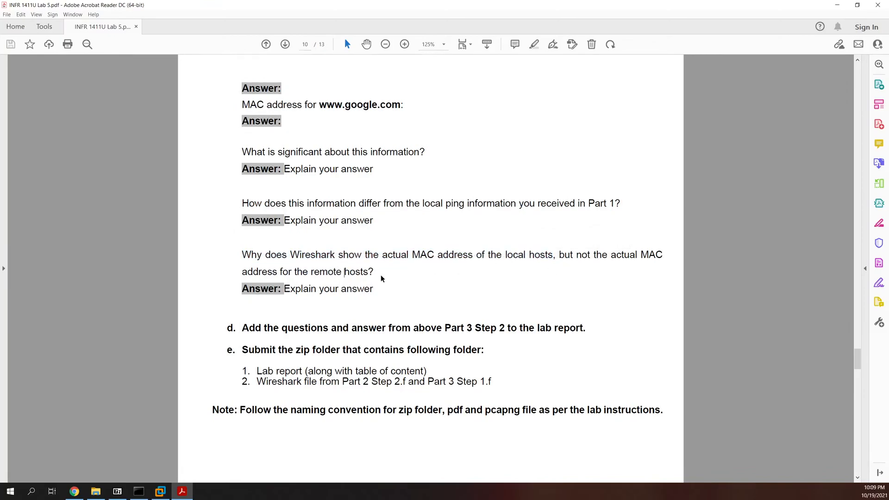
drag(374, 273, 476, 255)
scroll(394, 250, down, 3)
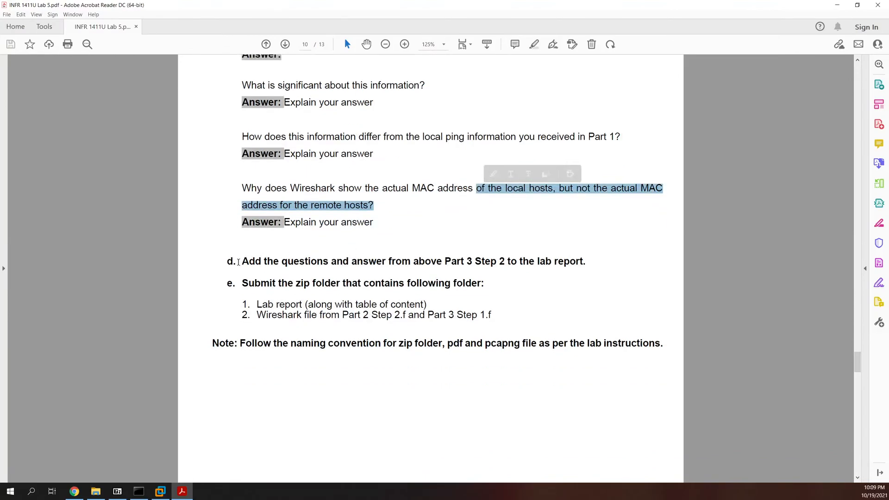
scroll(427, 285, down, 1)
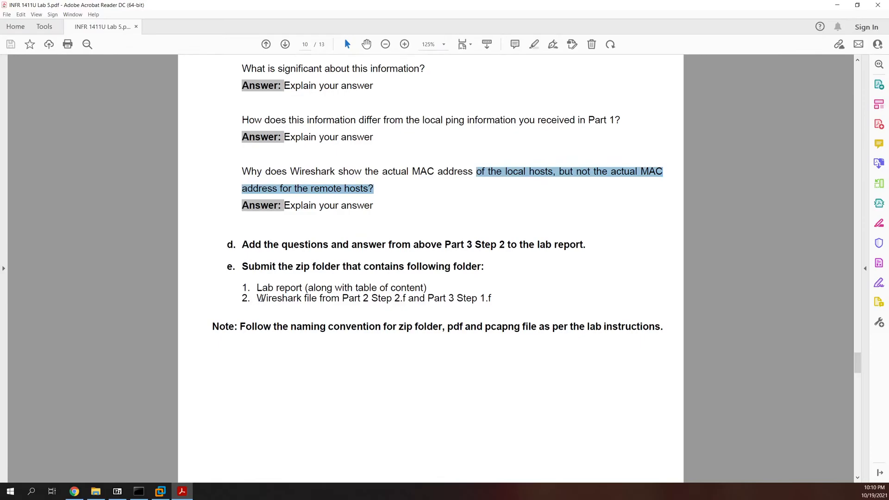
- Review Appendix A on allowing ICMP traffic through a firewall and its Step 1 instructions for creating a new inbound rule
scroll(254, 300, down, 15)
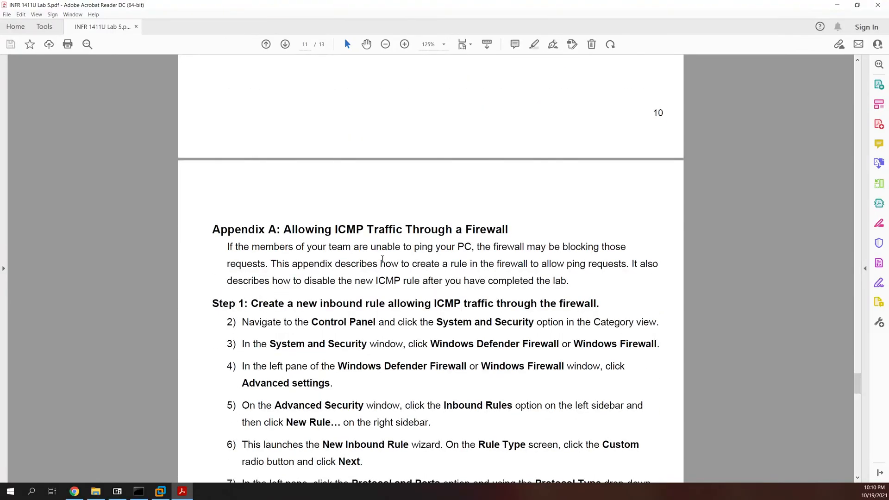
scroll(382, 260, down, 2)
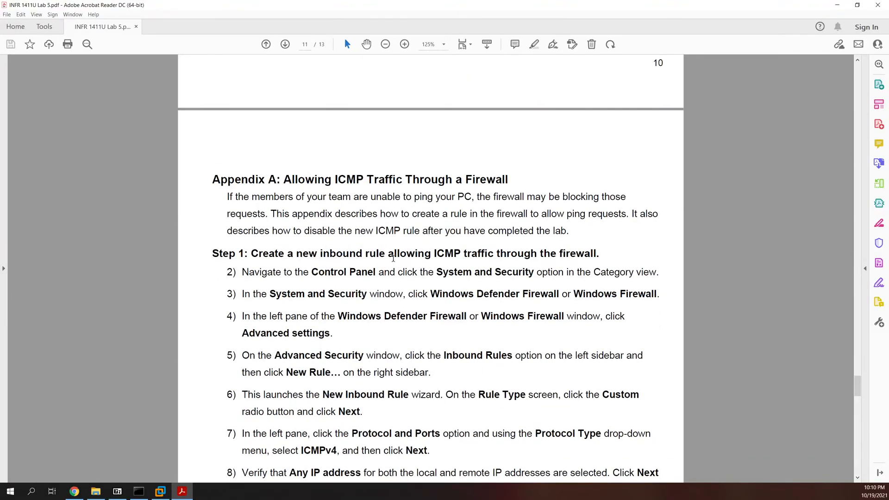
scroll(332, 269, up, 1)
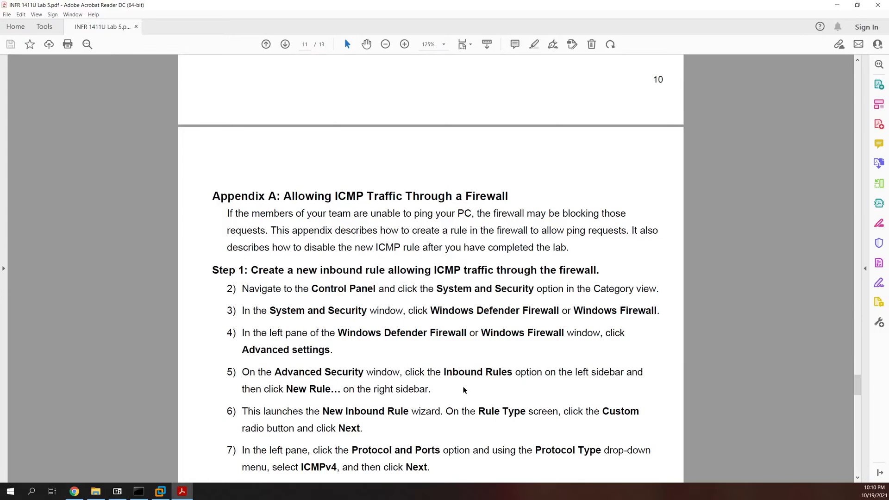
scroll(467, 392, down, 1)
scroll(469, 394, down, 5)
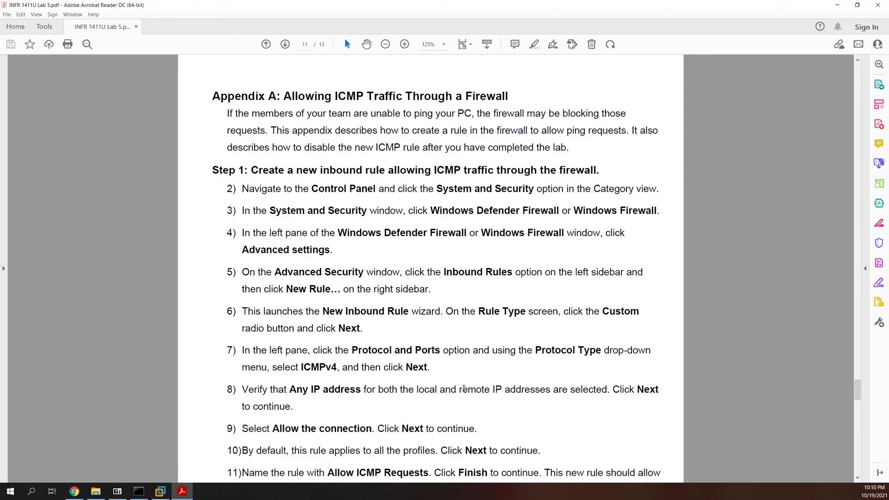
scroll(457, 380, down, 1)
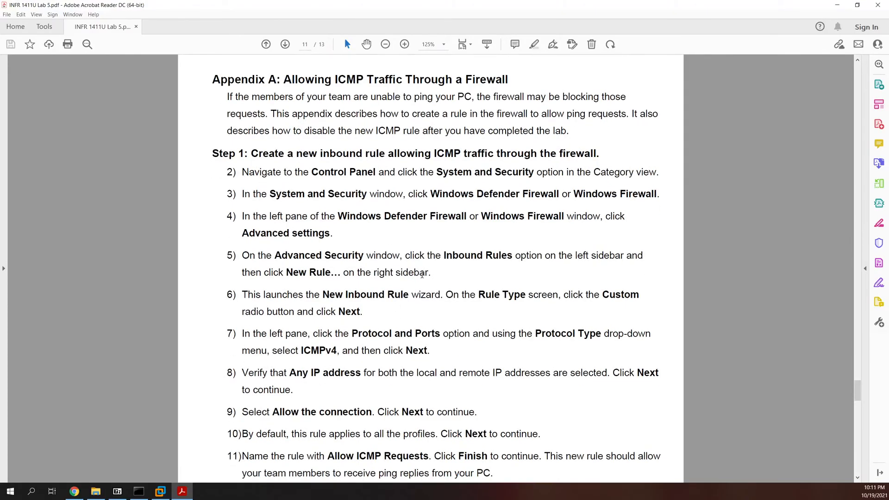
scroll(404, 279, down, 1)
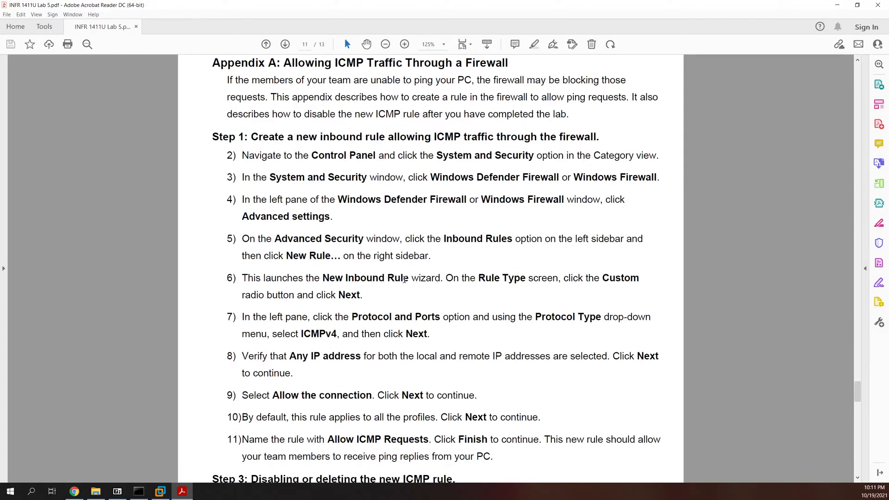
- Review the Appendix A instructions for disabling or deleting the ICMP rule and the references list ending the handout
scroll(405, 278, down, 10)
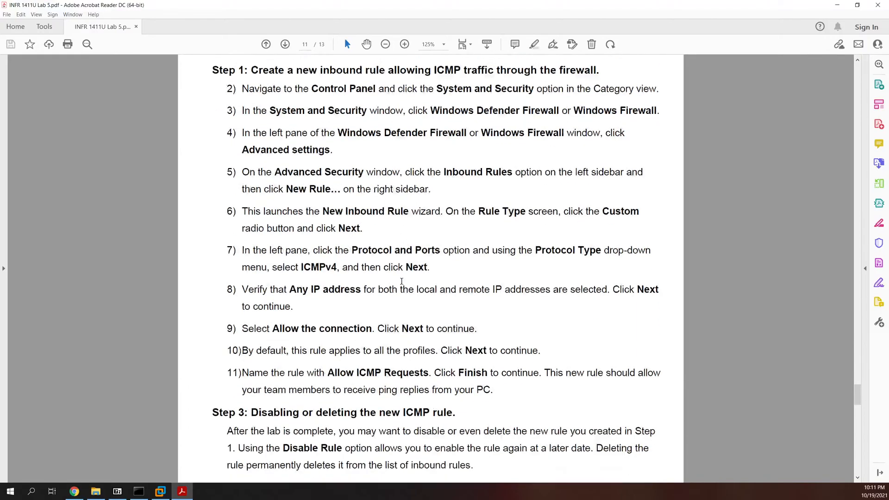
scroll(401, 278, down, 20)
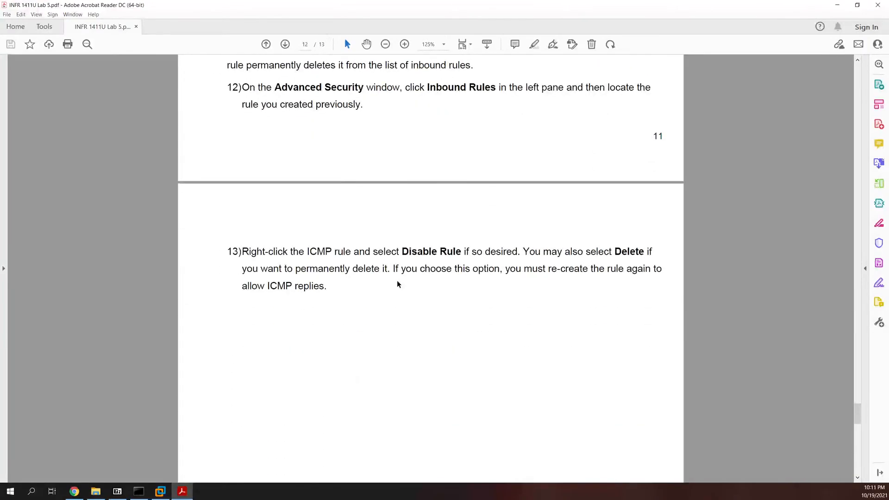
scroll(366, 306, down, 19)
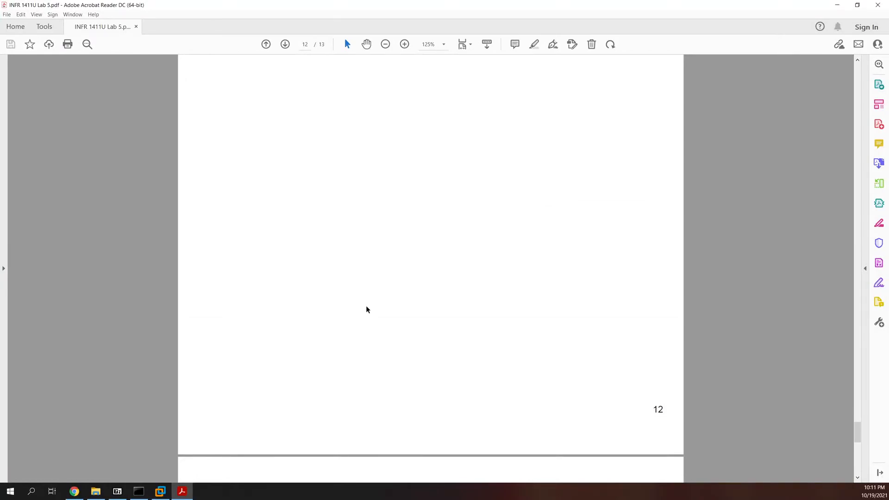
scroll(407, 306, down, 12)
scroll(407, 306, down, 14)
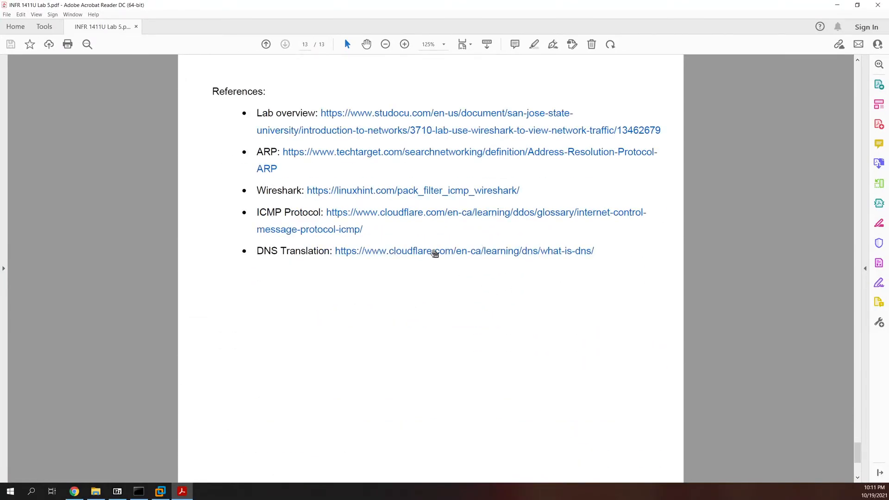
- Restore the handout window to a smaller size, clear it off this desktop, and reposition the Command Prompt window slightly higher
double_click(461, 5)
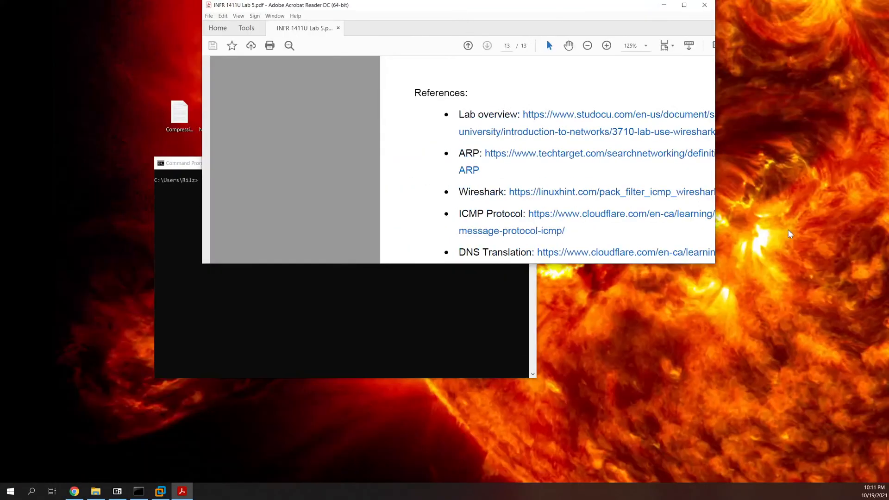
drag(888, 321, 888, 176)
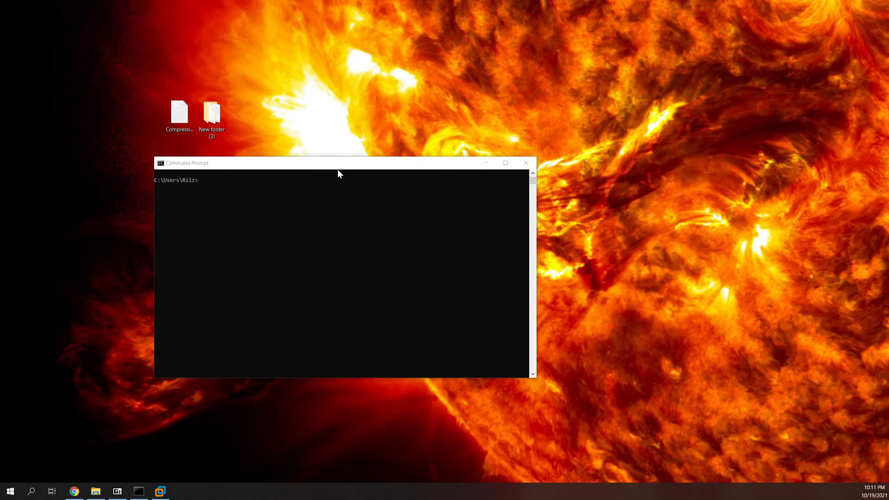
drag(336, 167, 348, 141)
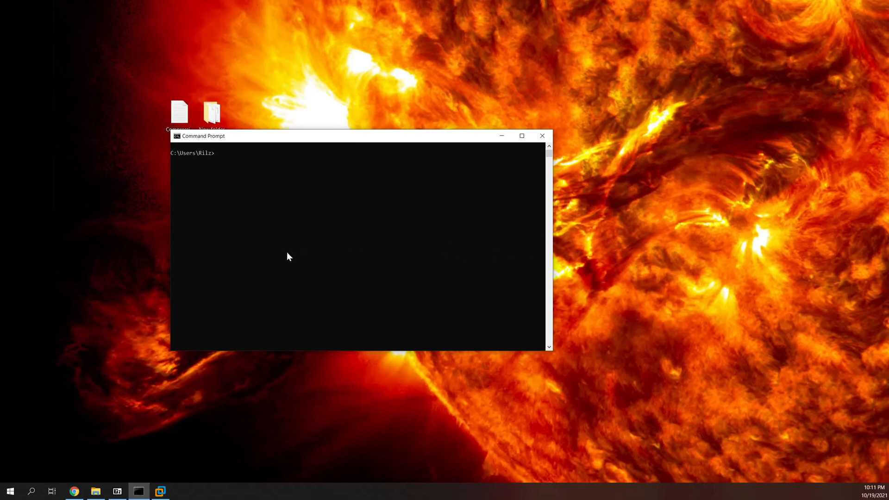
- Run ipconfig /all in the Command Prompt to list the full network configuration
click(342, 225)
text(ipocon)
key(BackSpace)
key(BackSpace)
key(BackSpace)
key(BackSpace)
text(config /all)
key(Return)
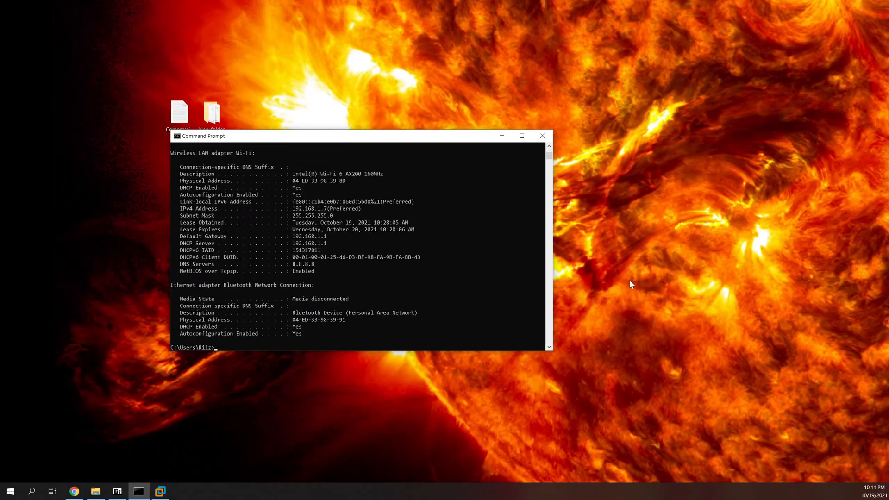
- Enlarge the Command Prompt window vertically and return to the start of the ipconfig output
scroll(234, 304, up, 17)
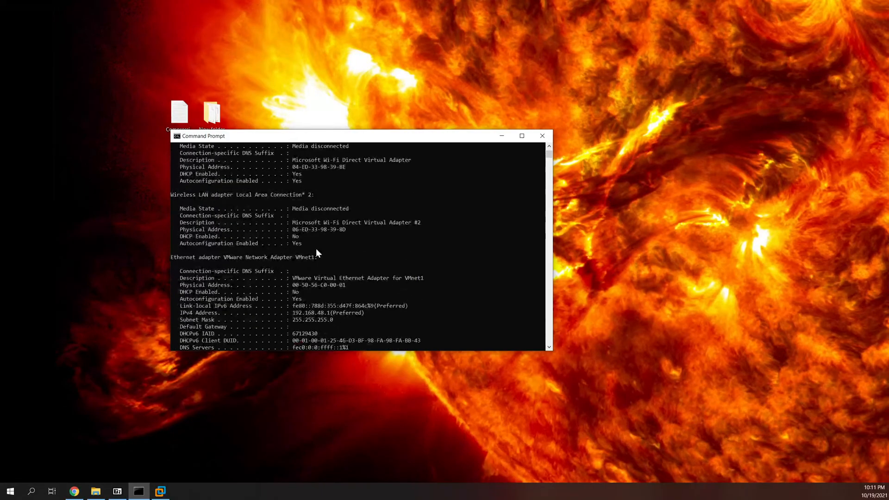
drag(415, 352, 434, 479)
scroll(407, 385, up, 13)
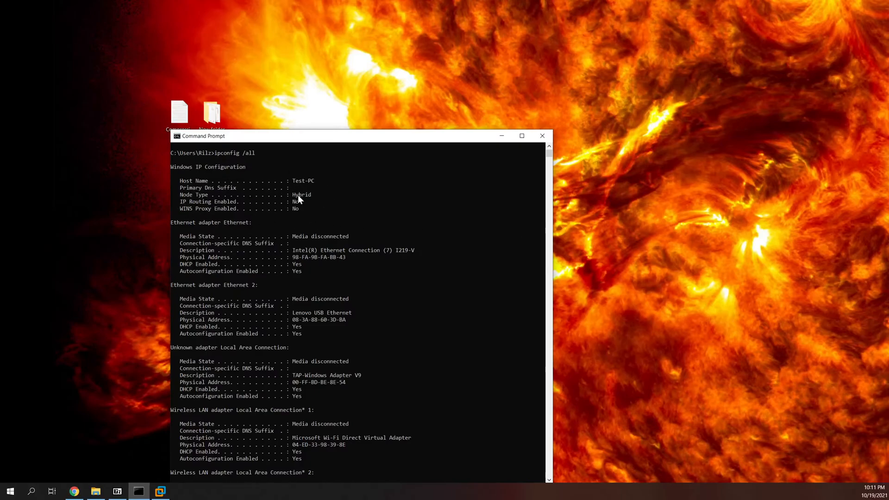
- Examine the ipconfig entries for the Ethernet, TAP-Windows and Microsoft Wi-Fi Direct virtual adapters, checking their descriptions and physical addresses
scroll(306, 202, down, 1)
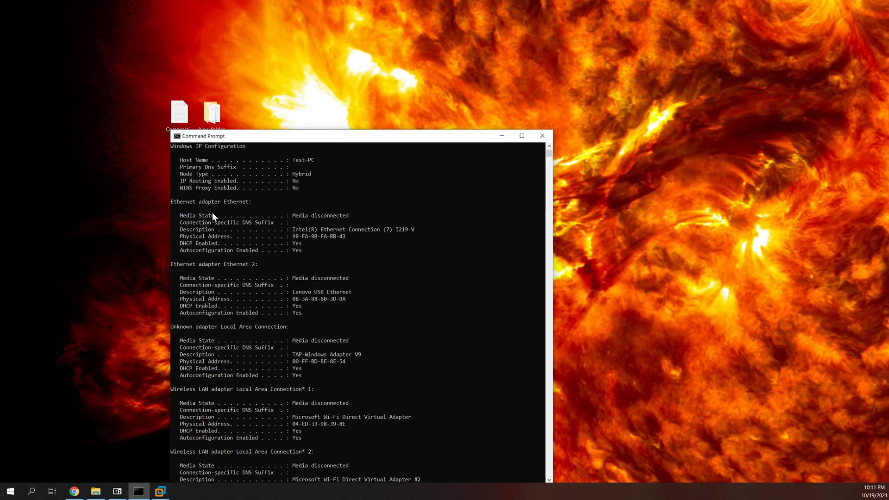
scroll(296, 227, down, 1)
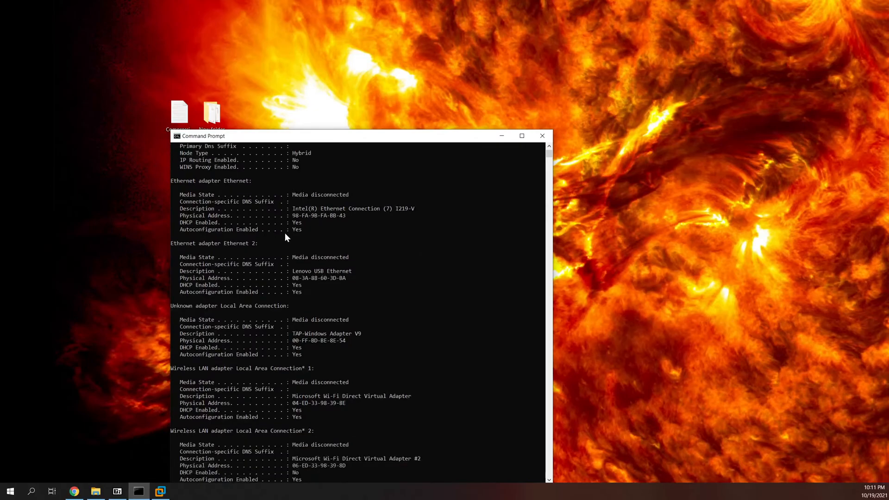
scroll(318, 255, down, 1)
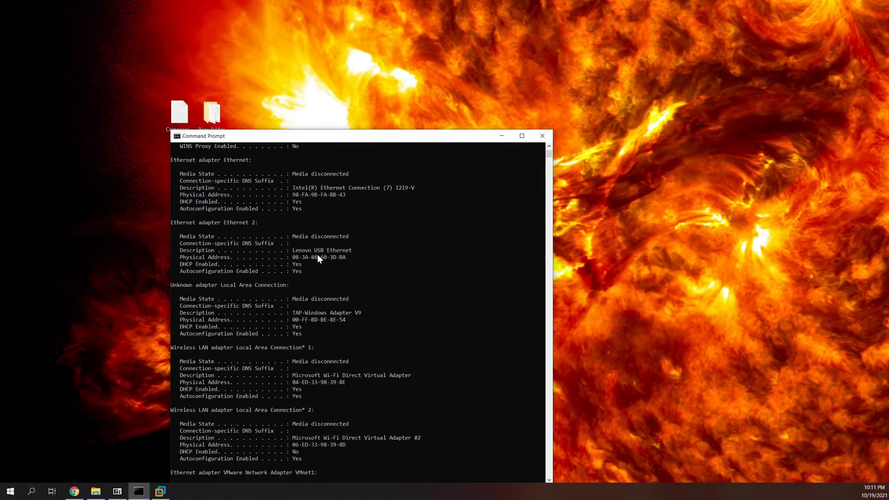
scroll(277, 259, down, 1)
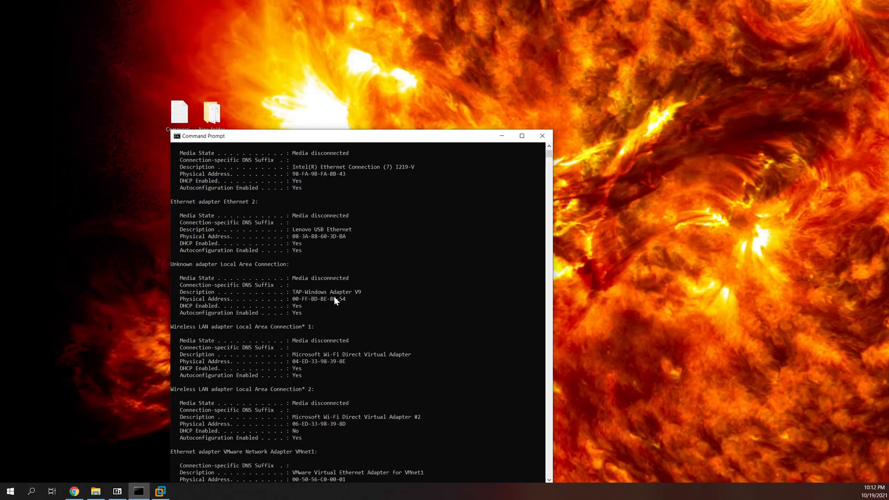
scroll(272, 315, down, 2)
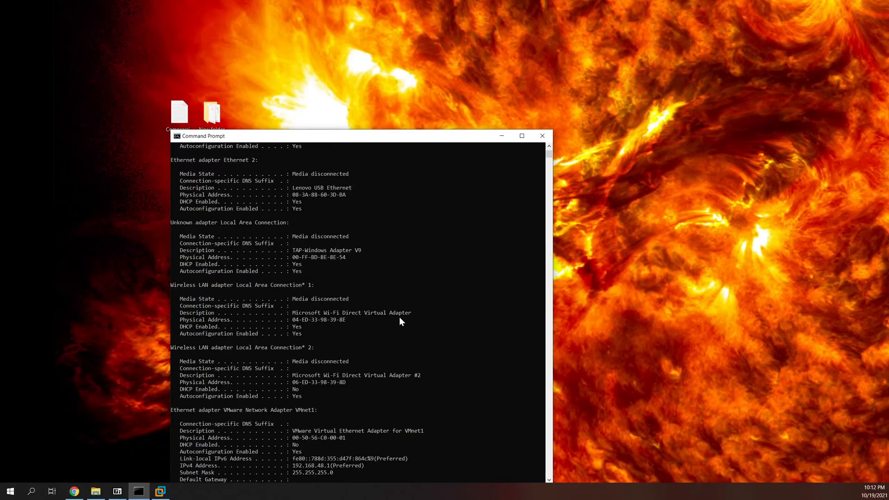
scroll(399, 318, down, 2)
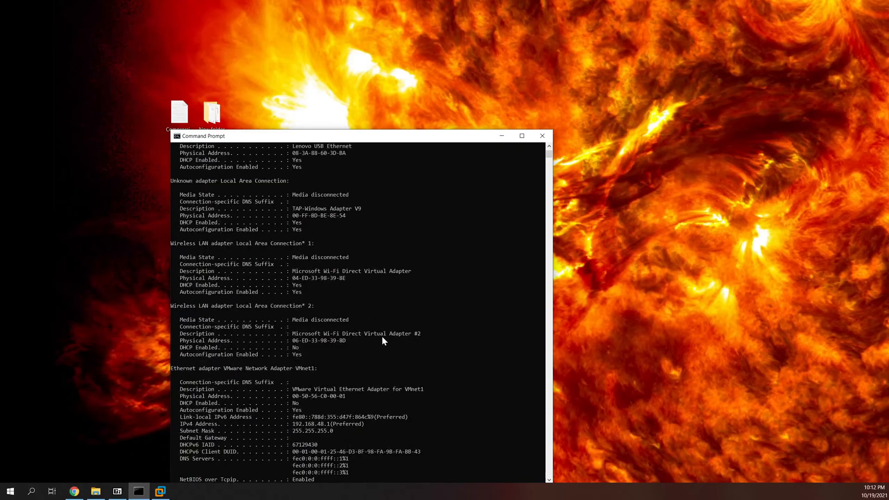
scroll(395, 345, down, 2)
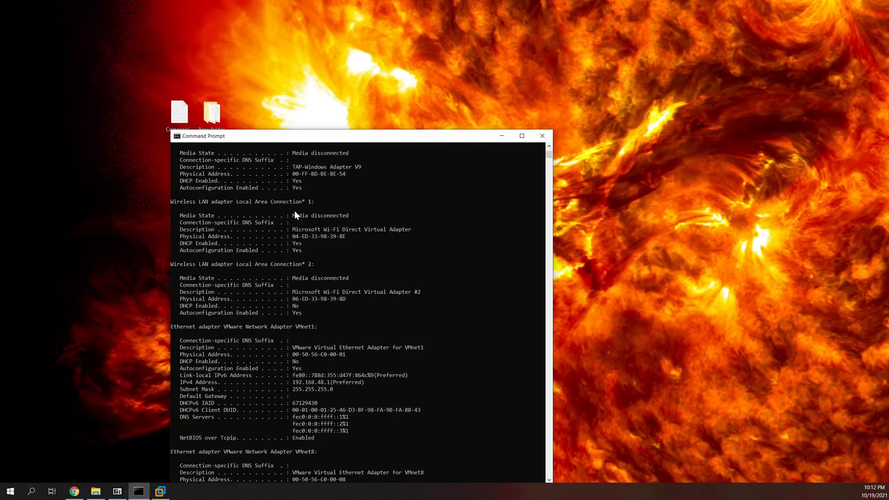
- Examine the IP and physical addresses of the VMware, Wi-Fi and Bluetooth adapters, returning to the start of the ipconfig output
scroll(376, 293, down, 2)
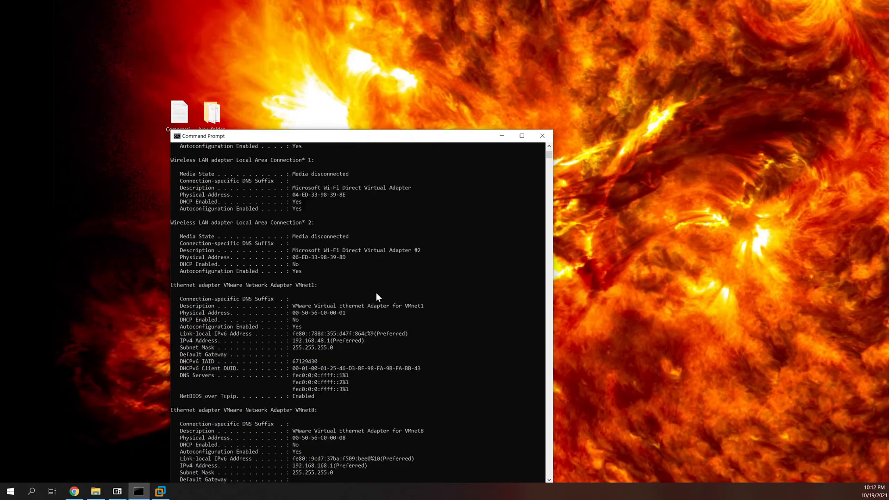
scroll(287, 292, down, 2)
scroll(302, 265, down, 2)
scroll(281, 321, down, 2)
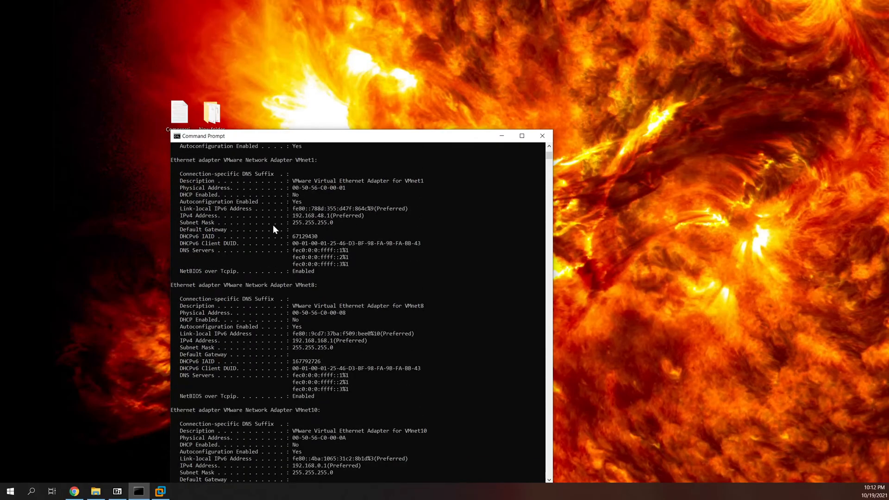
scroll(296, 304, down, 4)
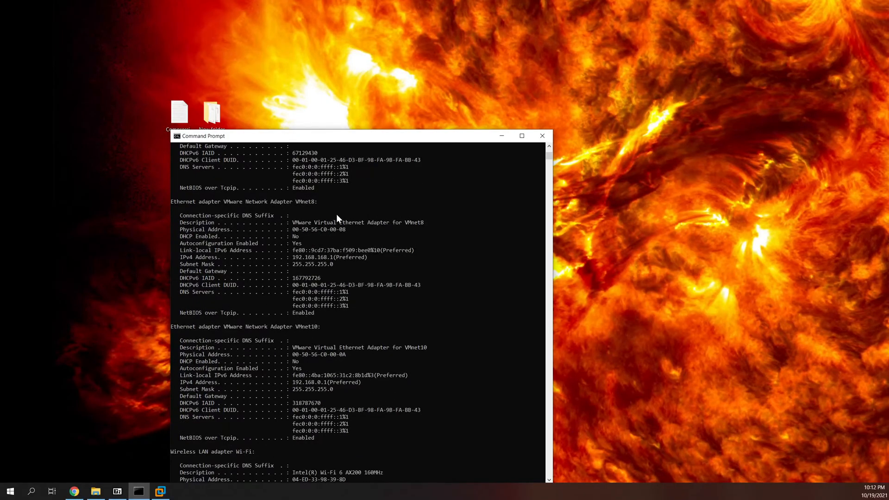
scroll(355, 293, down, 1)
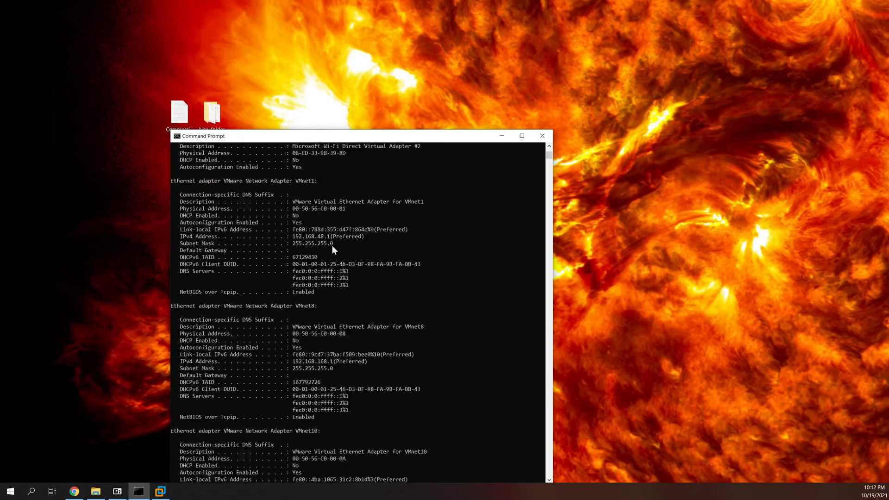
scroll(302, 351, down, 8)
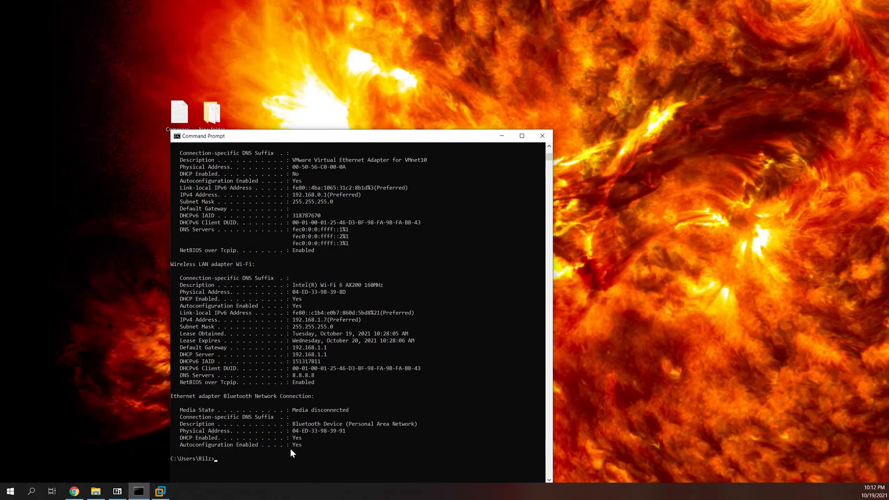
scroll(383, 373, up, 15)
scroll(361, 366, up, 2)
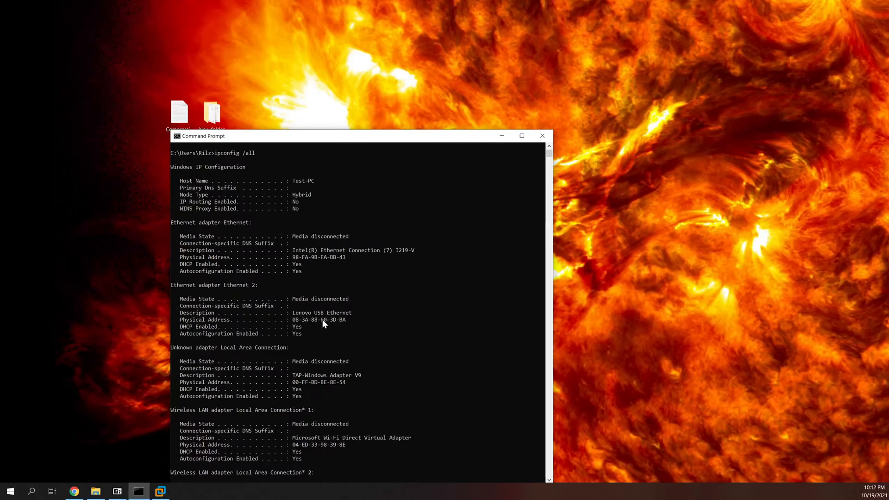
- Find the Wi-Fi adapter entry in the ipconfig output and highlight its physical address line
scroll(320, 319, down, 2)
scroll(321, 320, down, 11)
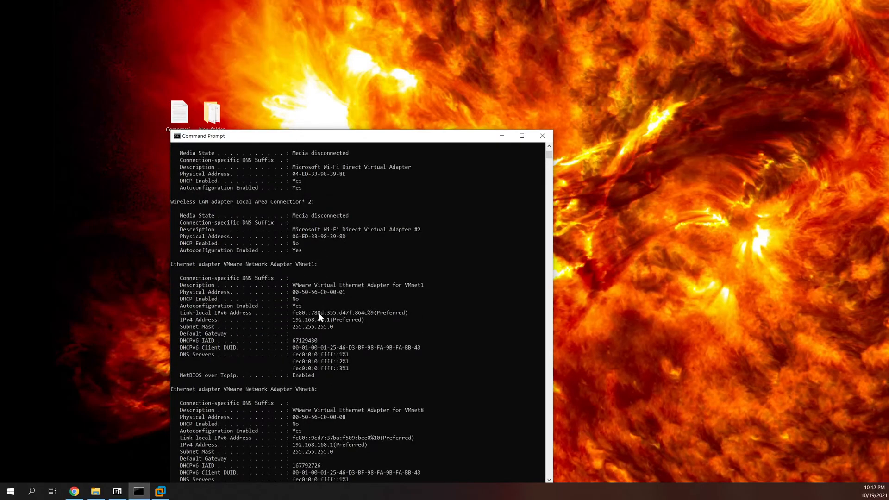
scroll(318, 314, down, 8)
scroll(317, 314, down, 10)
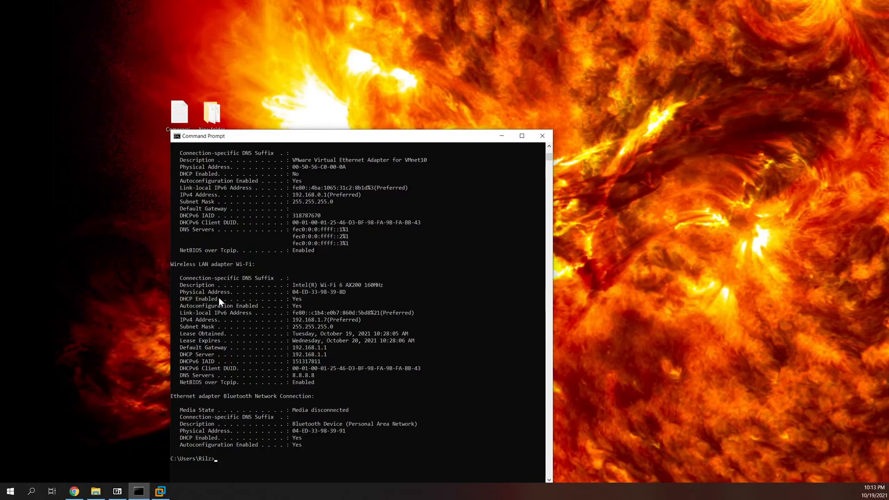
click(183, 292)
drag(185, 292, 378, 292)
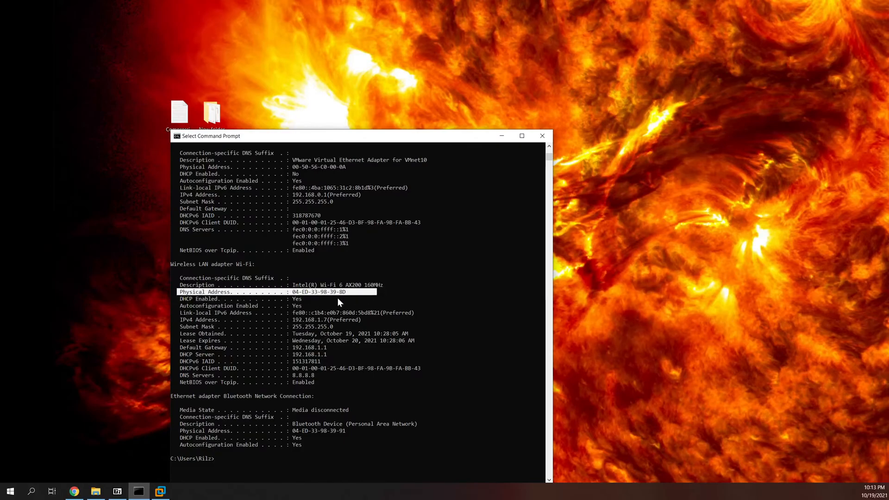
click(309, 312)
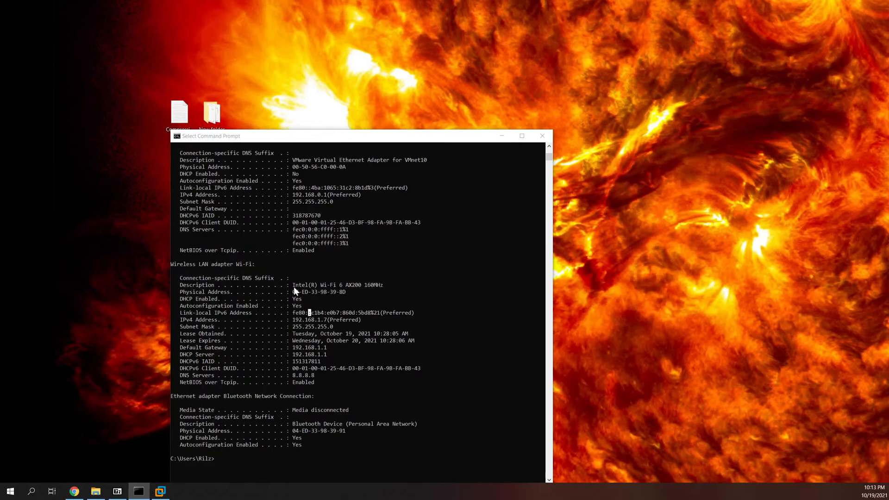
- Highlight the first three bytes of the Wi-Fi physical address and the remaining three bytes separately to examine its two halves
drag(314, 291, 315, 292)
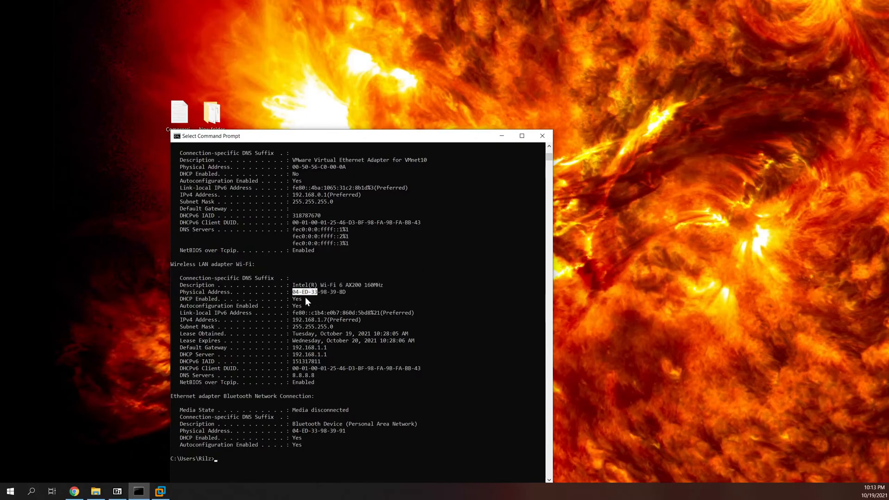
drag(318, 292, 347, 292)
click(293, 293)
drag(294, 291, 306, 291)
click(381, 298)
- Open Notepad beside the Command Prompt window and enter the heading "wireless lan"
click(11, 493)
click(12, 493)
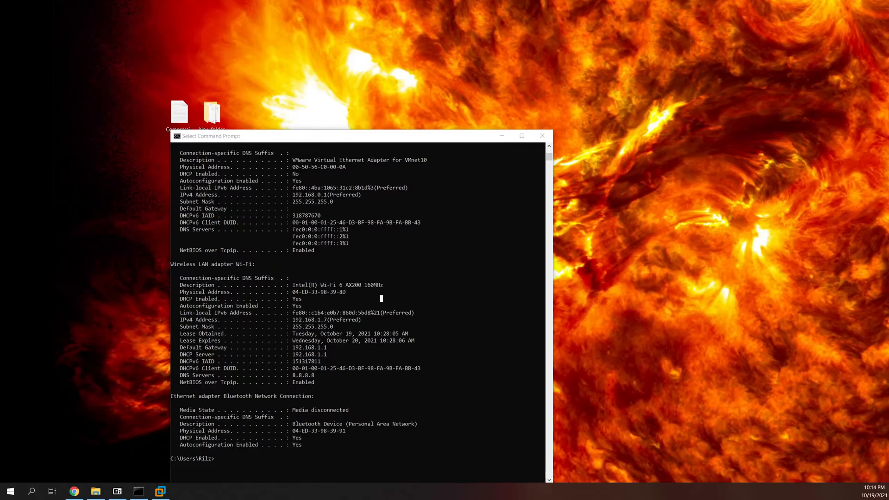
drag(519, 207, 686, 150)
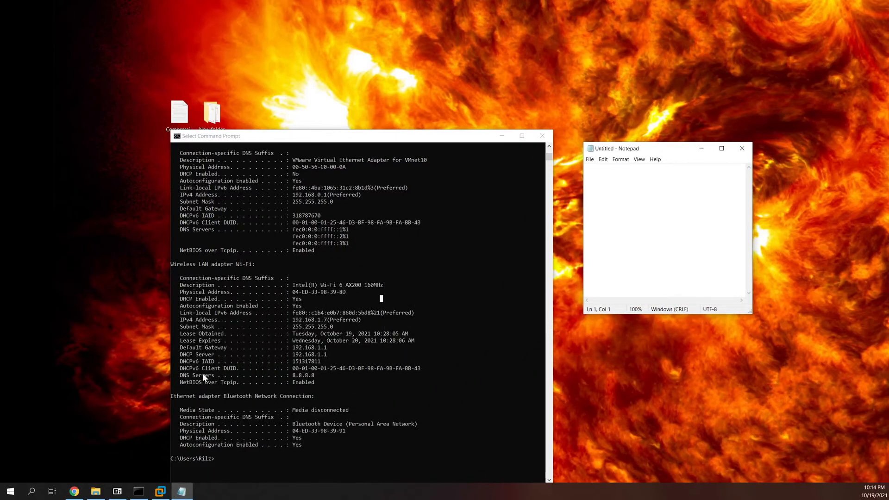
text(Wireles)
key(BackSpace)
key(BackSpace)
key(BackSpace)
text(less lan)
click(292, 293)
click(297, 292)
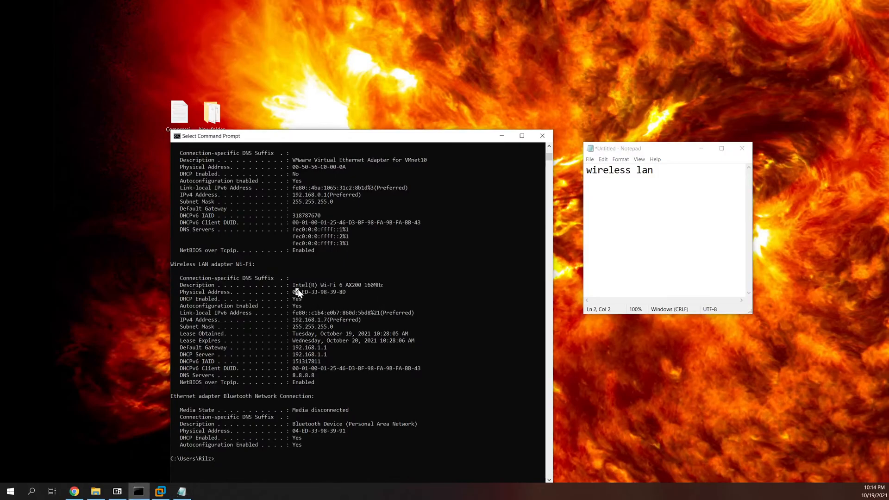
drag(294, 291, 343, 290)
right_click(343, 290)
key(alt+Tab)
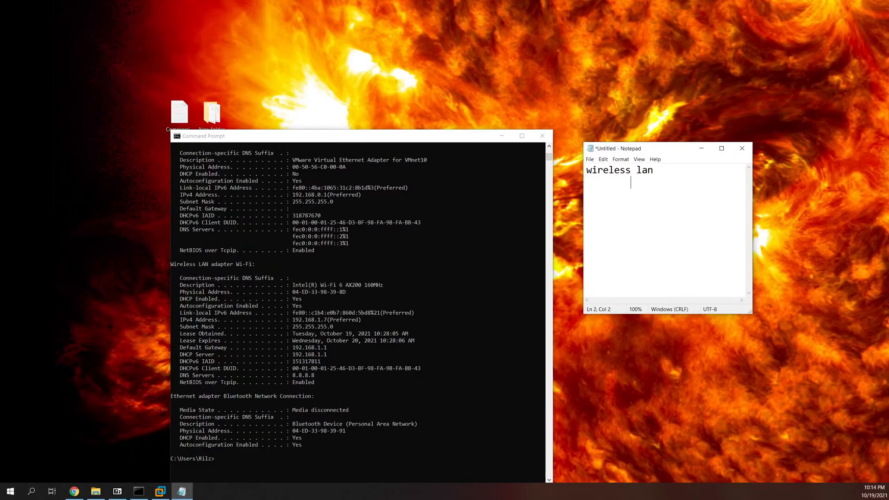
text(04-ED-33-98-39-8D)
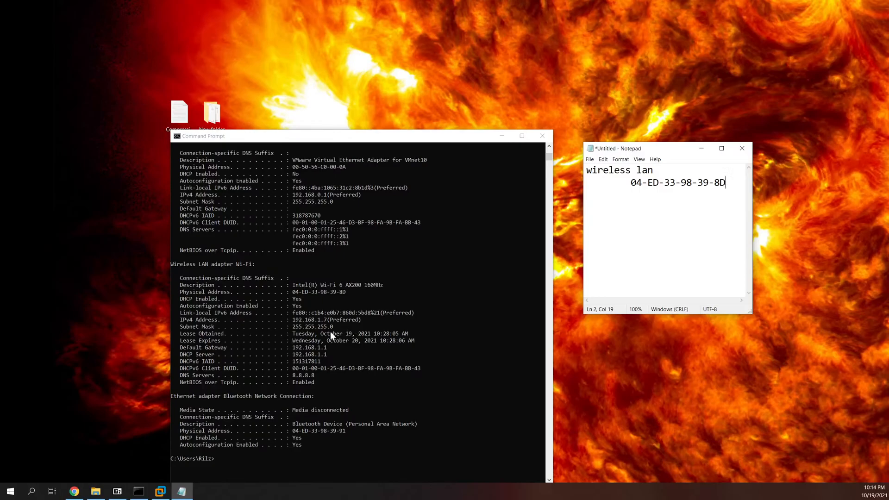
- Copy the Wi-Fi adapter's IPv4 address 192.168.1.7 into Notepad below its physical address
click(293, 320)
click(297, 319)
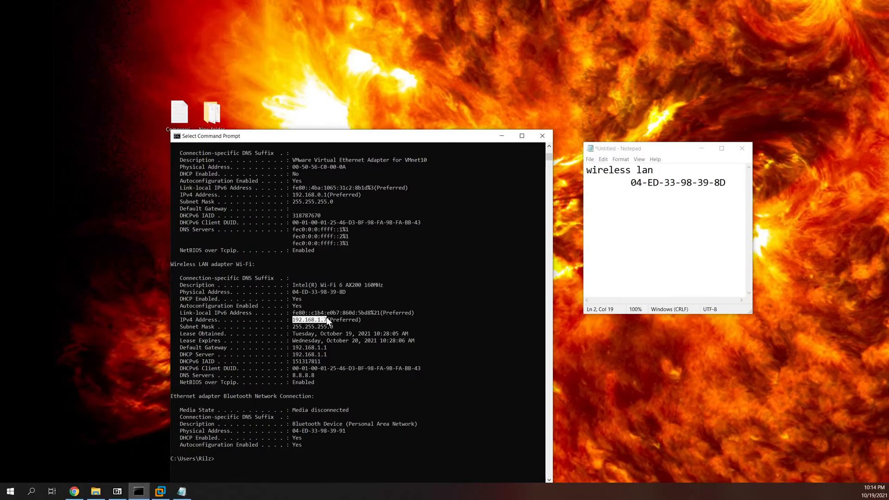
key(ctrl+c)
click(675, 183)
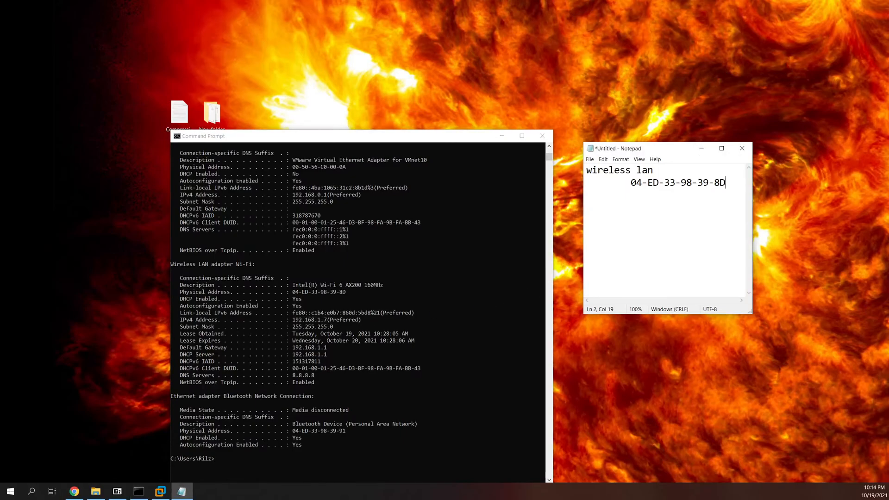
key(ctrl+v)
key(Return)
- Switch to VMware Workstation and check the LinuxMint virtual machine's network adapter connection type, leaving its settings unchanged
click(160, 492)
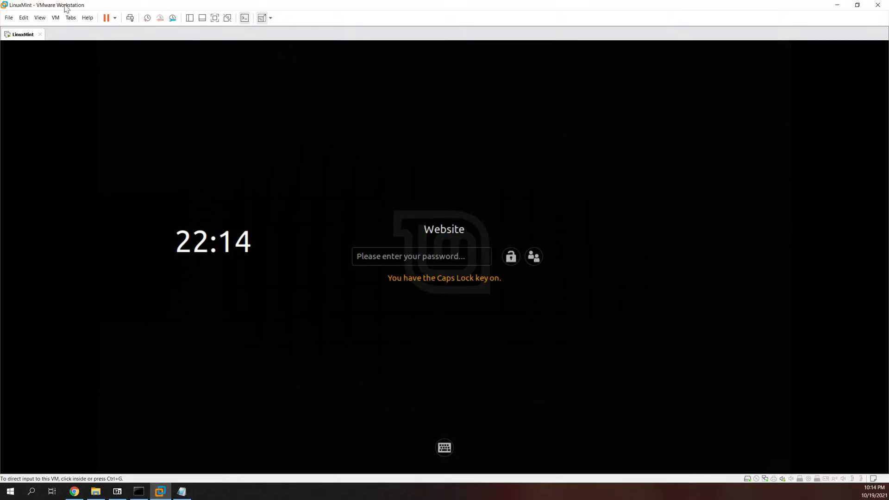
key(Caps_Lock)
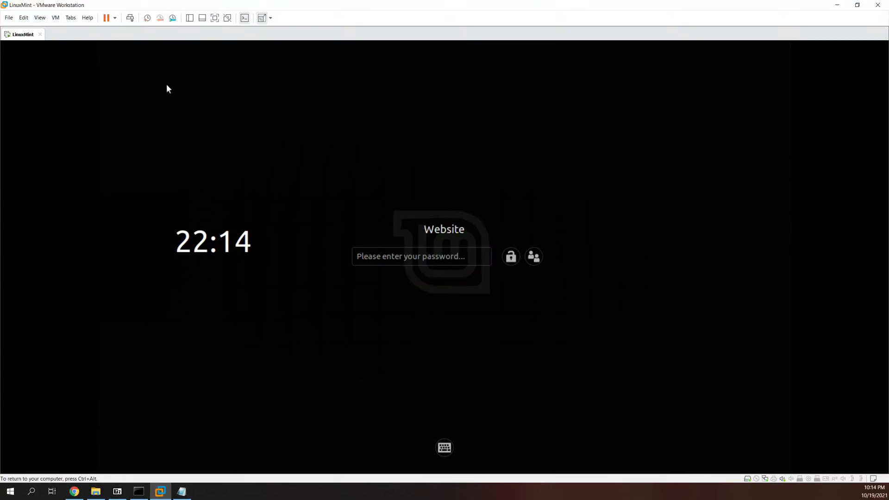
click(764, 479)
click(782, 473)
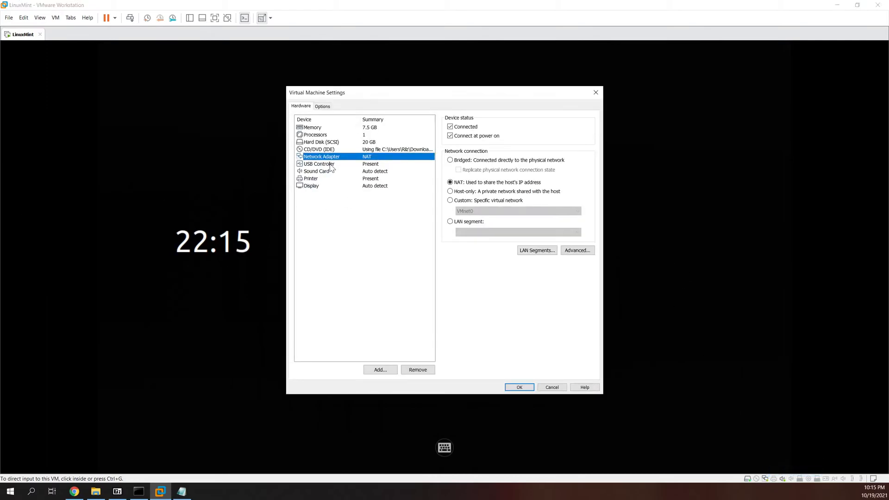
click(555, 387)
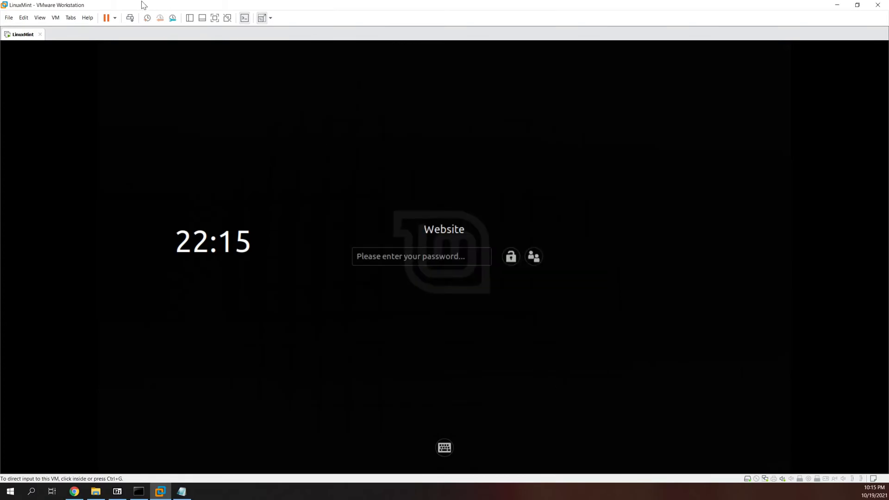
- Check the types and subnets of the virtual networks in the Virtual Network Editor, closing it without changes
click(23, 18)
click(43, 55)
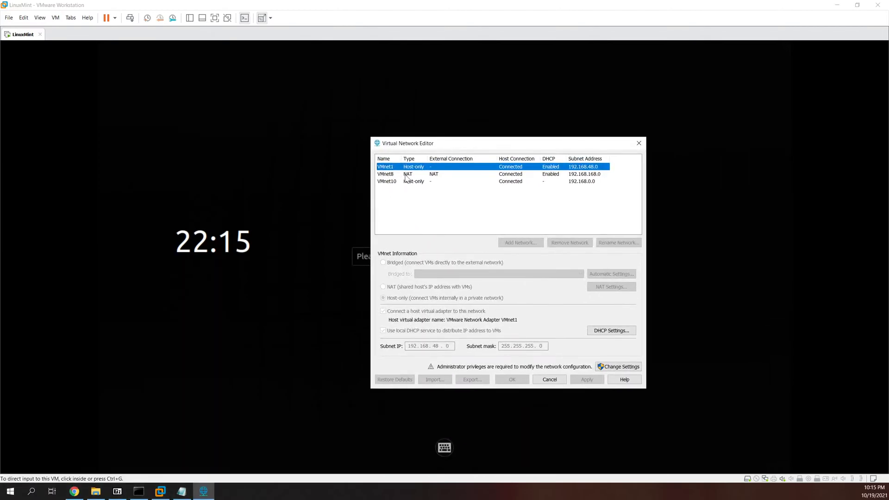
click(557, 378)
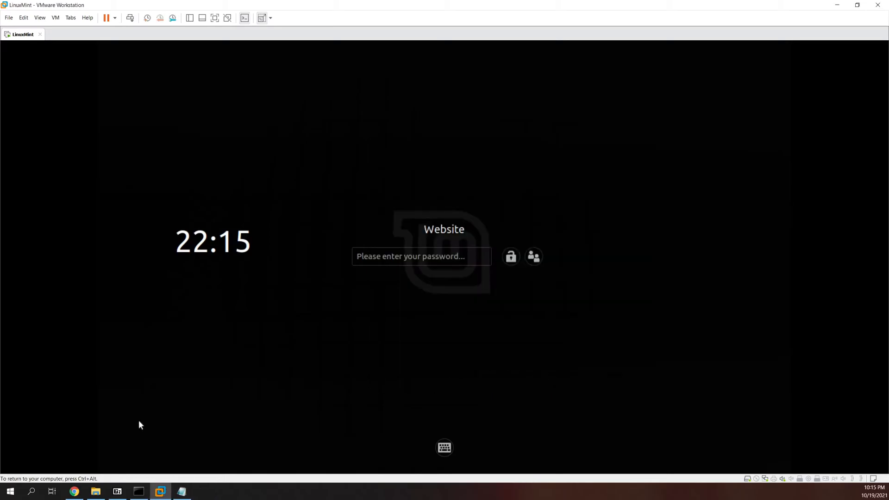
- Switch back to the Command Prompt and copy the physical address of the VMware VMnet8 adapter
click(138, 491)
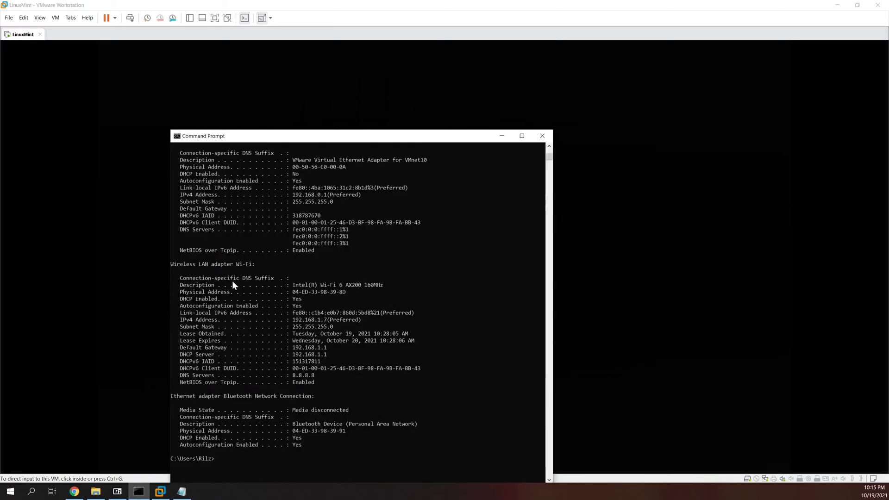
scroll(232, 287, up, 11)
scroll(221, 320, up, 4)
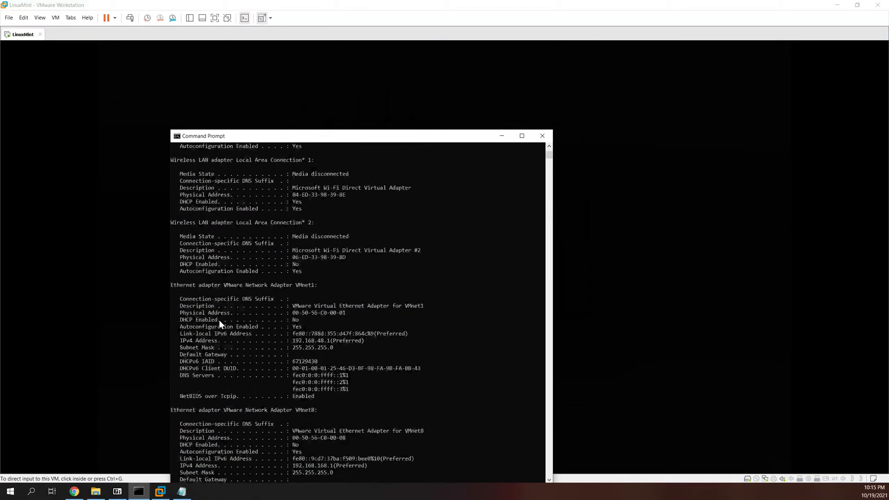
scroll(236, 330, down, 4)
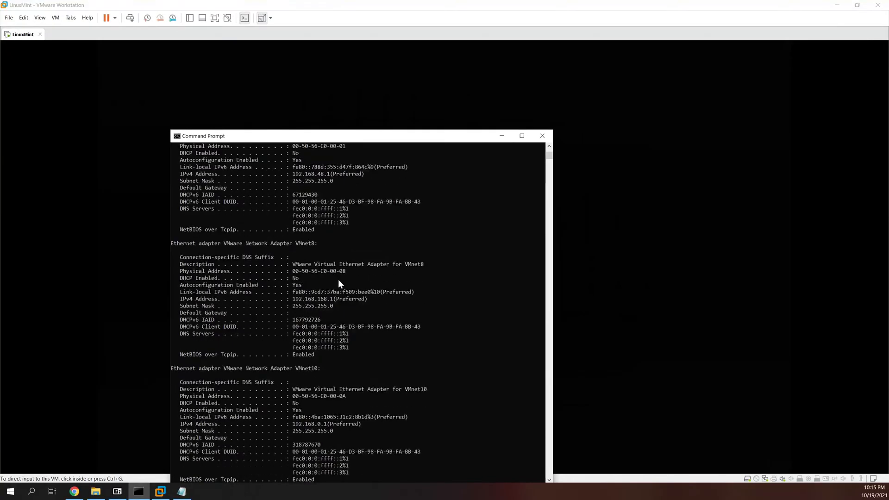
drag(344, 270, 292, 270)
right_click(353, 266)
- Highlight the first and last three bytes of the VMnet8 physical address separately to examine them
click(293, 271)
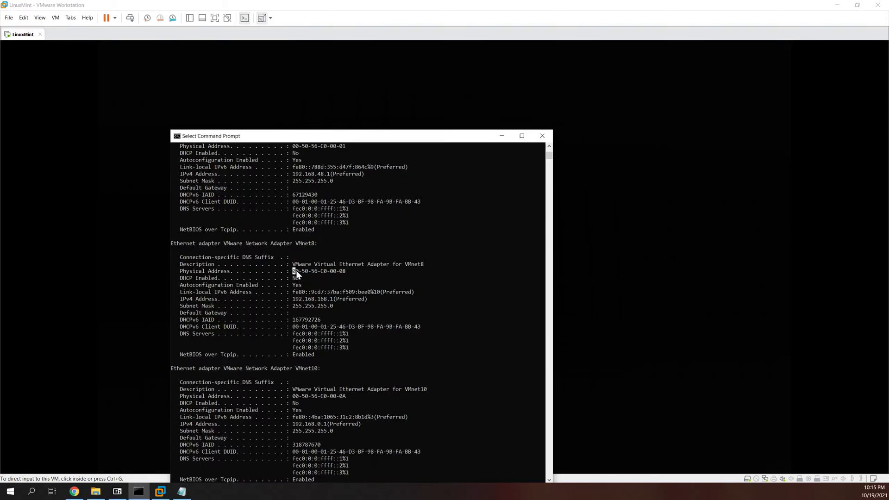
drag(319, 272, 316, 272)
drag(321, 271, 348, 277)
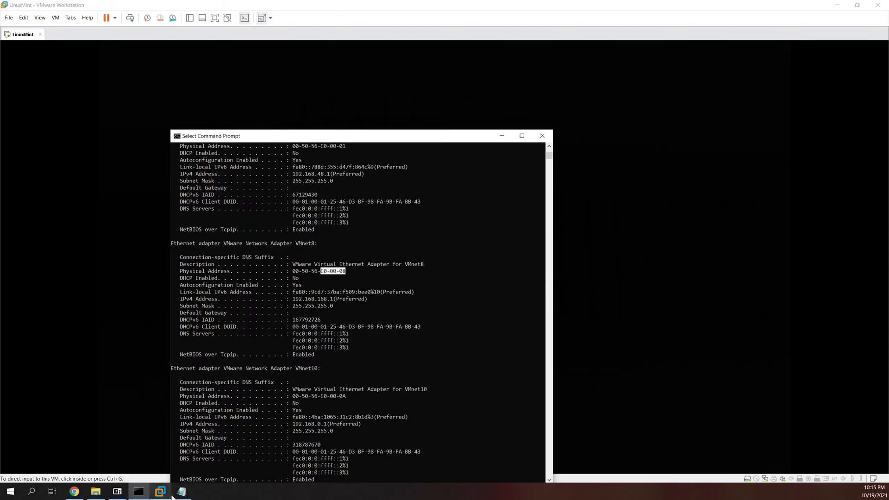
- Add the heading "VMnet8" in Notepad with the physical address 00-50-56-C0-00-08 indented below it
click(181, 491)
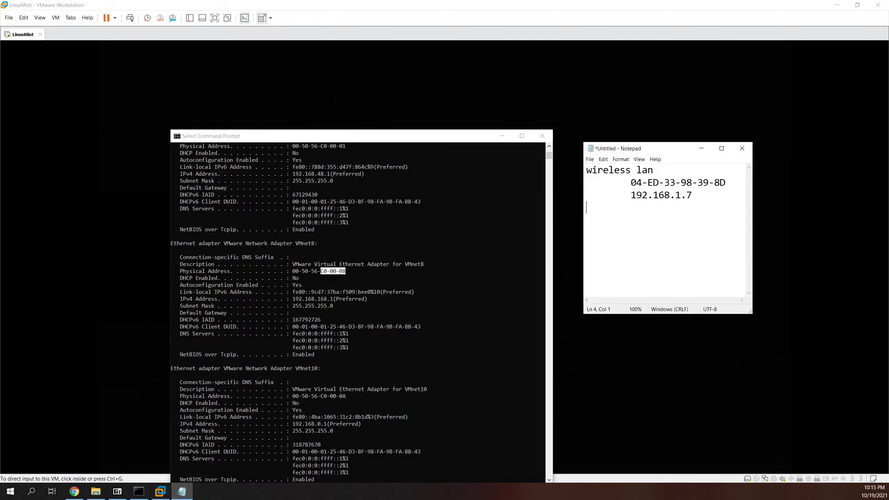
text(VMnet8)
text(00-50-56-C0-00-08)
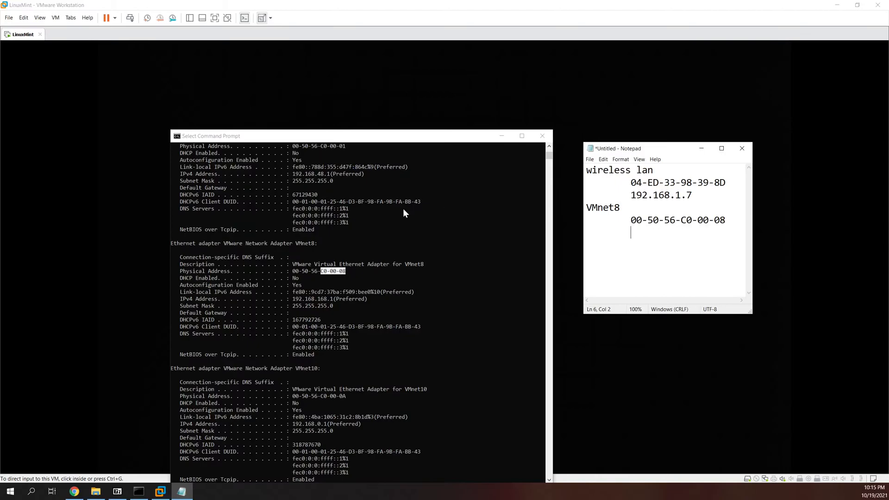
- Copy the VMnet8 adapter's IPv4 address 192.168.168.1 into Notepad below its physical address
click(293, 300)
drag(293, 299, 332, 300)
key(ctrl+c)
key(alt+Tab)
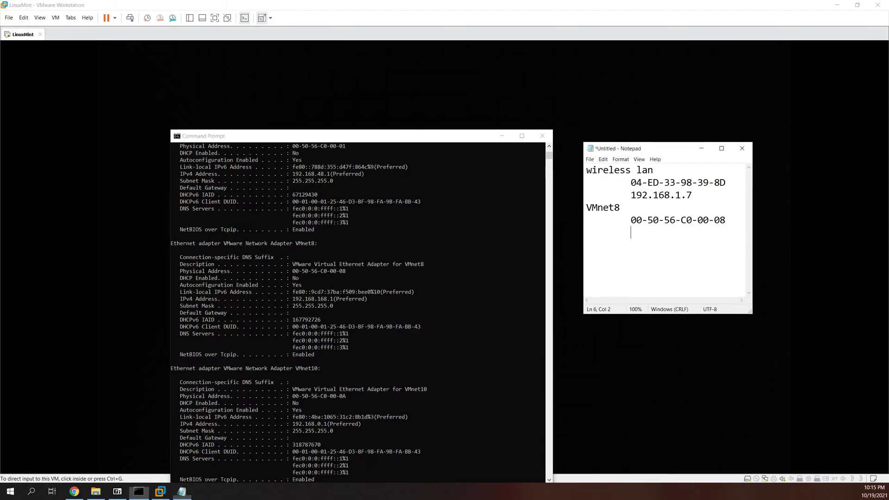
key(ctrl+v)
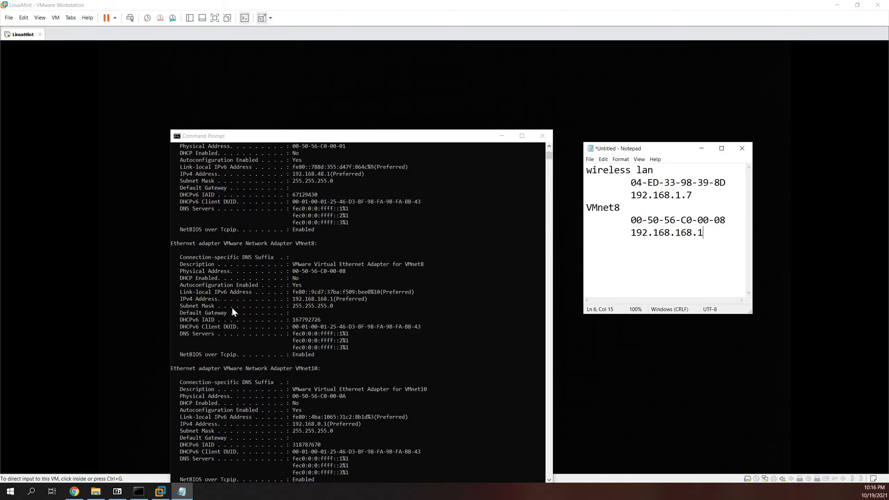
scroll(356, 294, up, 7)
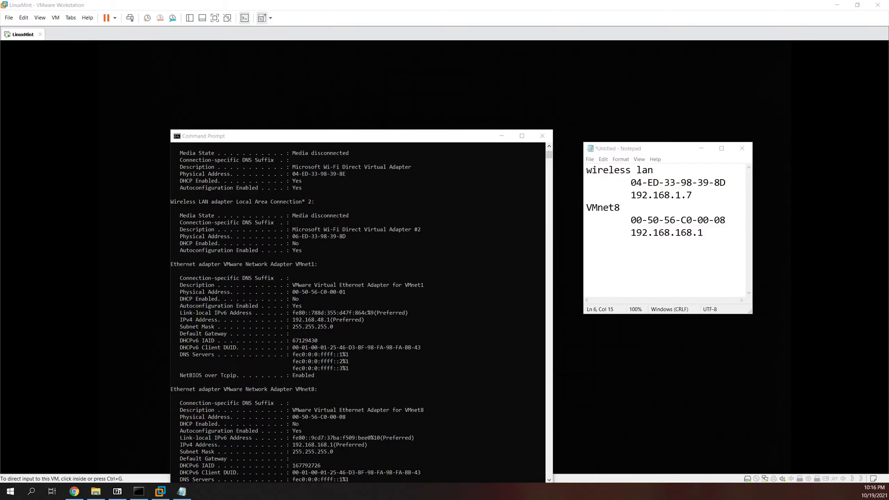
- Return to the locked LinuxMint virtual machine and unlock it with the account password
click(342, 108)
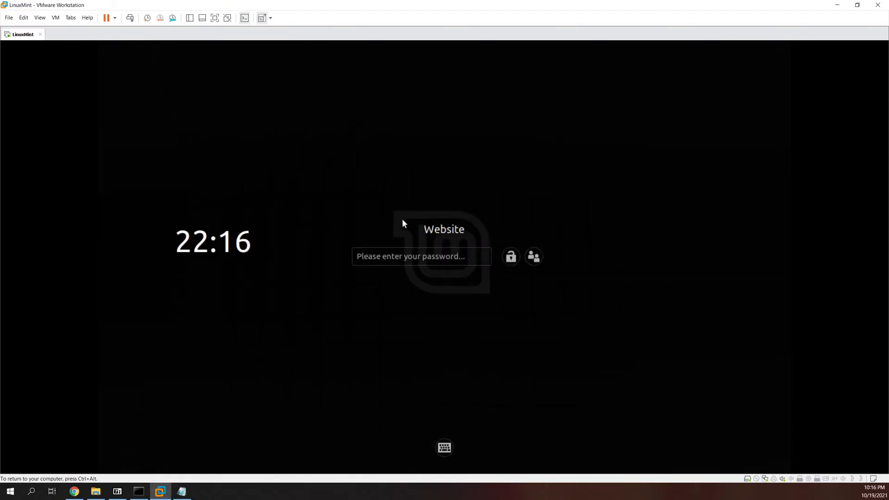
text(********)
key(Return)
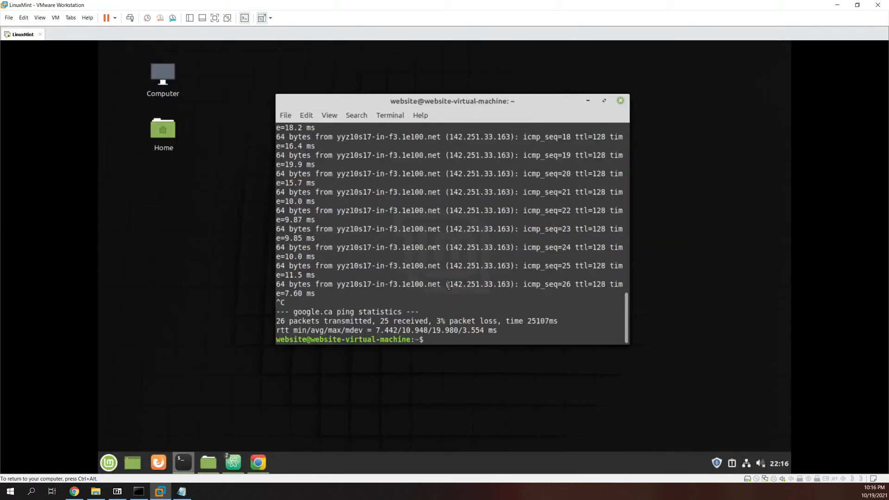
- Clear the LinuxMint terminal and run ifconfig to list the virtual machine's network interfaces
text(clear)
key(Return)
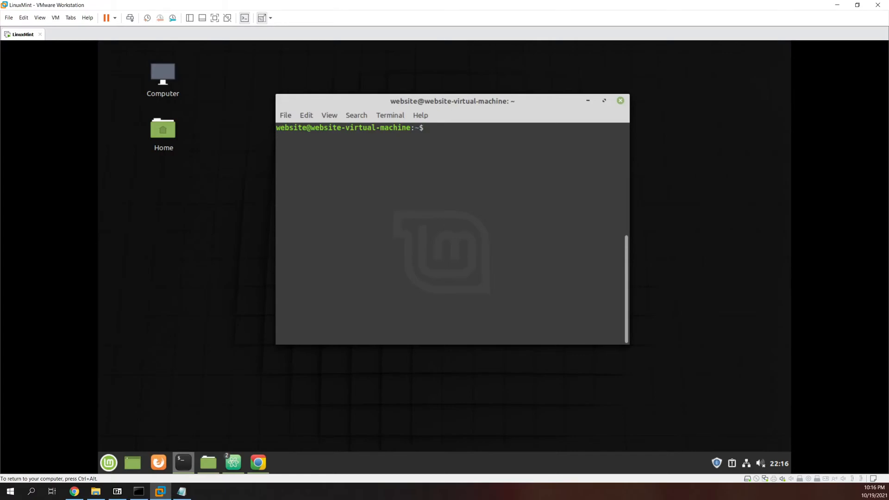
text(ifconfig)
key(Return)
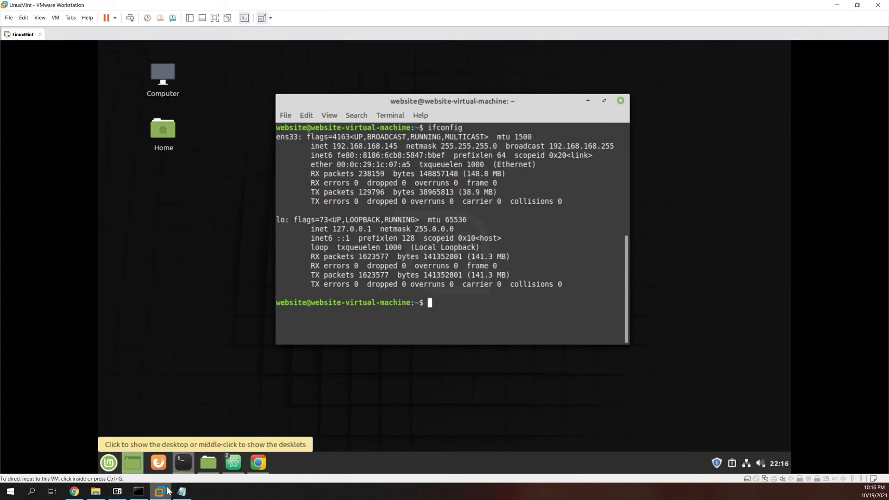
- Add the heading "Other Computer" in Notepad with the virtual machine's IP address 192.168.168.145 indented below it
click(181, 491)
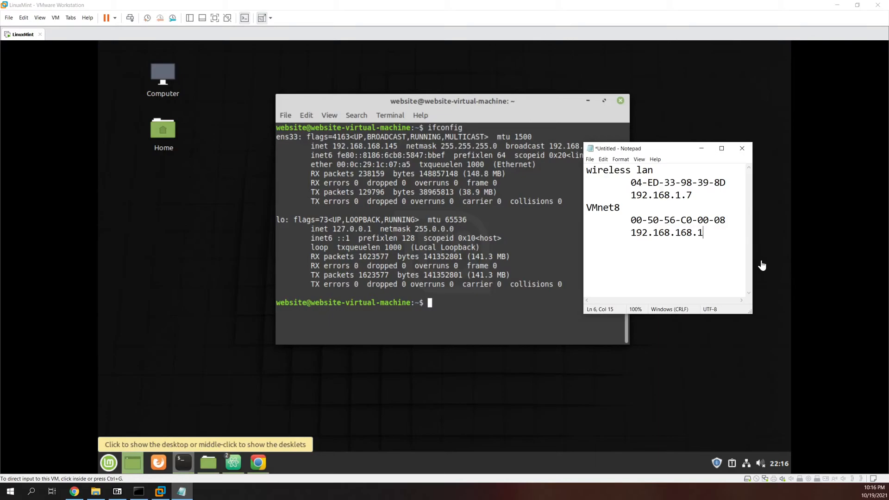
key(Return)
text(Other Computer)
key(Return)
text(19)
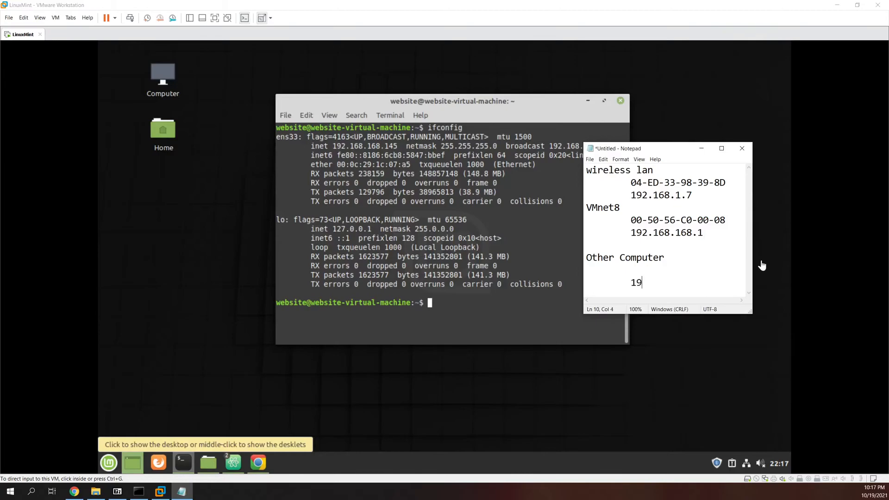
text(2.168.168.145)
- Return to the LinuxMint terminal and clear its output
click(465, 197)
text(v)
key(BackSpace)
text(clear)
key(Return)
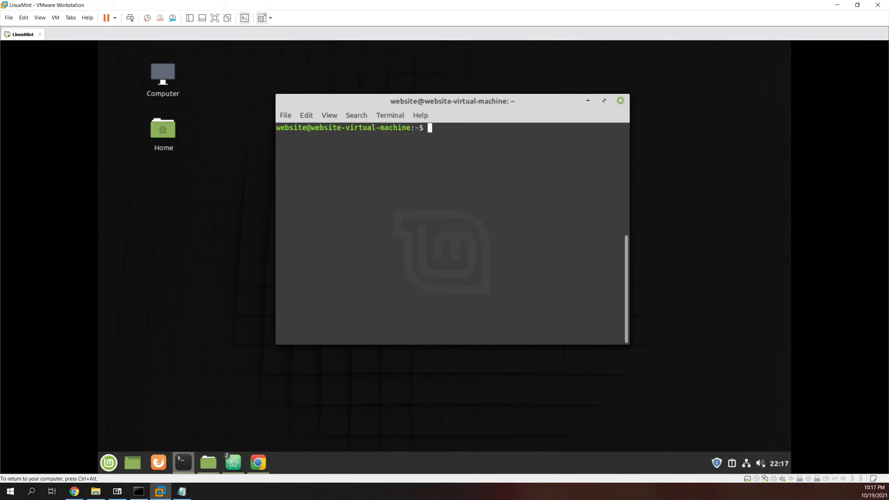
- Switch to the host's Command Prompt, move its window higher on the screen and clear its output
key(ctrl+alt)
click(137, 490)
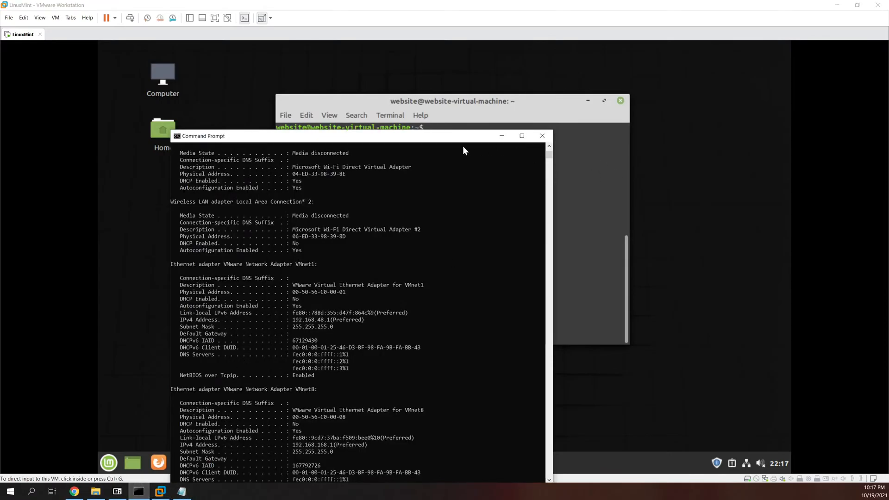
drag(442, 136, 456, 75)
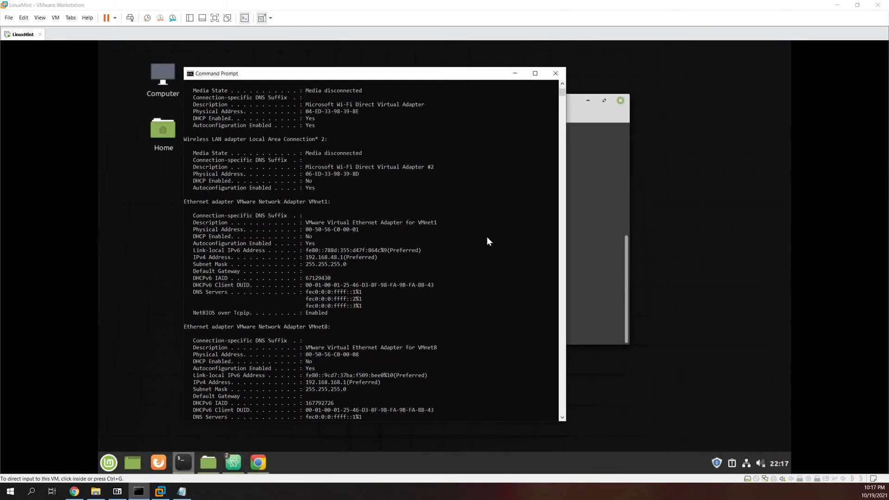
key(Return)
text(clks)
key(Return)
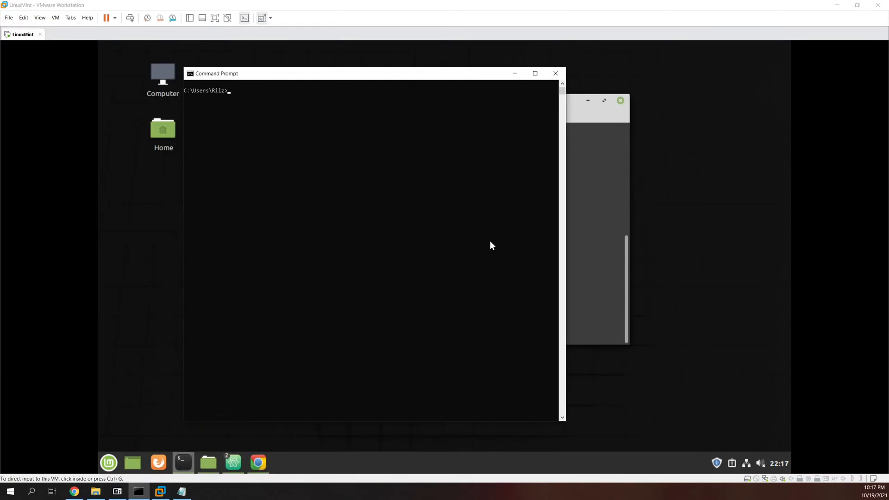
- Display the arp command's help, run arp -a to list the host's ARP table, and review both outputs
text(arp)
key(Return)
key(Up)
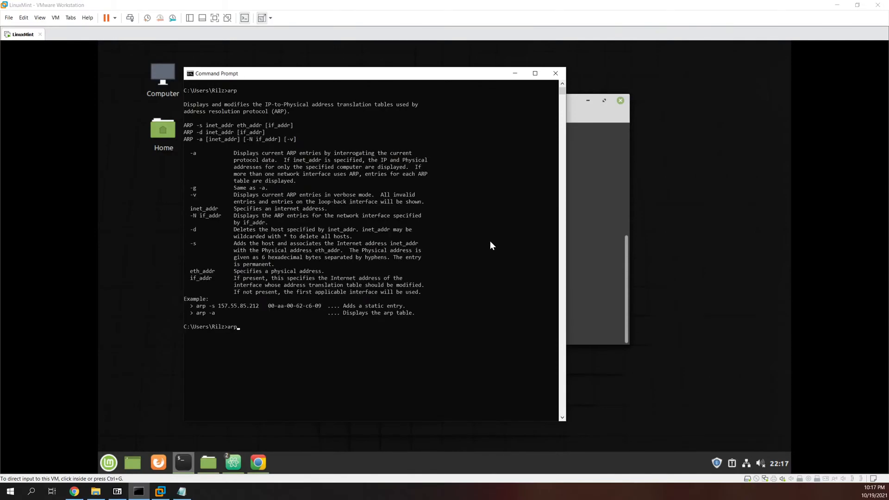
text(-a)
key(Return)
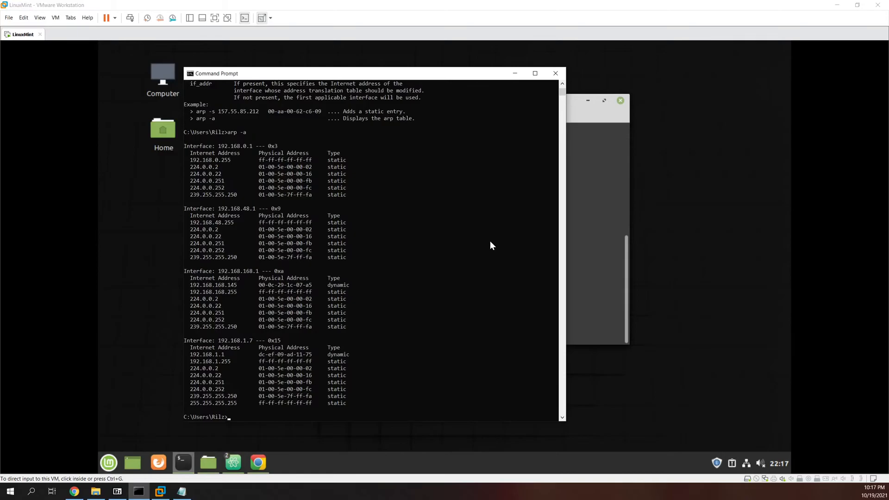
scroll(490, 245, up, 7)
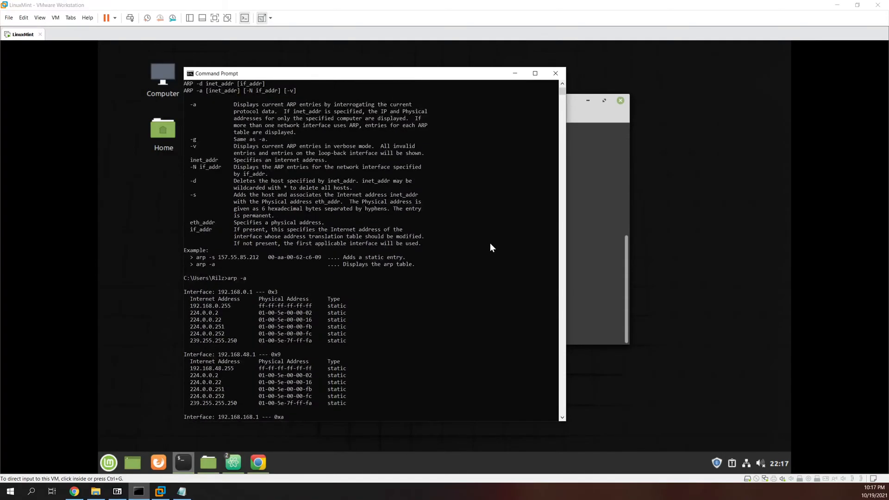
scroll(464, 248, up, 1)
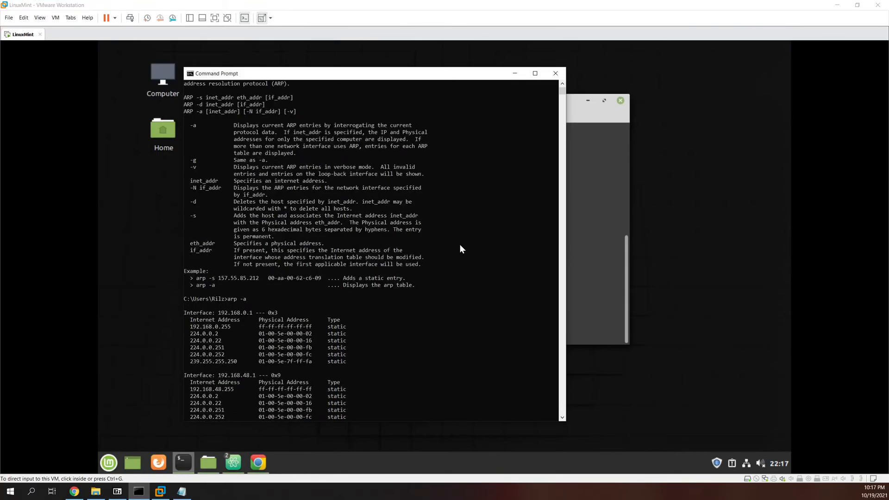
scroll(460, 244, down, 8)
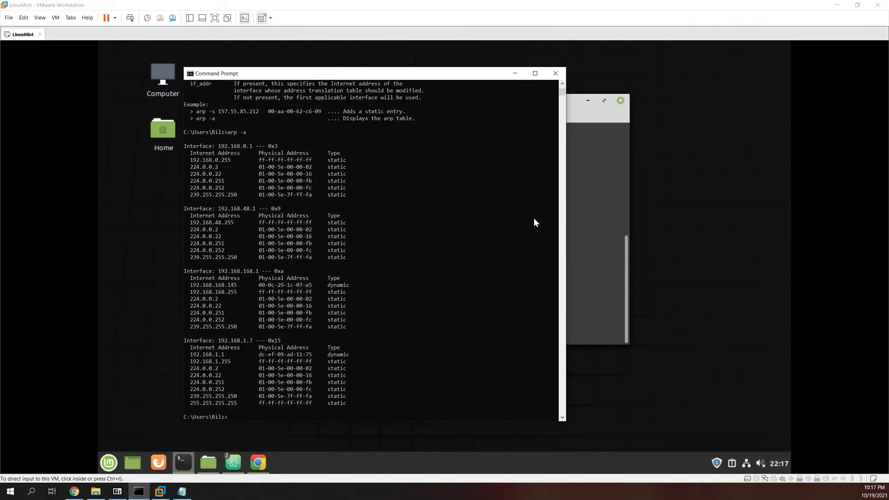
- Try to remove the virtual machine's ARP entry by running delete 192.168.168.145
text(delete)
text(192.168.168.145)
key(Return)
key(Up)
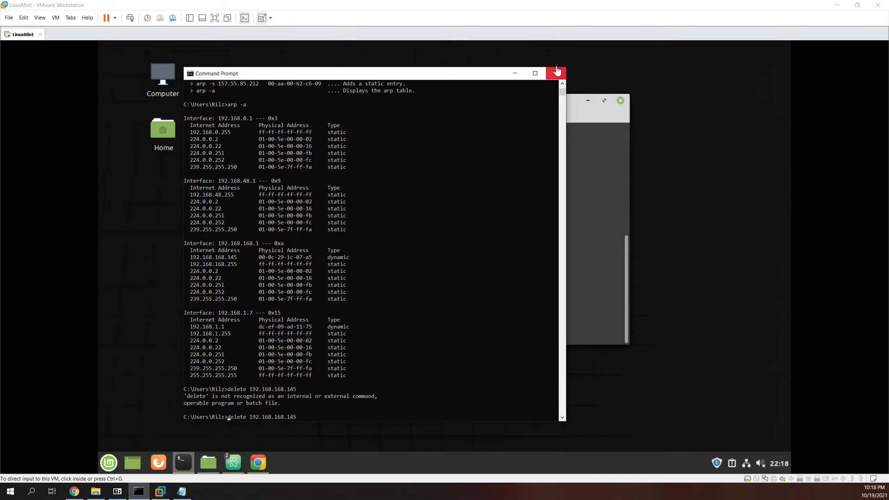
scroll(404, 181, up, 7)
scroll(398, 185, down, 20)
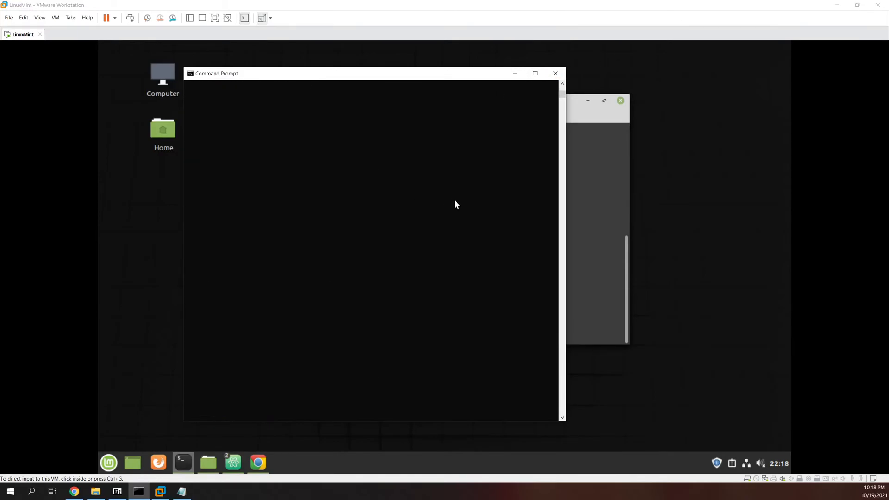
- Try to delete the virtual machine's ARP entry from the standard Command Prompt with arp -d 192.168.168.145
key(Up)
key(Up)
key(Home)
text(arp -d)
key(Delete)
key(Delete)
key(Delete)
key(Delete)
key(Delete)
key(Delete)
key(Return)
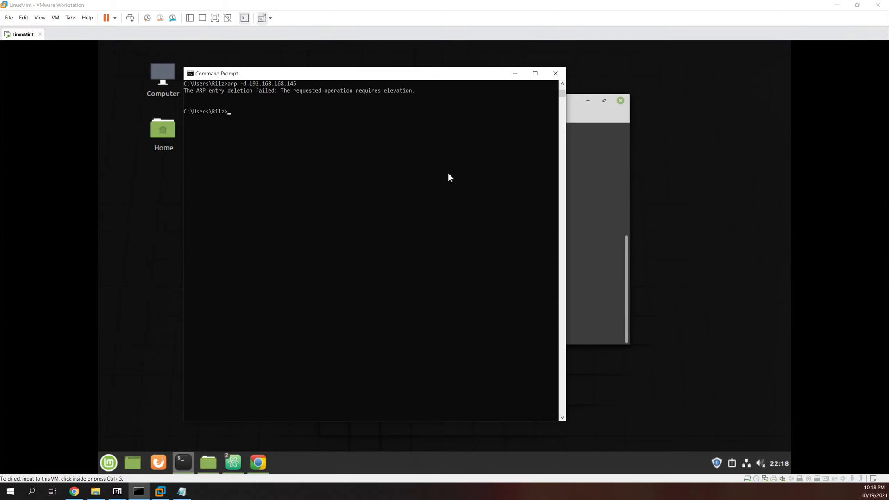
- Open a second Command Prompt as administrator and place its window beside the standard one
right_click(314, 75)
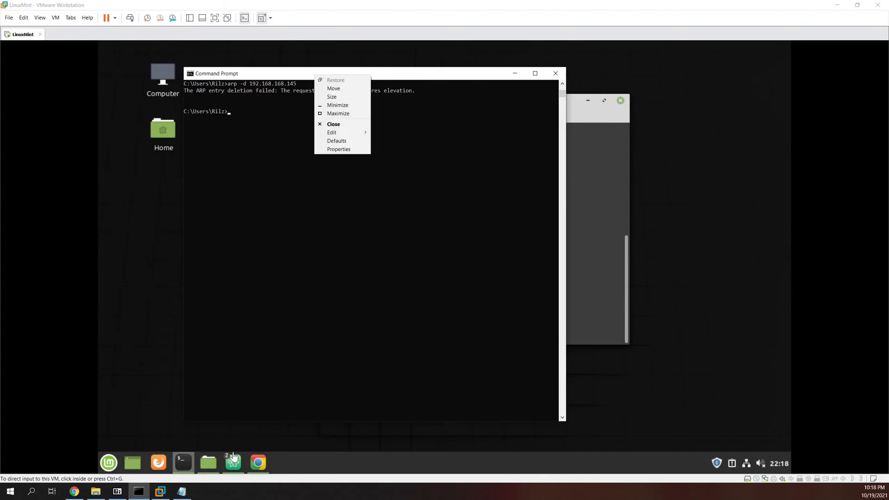
click(143, 493)
shift+right_click(142, 493)
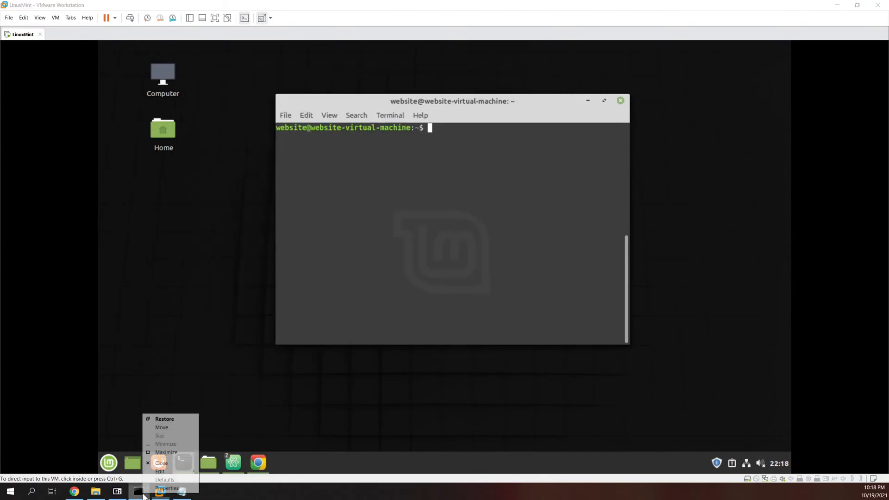
click(138, 493)
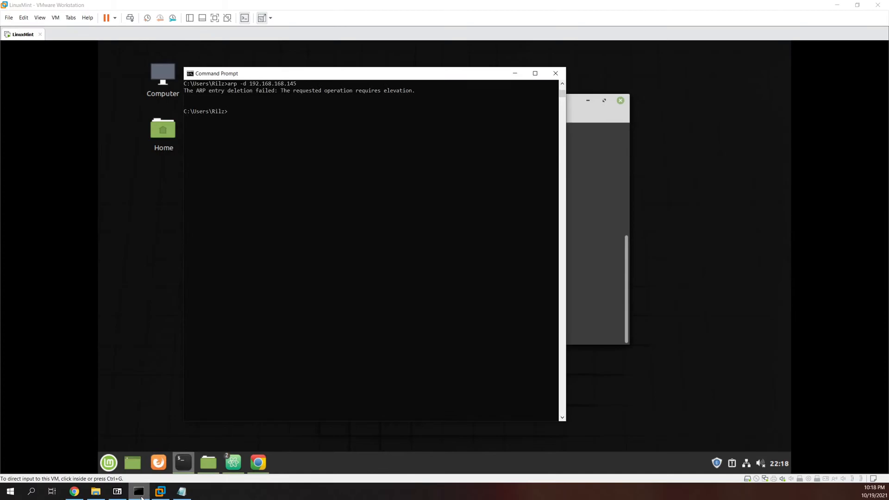
right_click(142, 493)
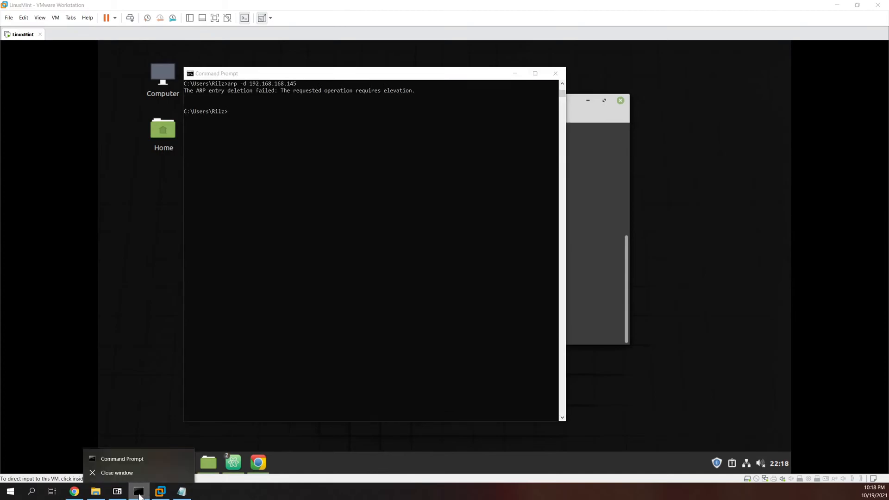
right_click(134, 459)
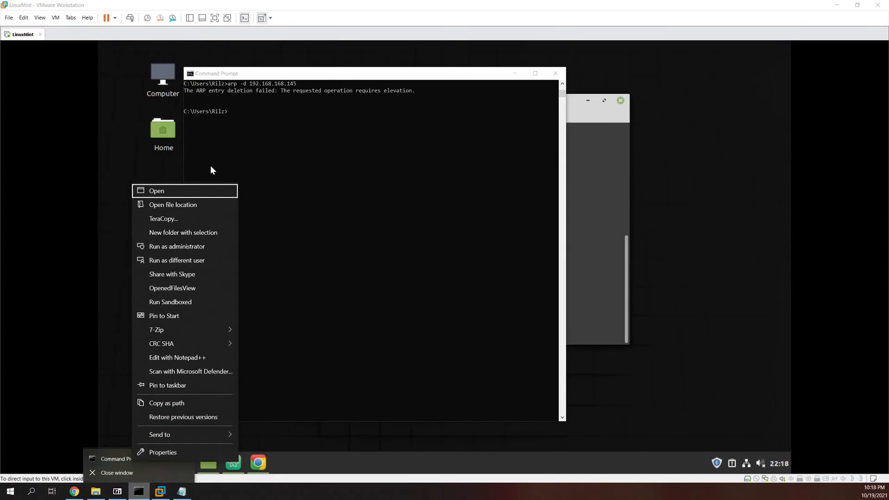
click(194, 246)
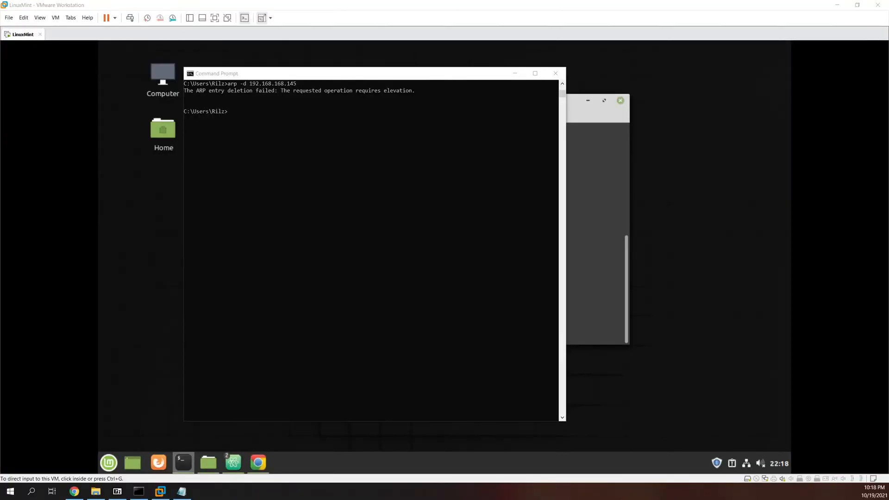
drag(345, 344, 515, 168)
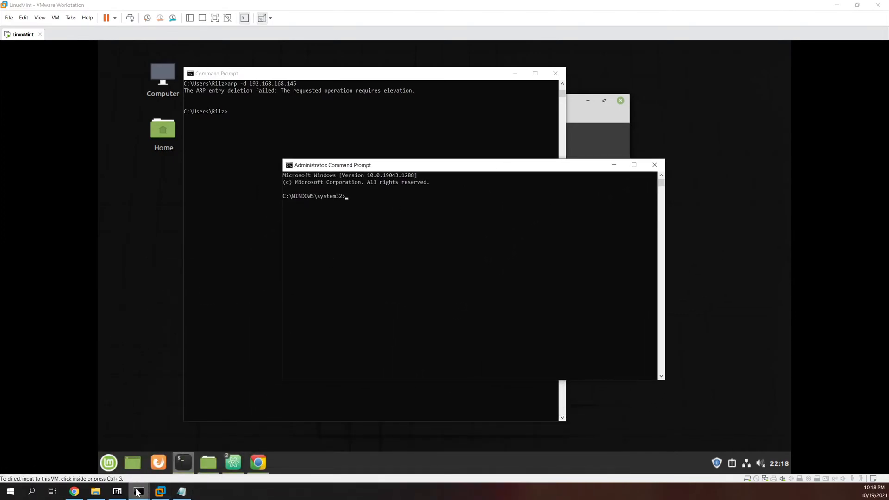
mouse_move(137, 495)
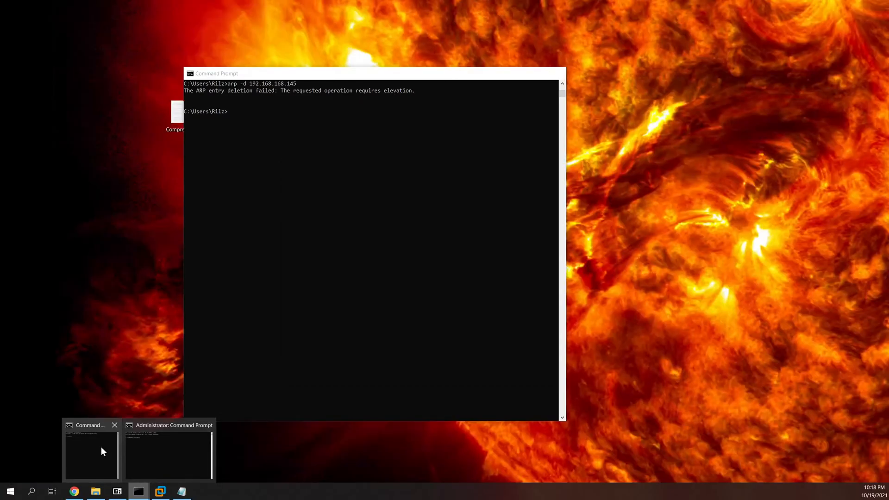
right_click(101, 446)
click(103, 460)
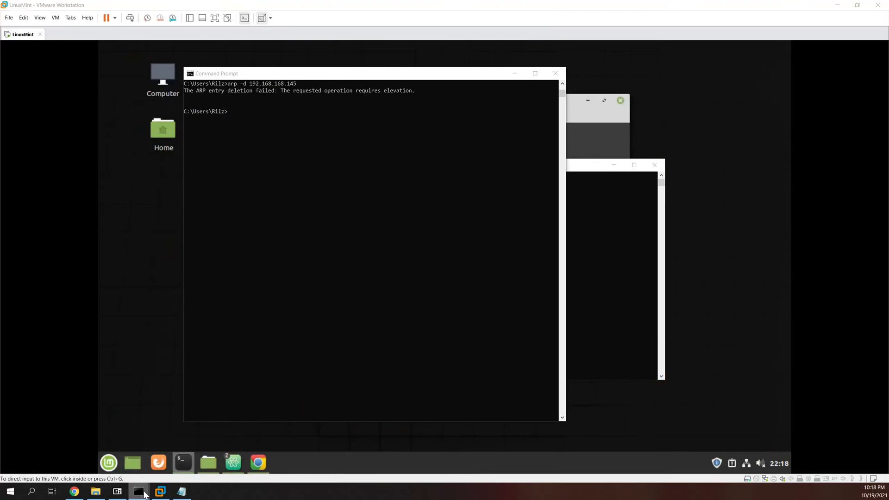
right_click(145, 494)
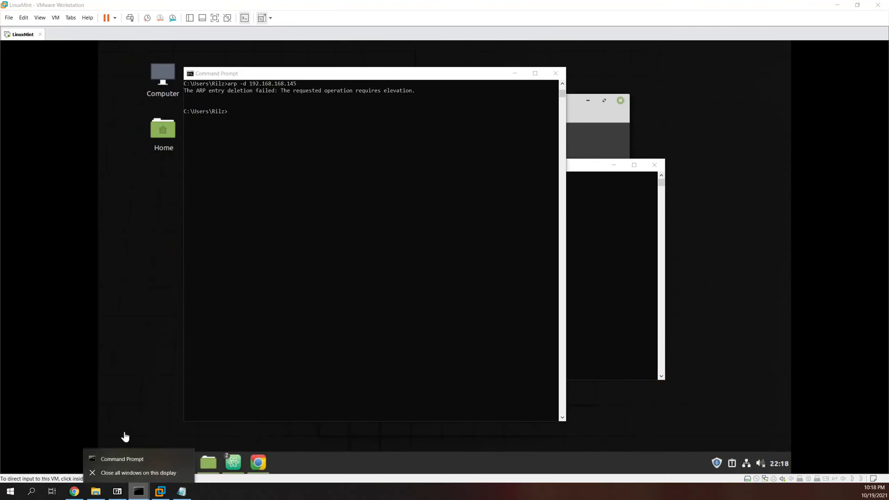
right_click(126, 457)
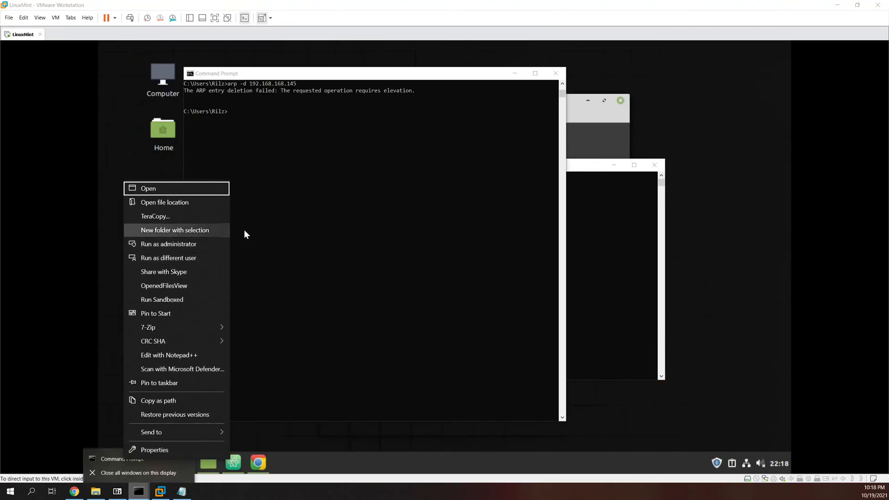
click(395, 243)
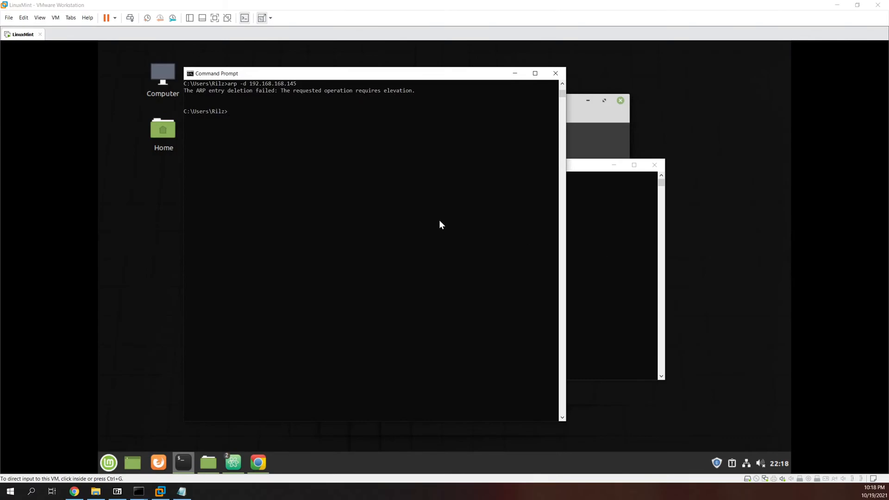
- Delete the virtual machine's ARP entry by running arp -d 192.168.168.145 in the administrator Command Prompt
click(646, 232)
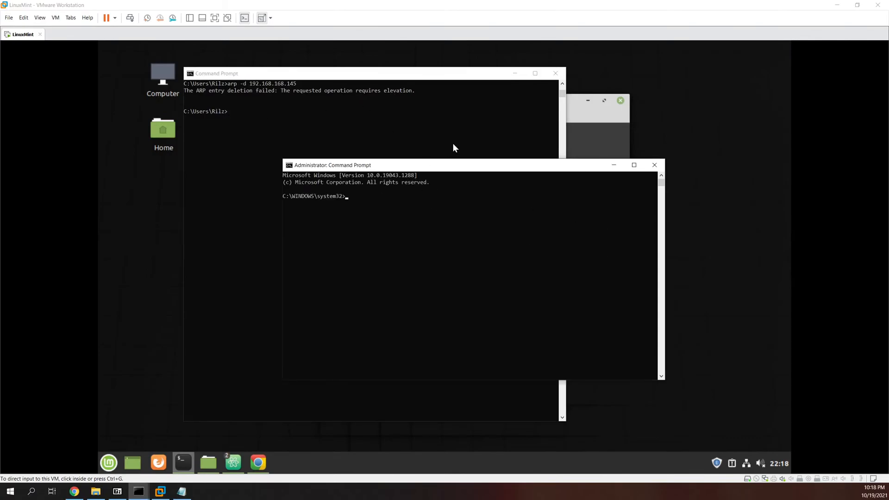
text(arp -d 192.186.1)
key(BackSpace)
key(BackSpace)
key(BackSpace)
key(BackSpace)
text(68.168.145)
key(Return)
- List the ARP table again with arp -a in the standard Command Prompt to check the deletion
click(372, 110)
key(Up)
key(Up)
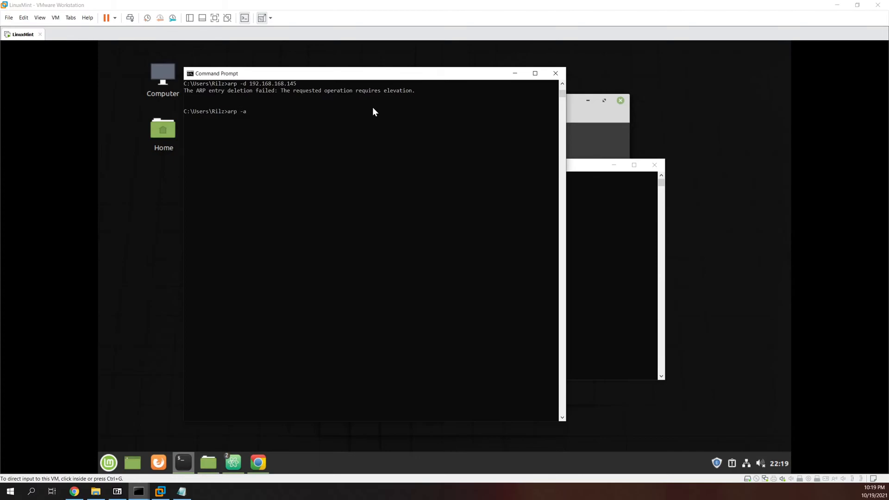
key(Return)
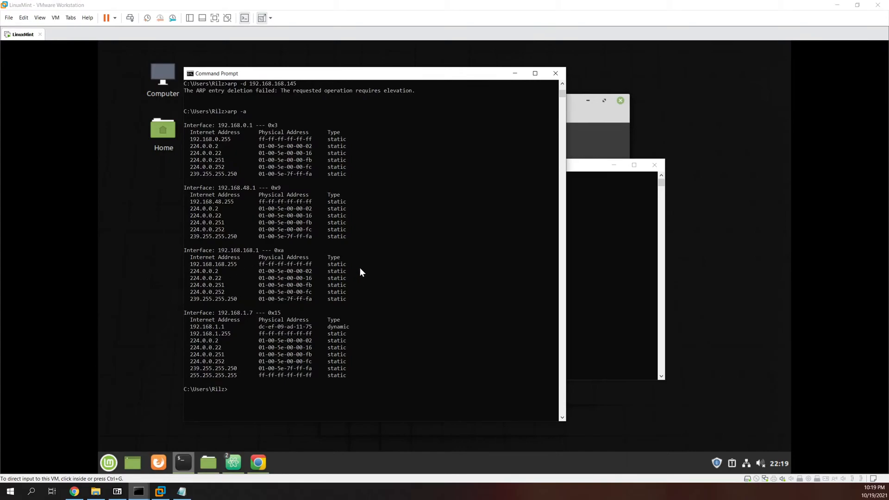
- Switch to Wireshark, start a capture on VMware Network Adapter VMnet8, and restore its window to a smaller size over the virtual machine
click(688, 99)
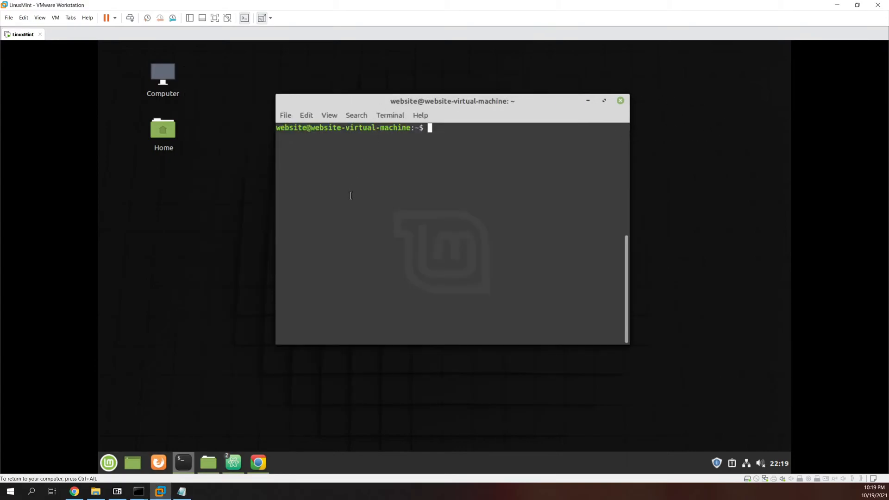
key(ctrl+alt)
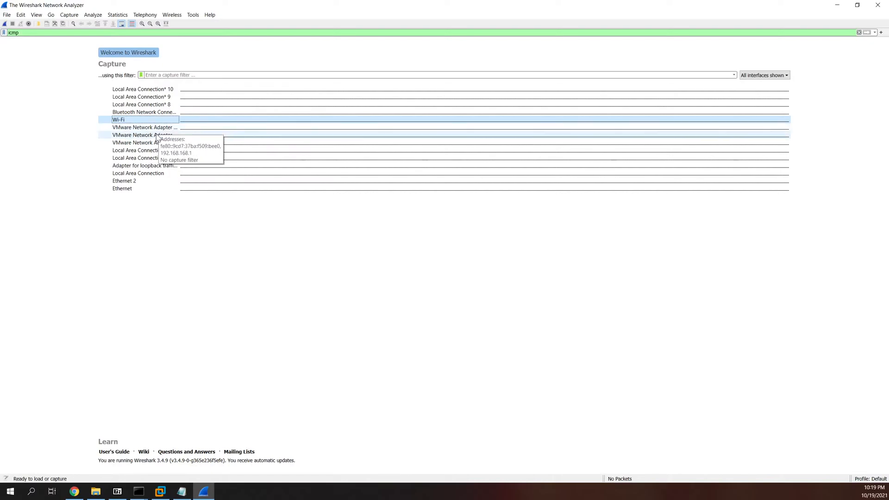
click(169, 243)
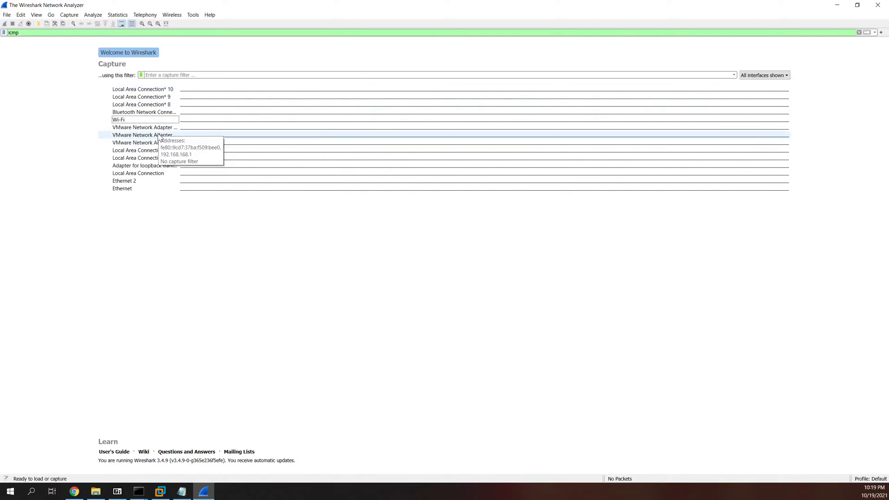
click(158, 136)
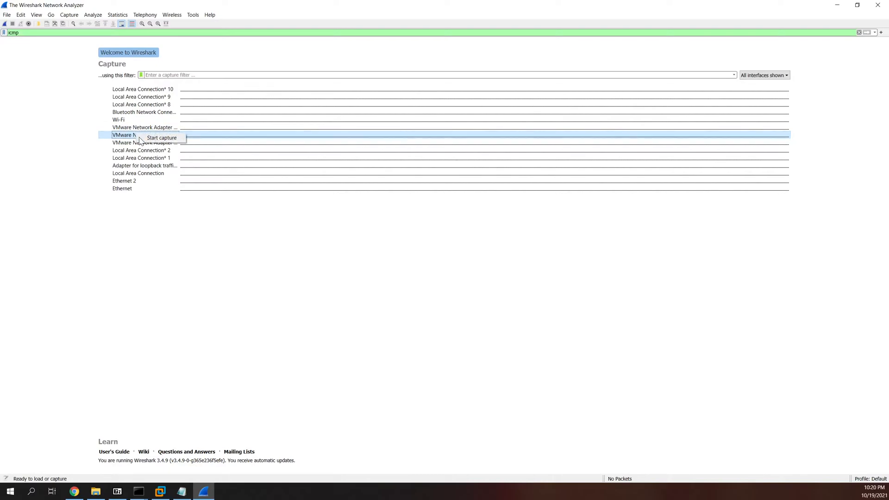
double_click(144, 136)
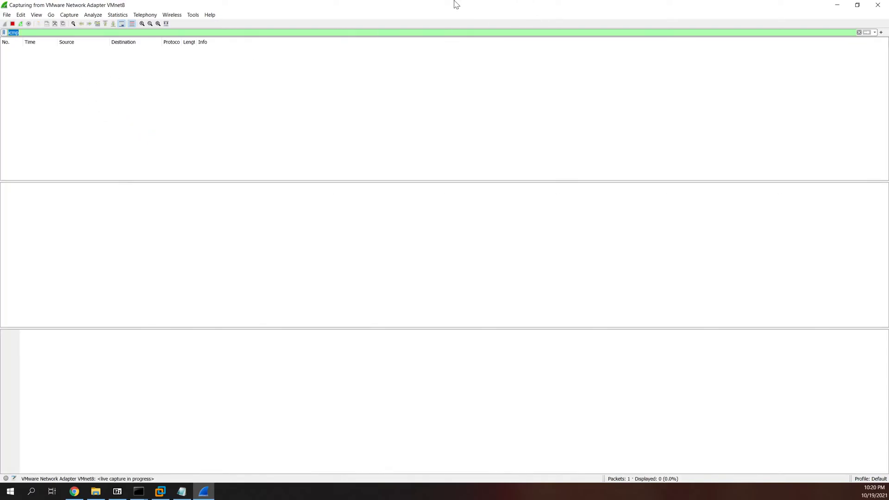
drag(441, 11, 328, 116)
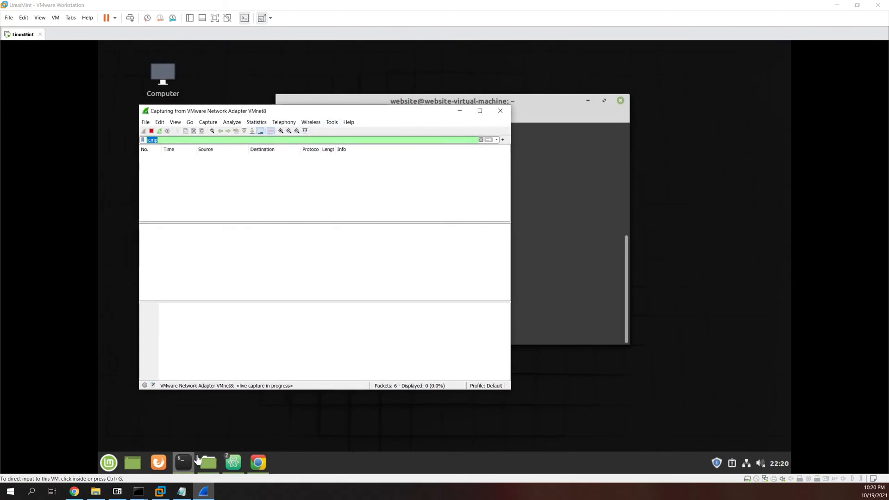
- Ping the virtual machine at 192.168.168.145 from the administrator Command Prompt while the capture runs
click(138, 491)
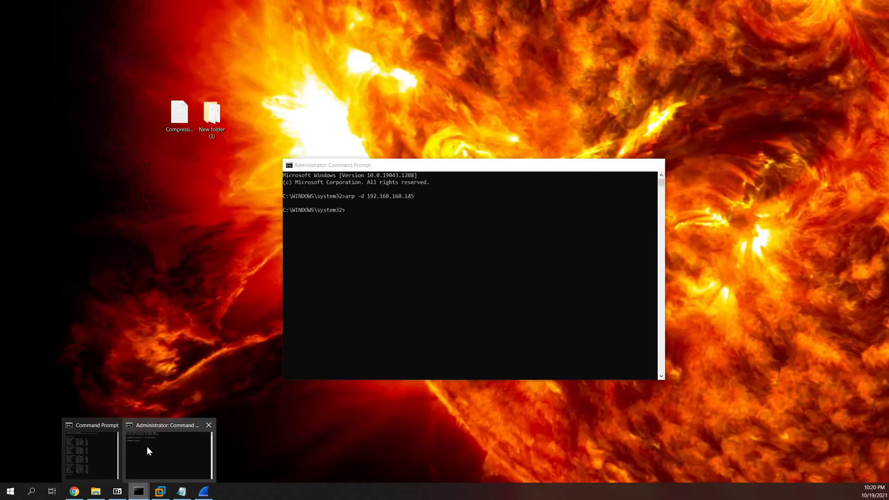
click(149, 450)
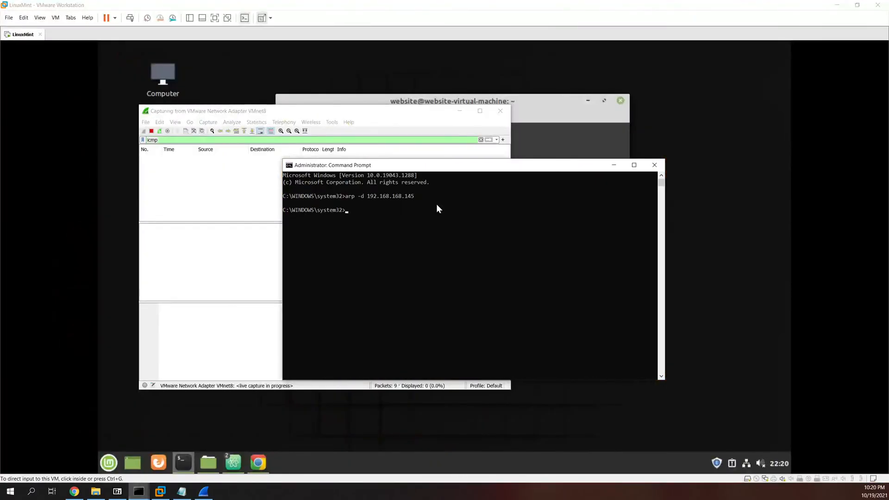
text(ping 192.168.168.145)
key(Return)
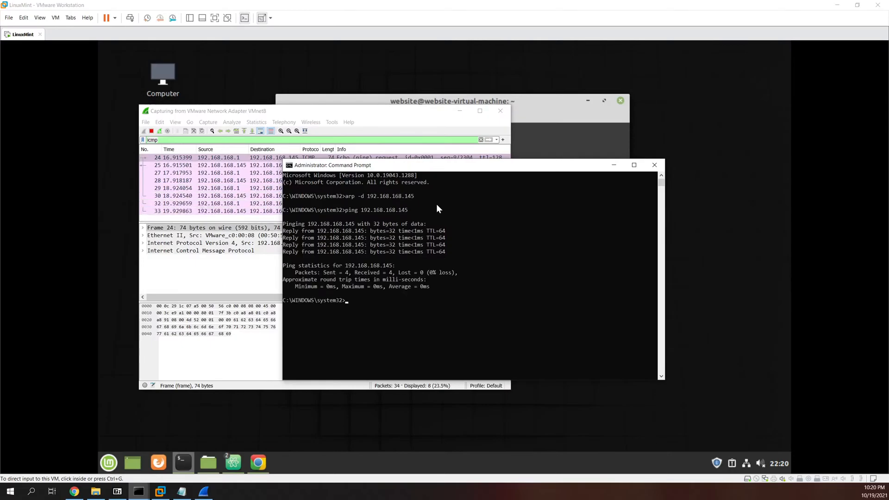
- Switch to Wireshark, maximize its window, and re-enter icmp as the display filter for the VMnet8 capture
click(383, 112)
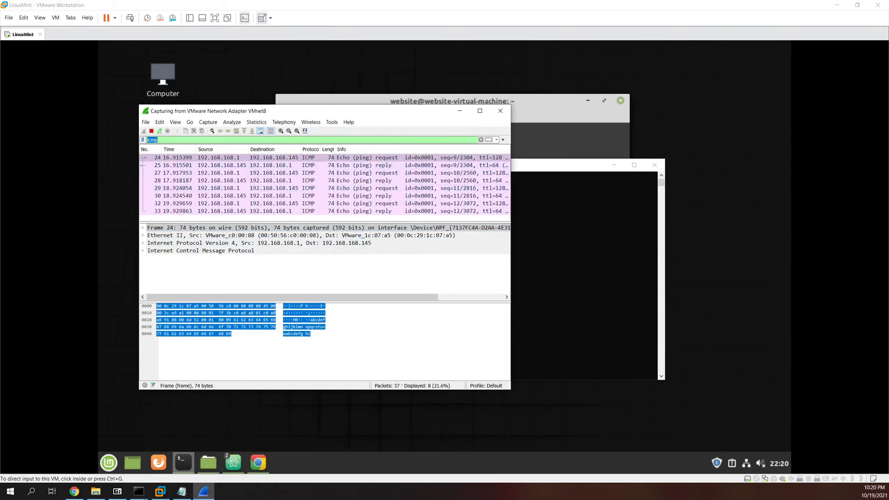
click(480, 110)
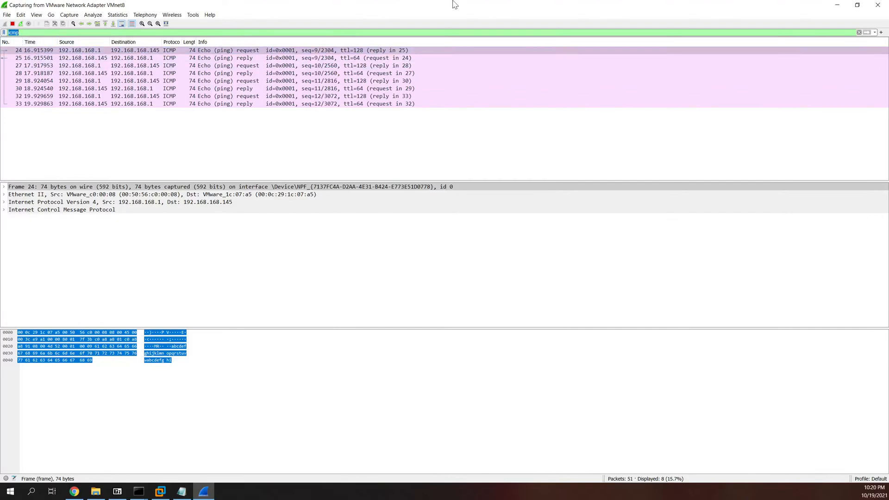
key(BackSpace)
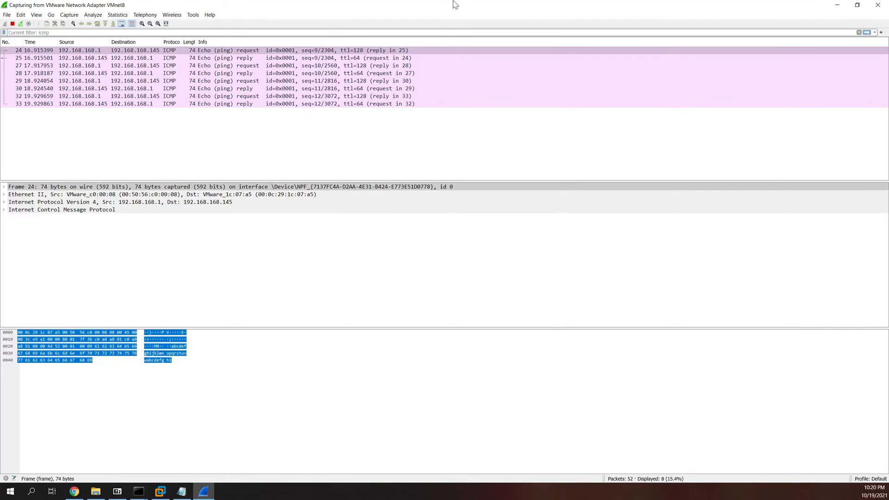
text(ic,p)
key(BackSpace)
key(BackSpace)
key(BackSpace)
key(BackSpace)
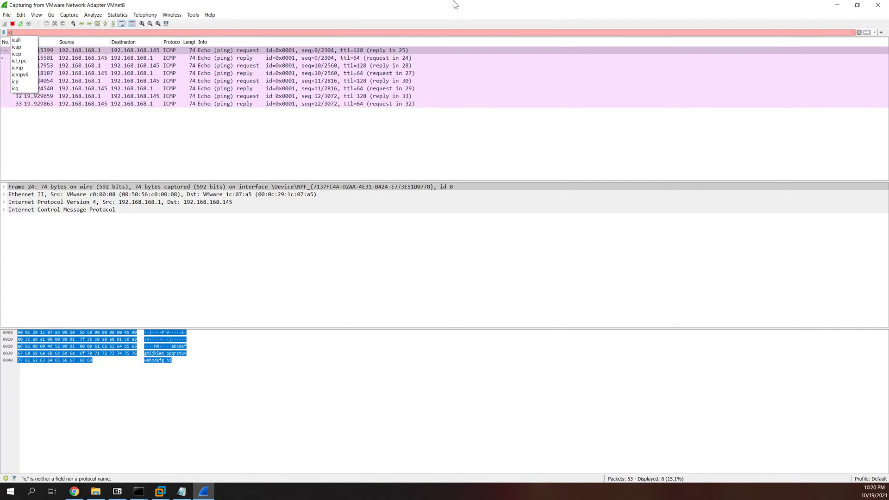
text(icmp)
key(Return)
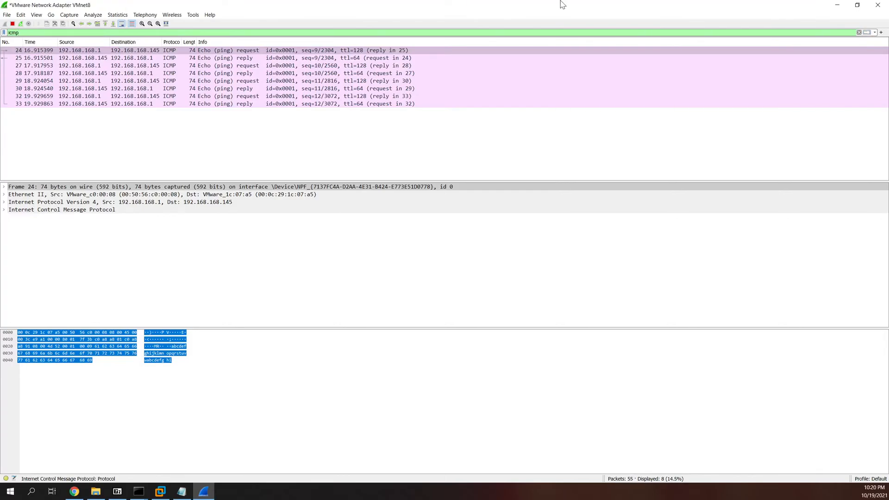
- Clear the display filter and look through all captured packets in the maximized window
drag(266, 10, 356, 110)
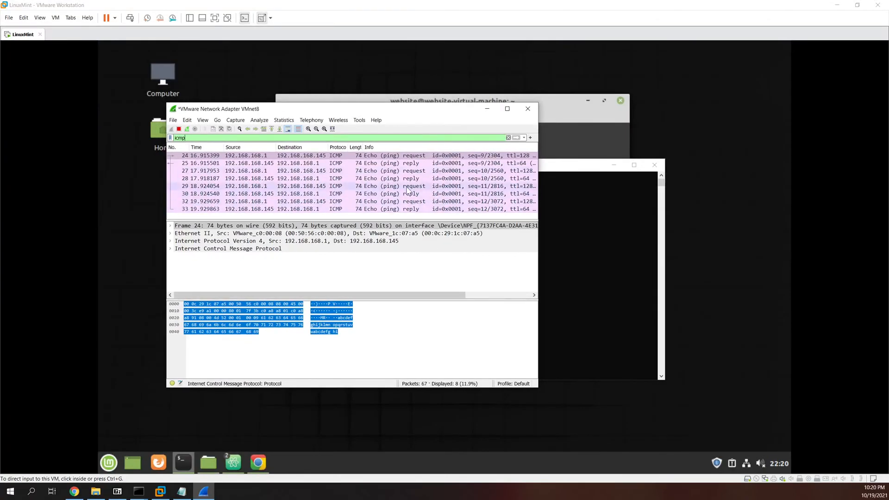
click(508, 138)
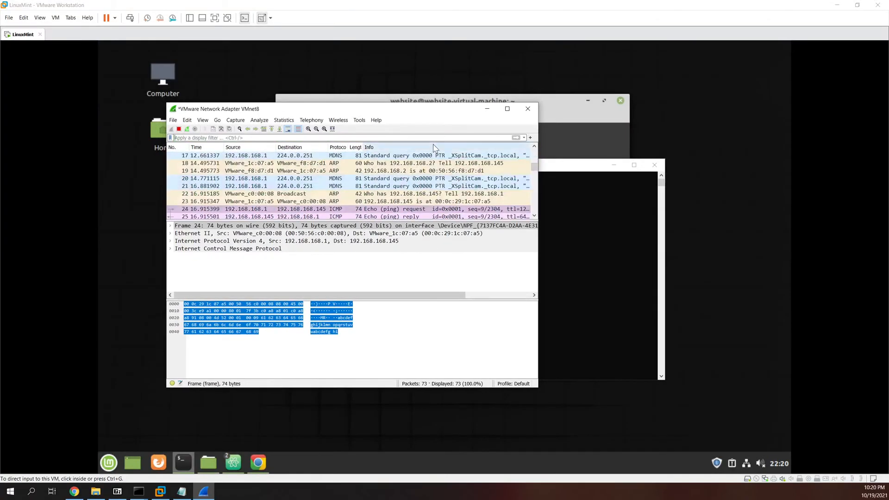
click(507, 109)
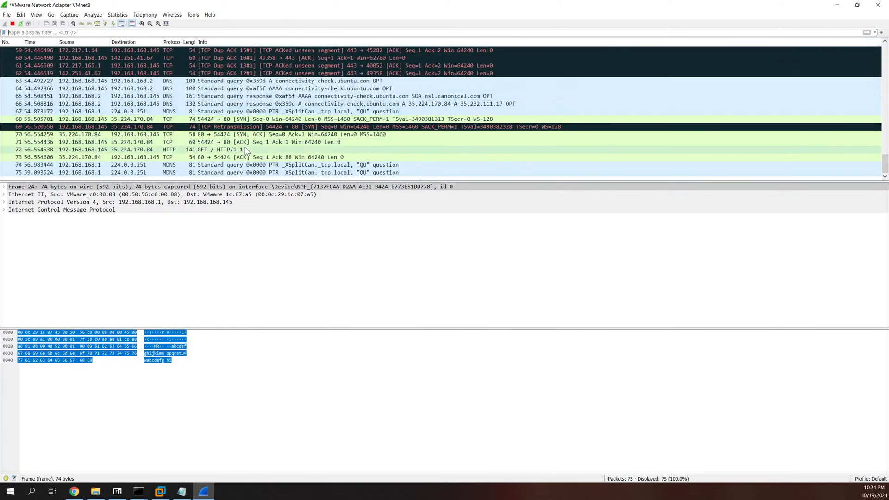
scroll(251, 148, up, 6)
scroll(253, 149, up, 1)
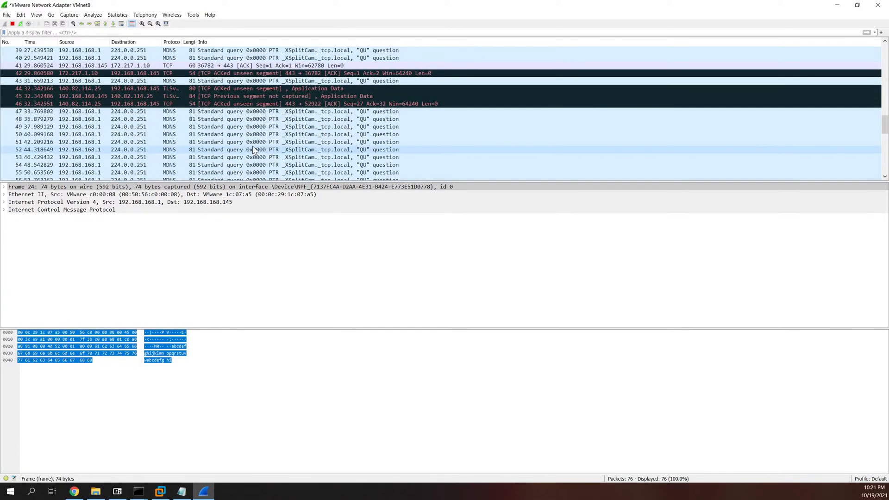
scroll(253, 150, down, 7)
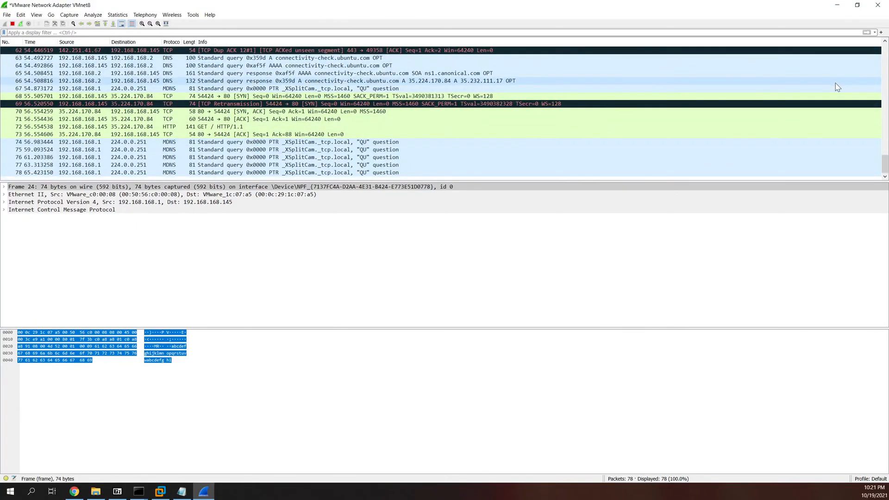
- Filter the capture by icmp and expand the Frame and Ethernet II details of the first echo request
text(icmp)
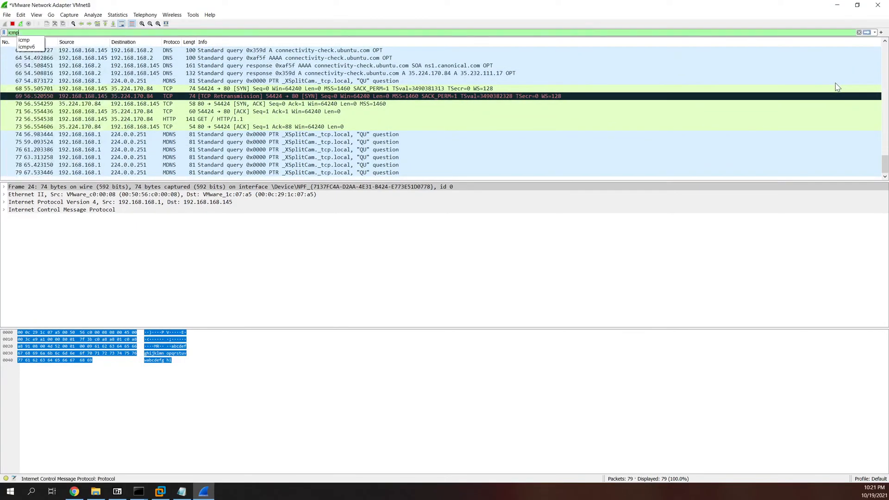
key(Return)
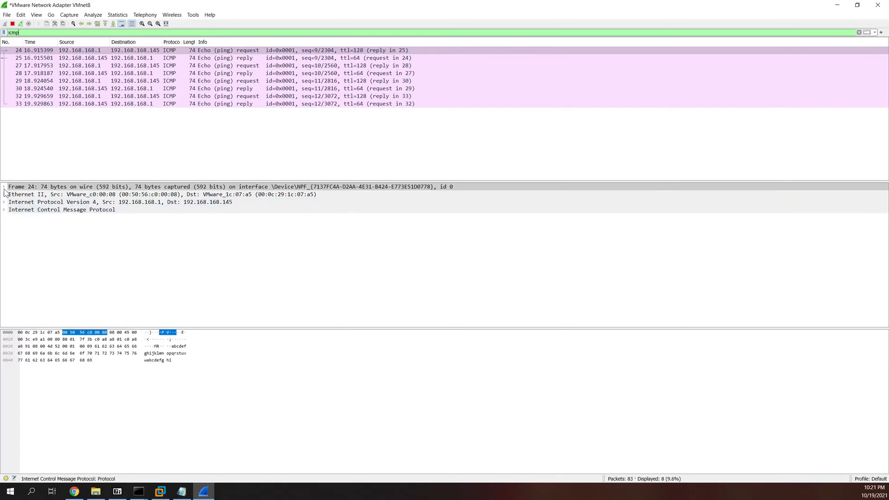
click(4, 187)
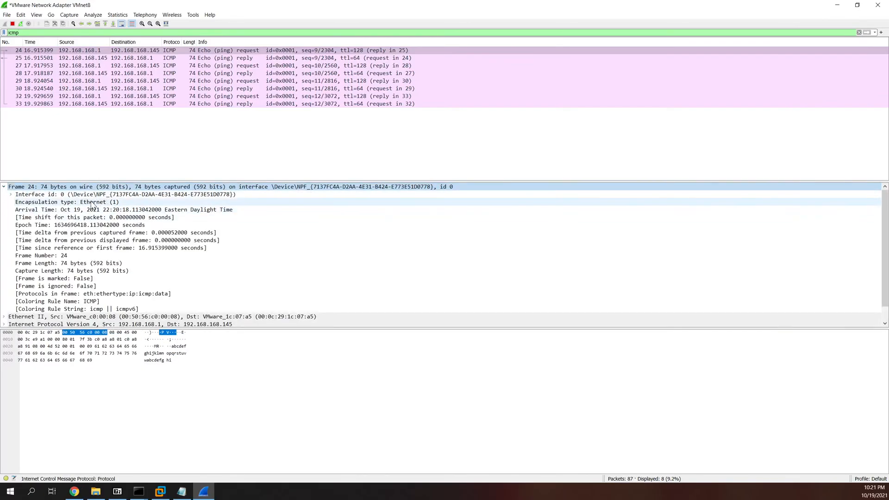
scroll(92, 231, down, 1)
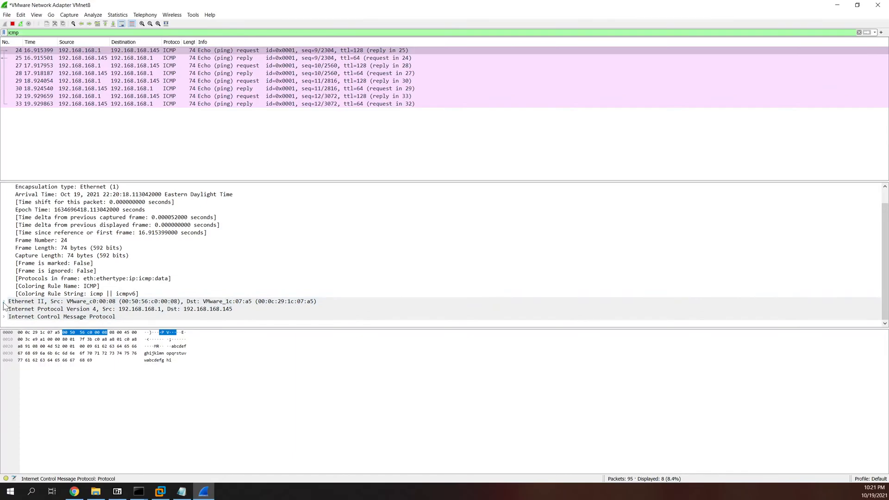
click(4, 302)
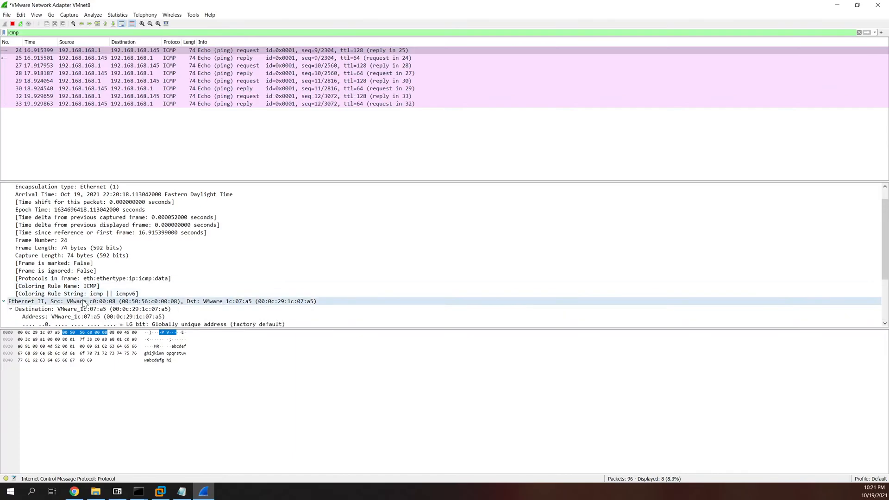
scroll(82, 305, down, 2)
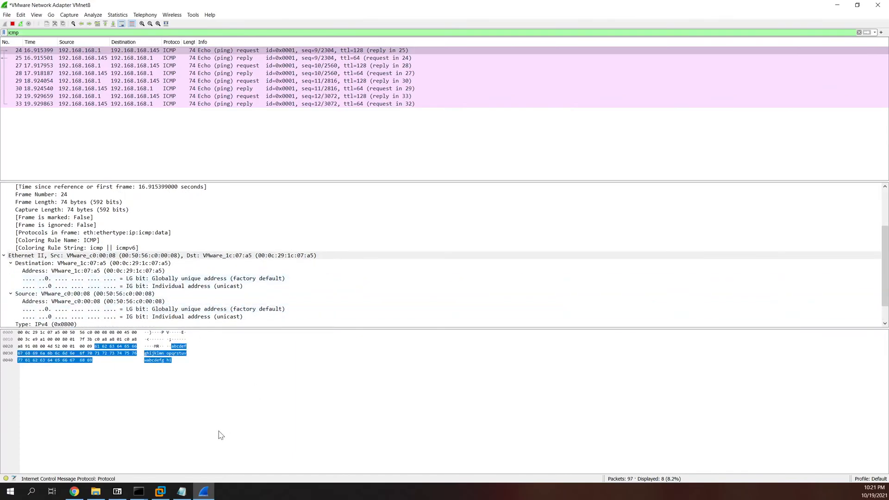
- Switch to Notepad and highlight the C0-00-08 ending of the recorded VMnet8 MAC address for comparison
click(181, 491)
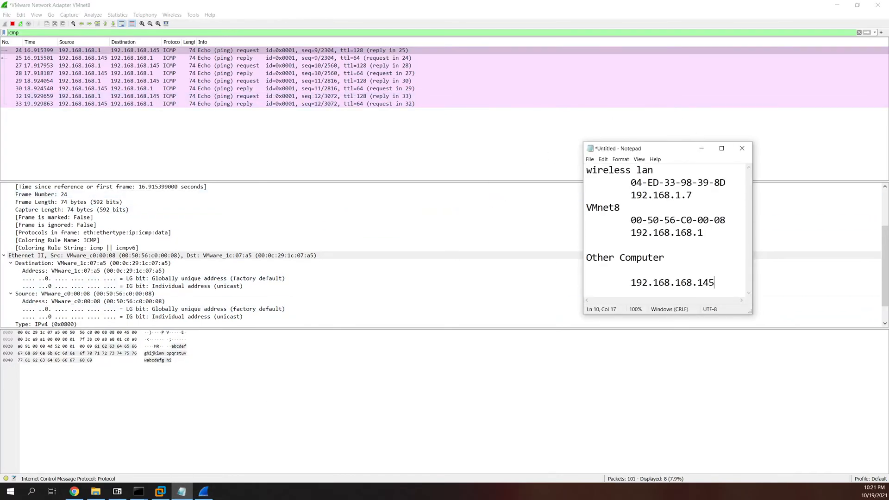
drag(597, 208, 698, 220)
click(714, 220)
key(shift+Right)
key(shift+Right)
key(shift+Right)
key(shift+Right)
key(shift+Right)
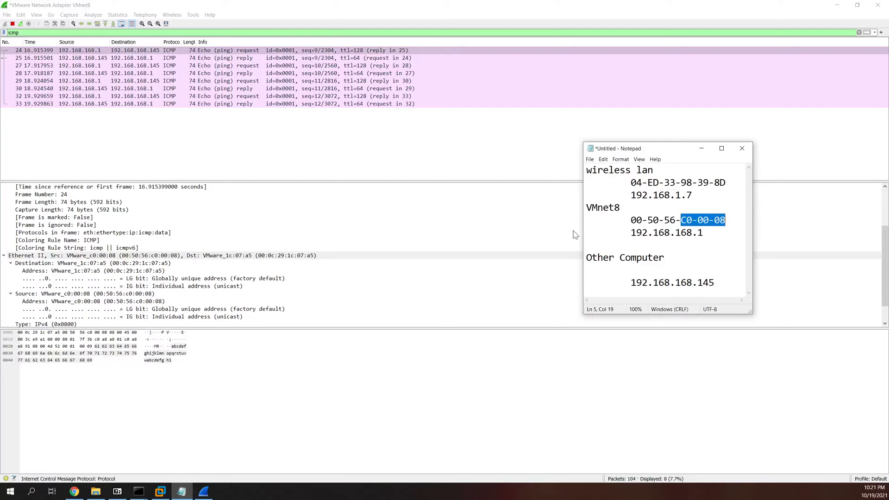
- Return to Wireshark and compare the Ethernet II destination addresses of the first echo request and its reply
click(152, 263)
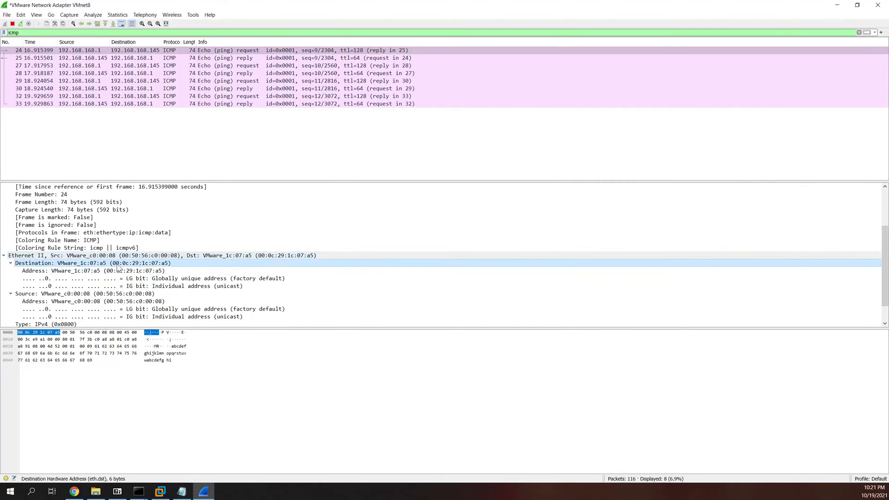
click(240, 59)
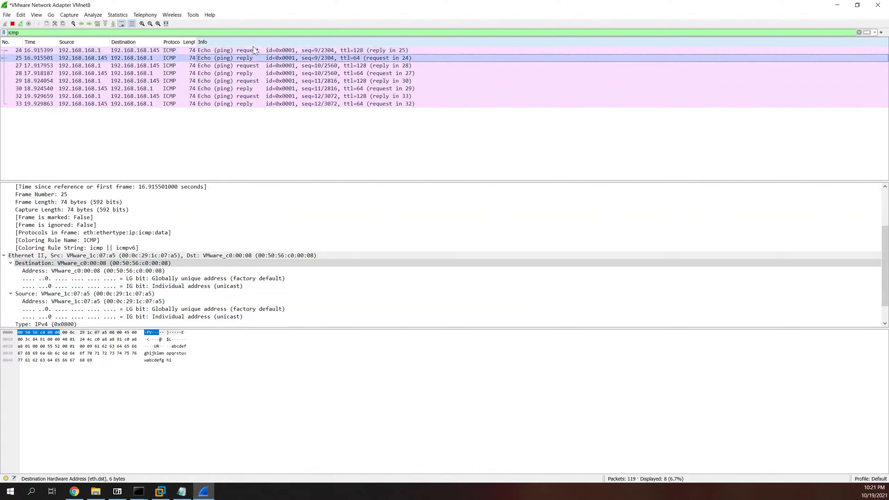
click(252, 52)
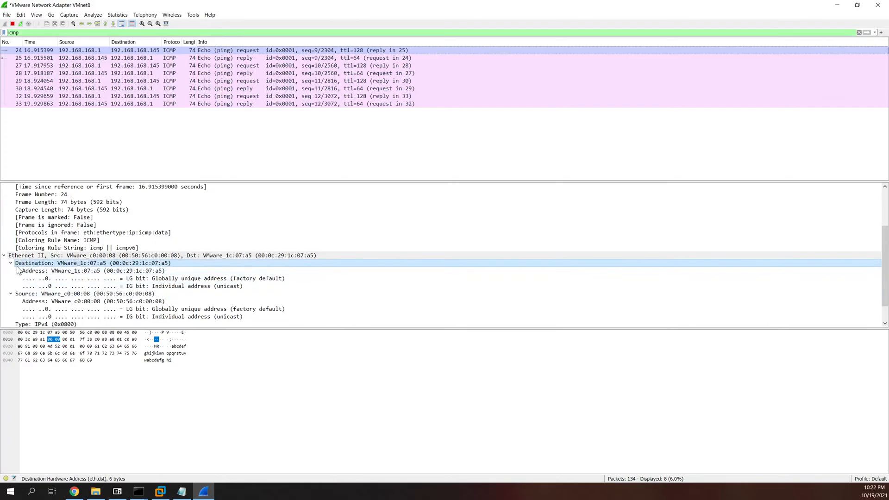
- Expand the Internet Protocol Version 4 and Internet Control Message Protocol sections of the first echo request and examine their fields
scroll(83, 254, down, 1)
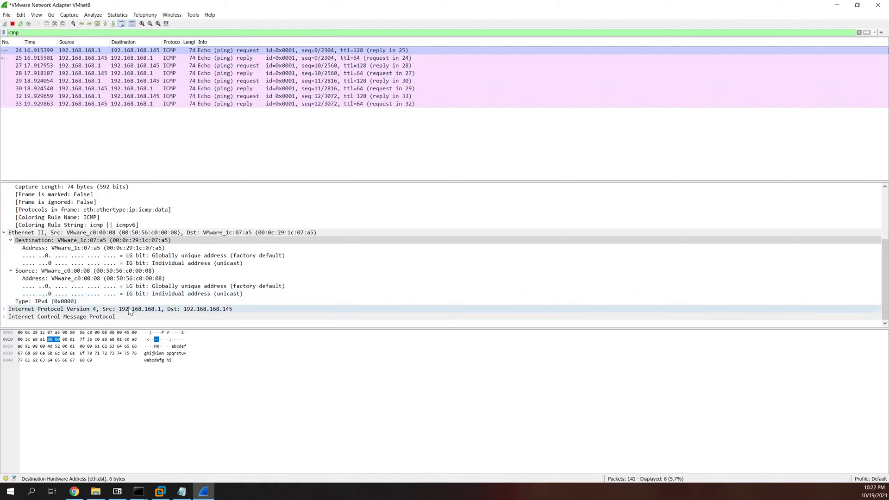
click(4, 309)
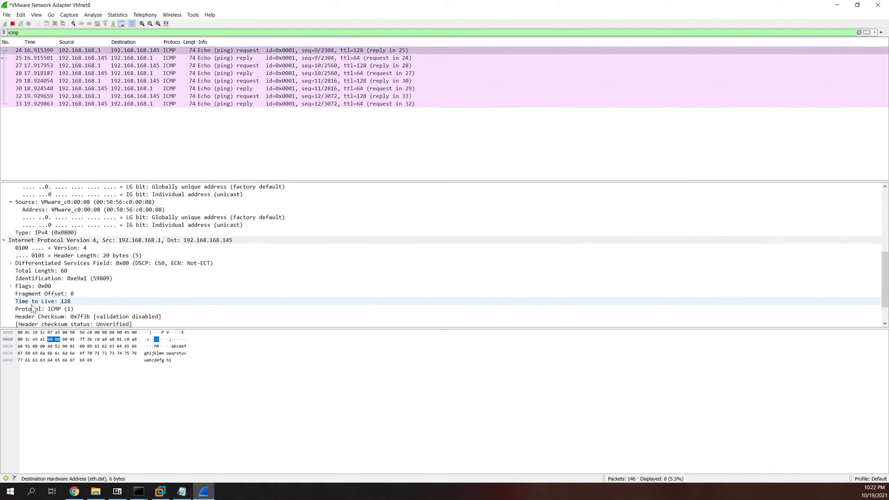
scroll(56, 301, down, 2)
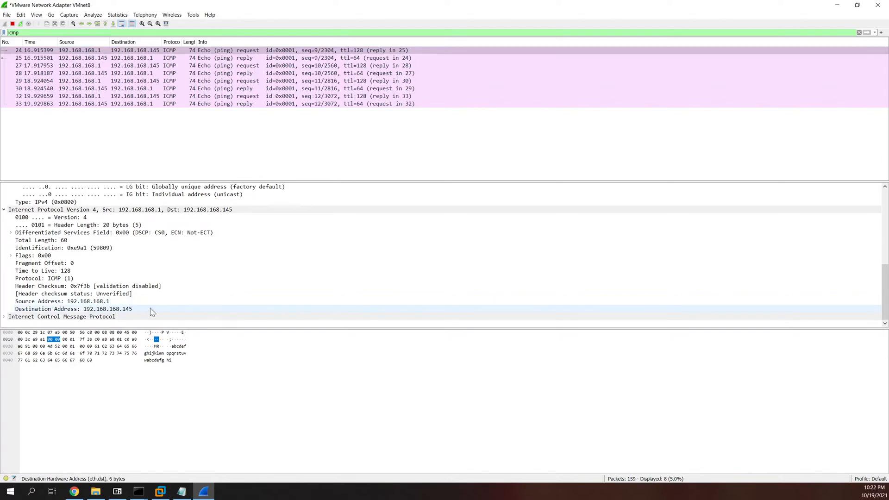
click(10, 319)
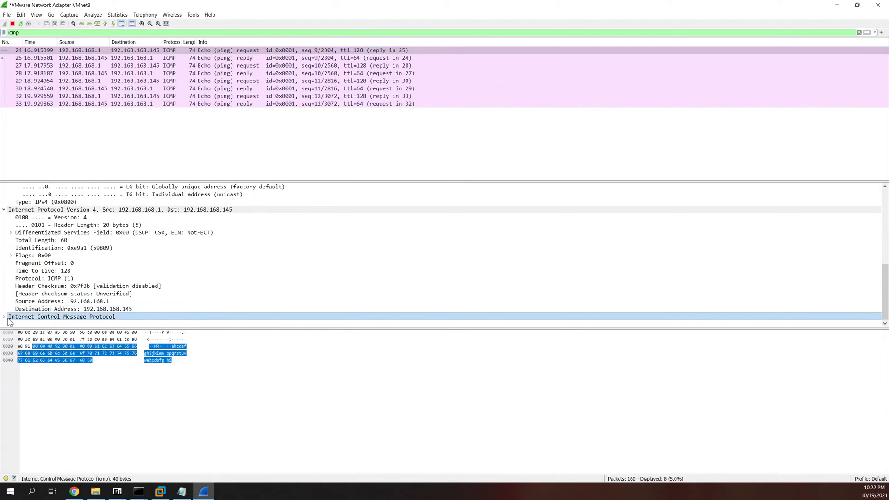
click(5, 319)
scroll(79, 292, down, 3)
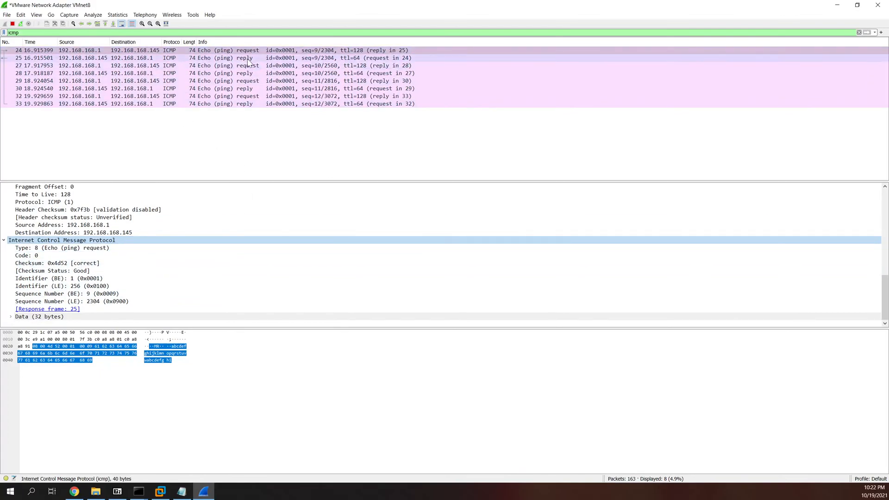
- Select the first echo reply and examine its ICMP, IP and Ethernet II source and destination details
click(267, 60)
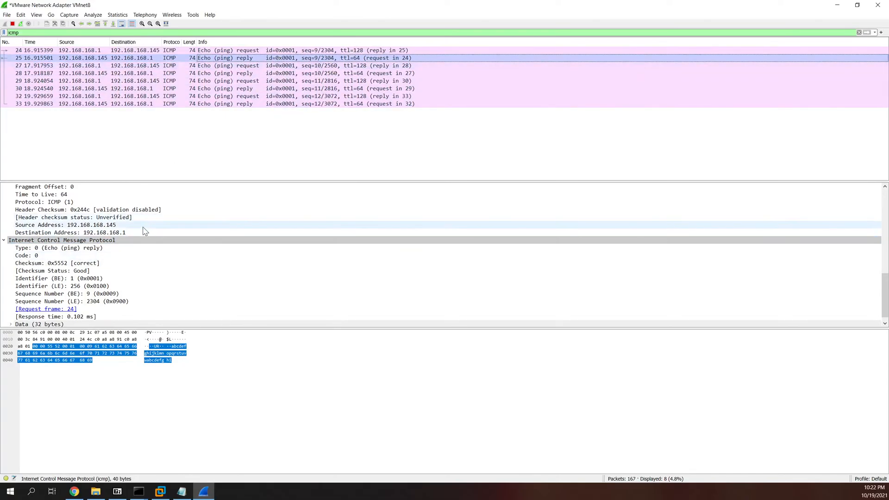
scroll(145, 231, up, 9)
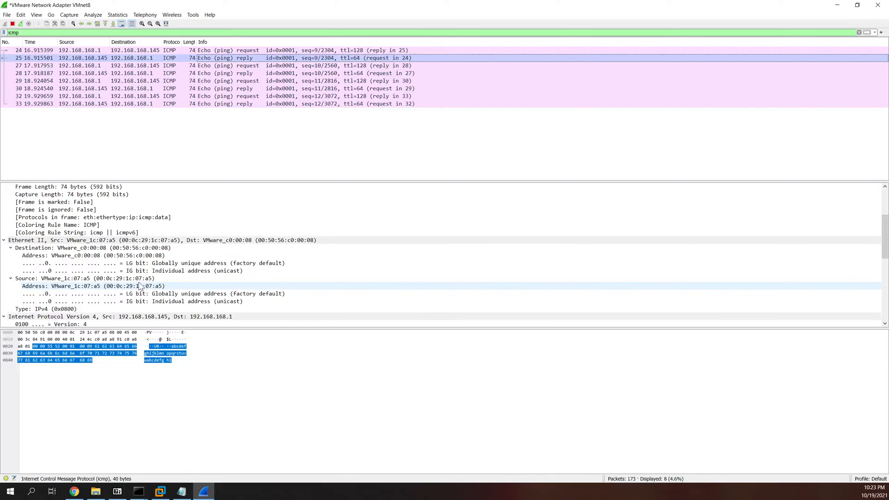
click(112, 248)
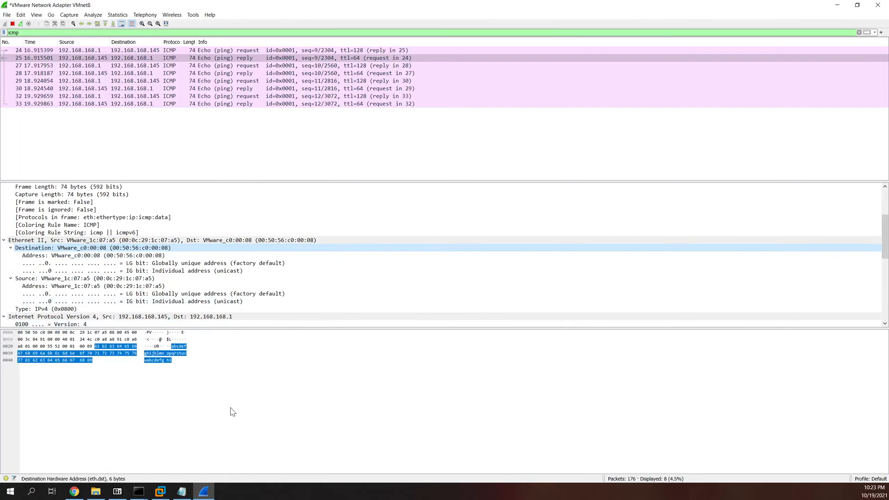
- Switch to the LinuxMint virtual machine, run ifconfig in its terminal, and highlight the 1c:07:a5 ending of the ens33 MAC address
click(167, 495)
click(390, 237)
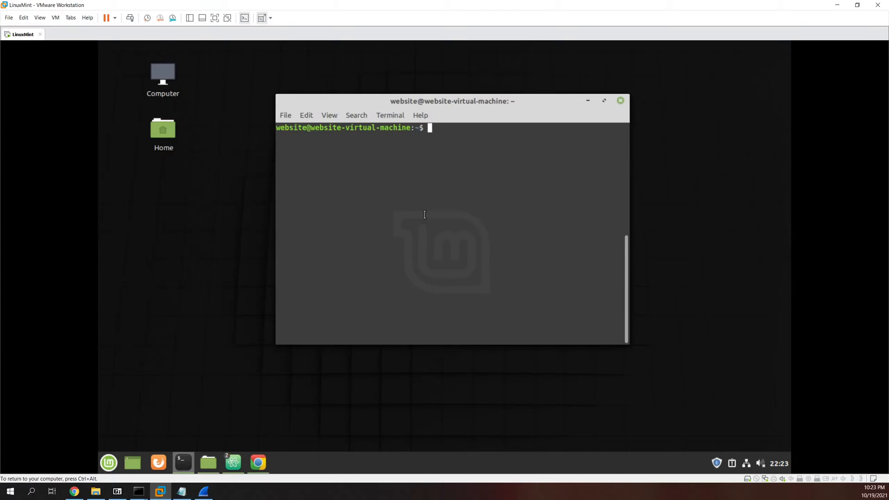
text(ifconfig)
key(Return)
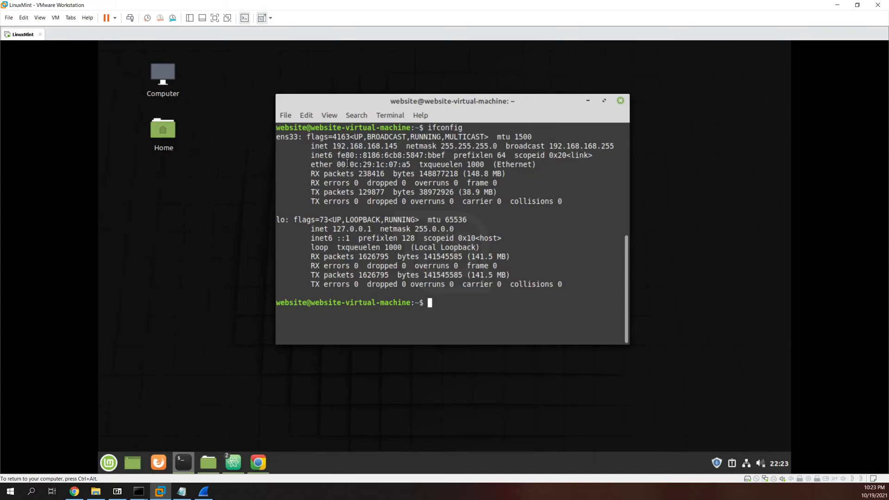
drag(377, 165, 413, 164)
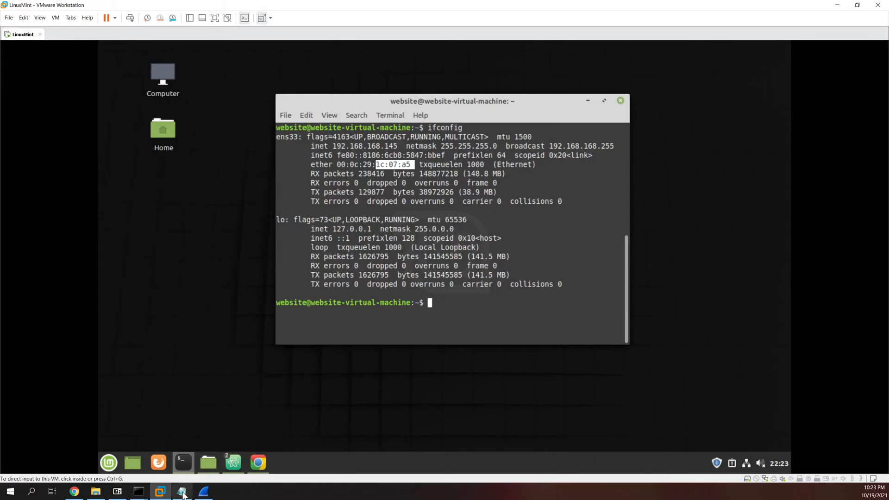
- Return to Wireshark, filter the VMnet8 packets by arp, and collapse the Frame section of the selected ARP reply
click(204, 492)
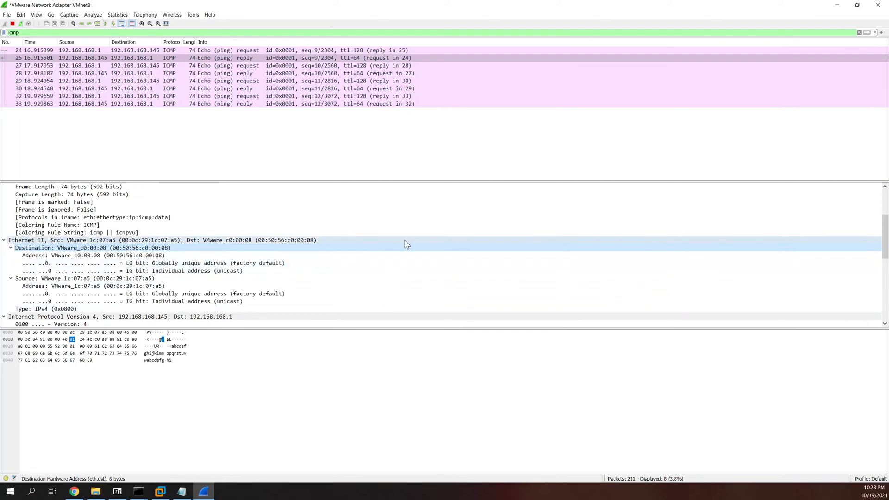
click(19, 33)
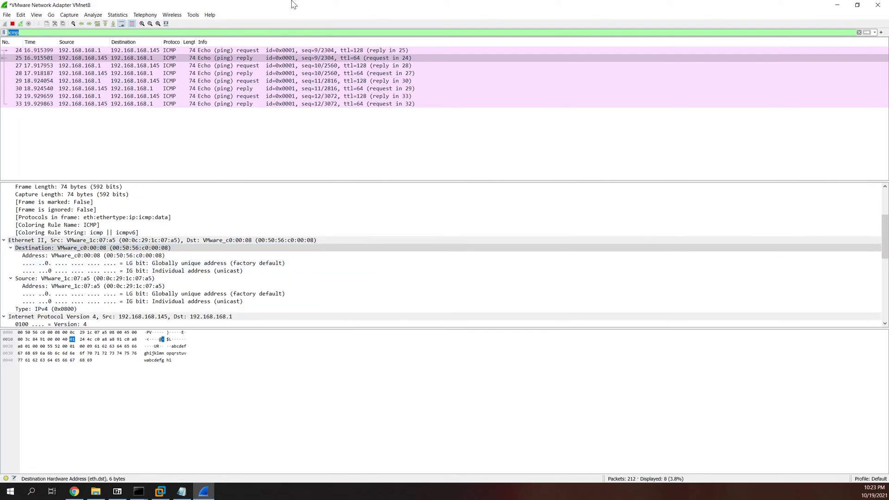
text(arp)
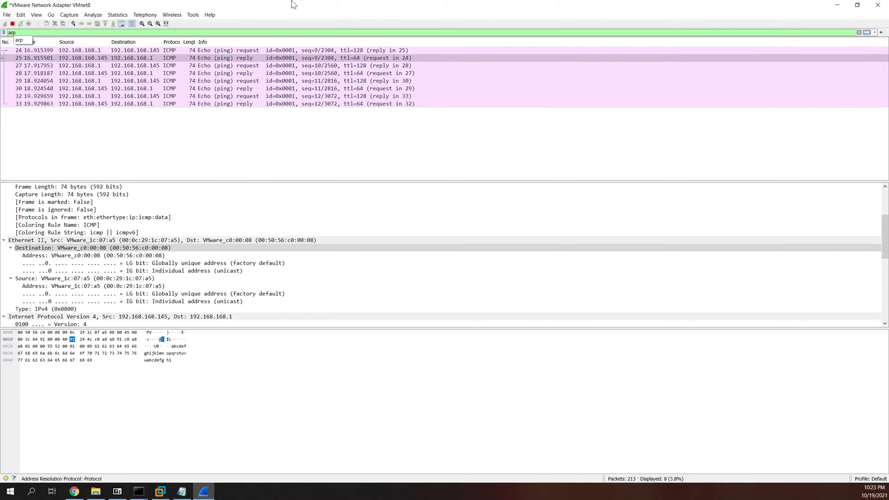
key(Return)
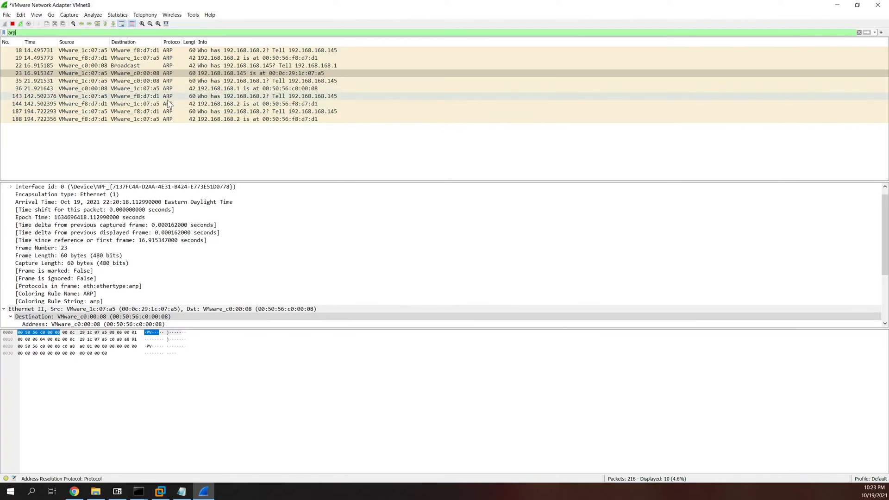
scroll(69, 243, up, 1)
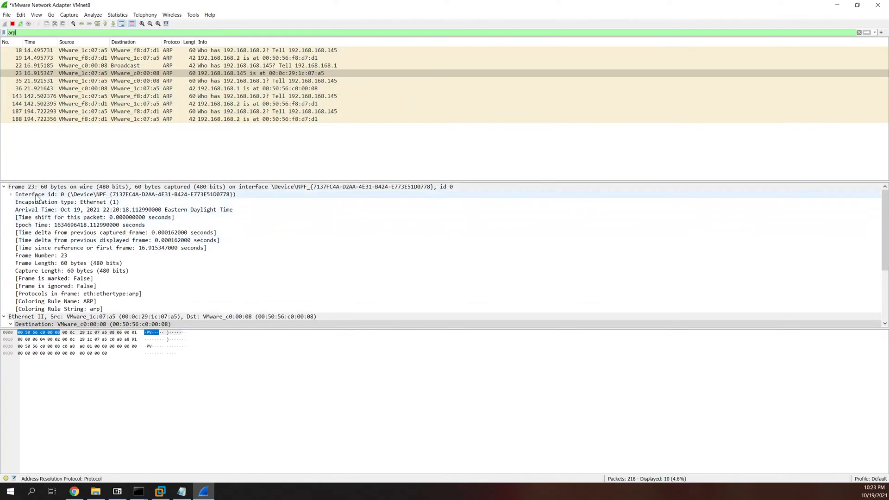
click(4, 187)
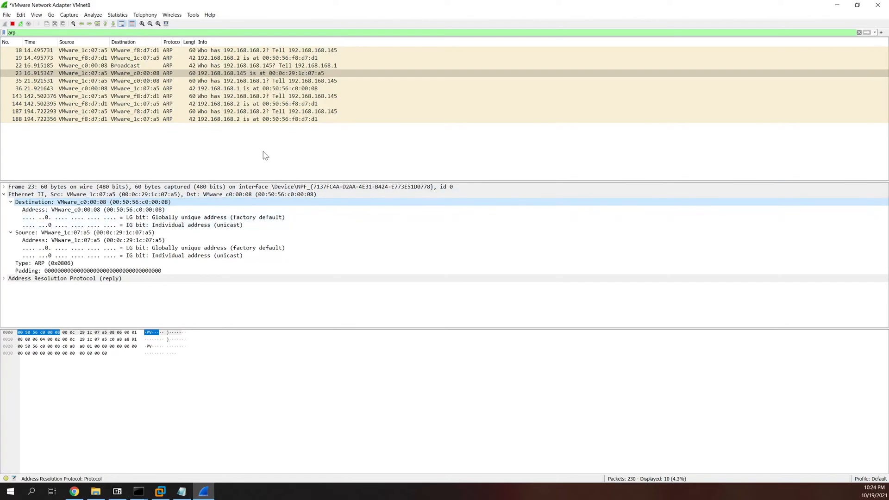
- Compare the Ethernet II addresses of the broadcast ARP request for 192.168.168.145 with those of its reply
click(286, 67)
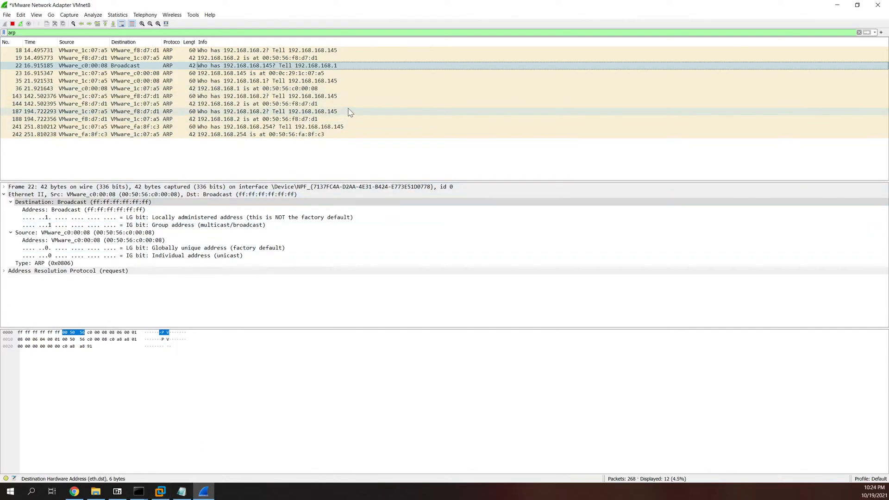
click(324, 74)
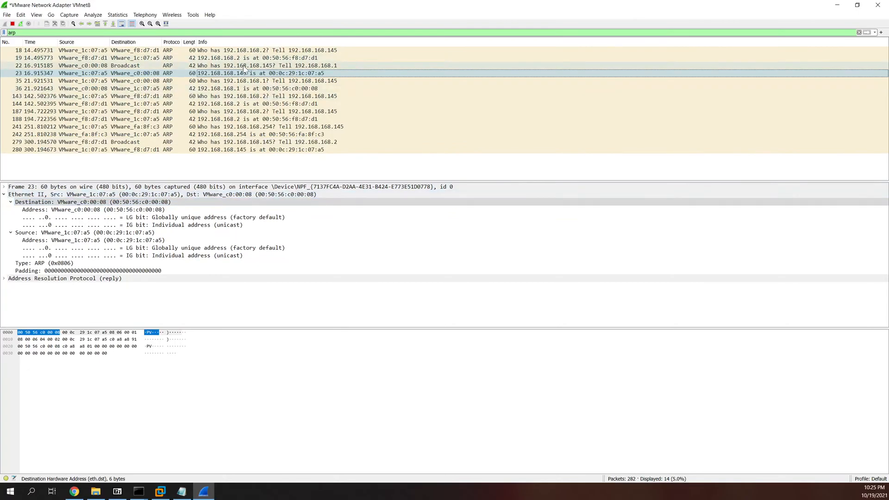
click(261, 66)
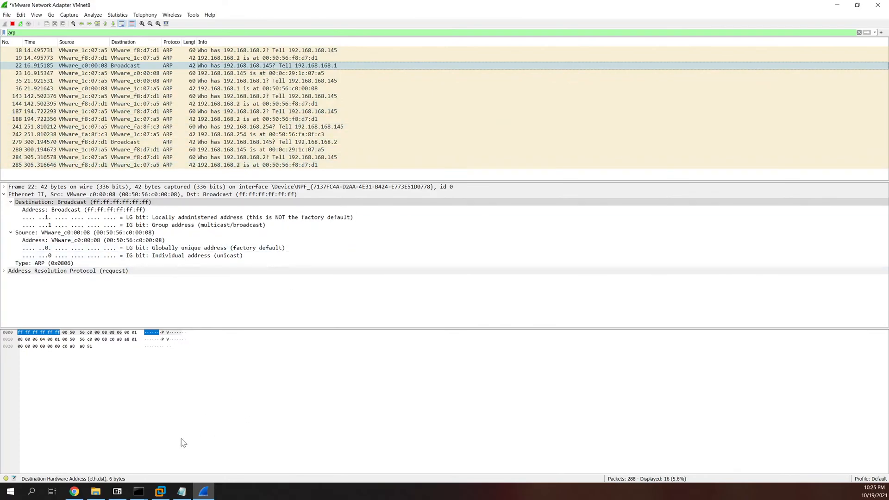
- Switch to the Command Prompt and list the ARP table with arp -a to check the 192.168.168.1 interface entries
click(138, 491)
click(100, 453)
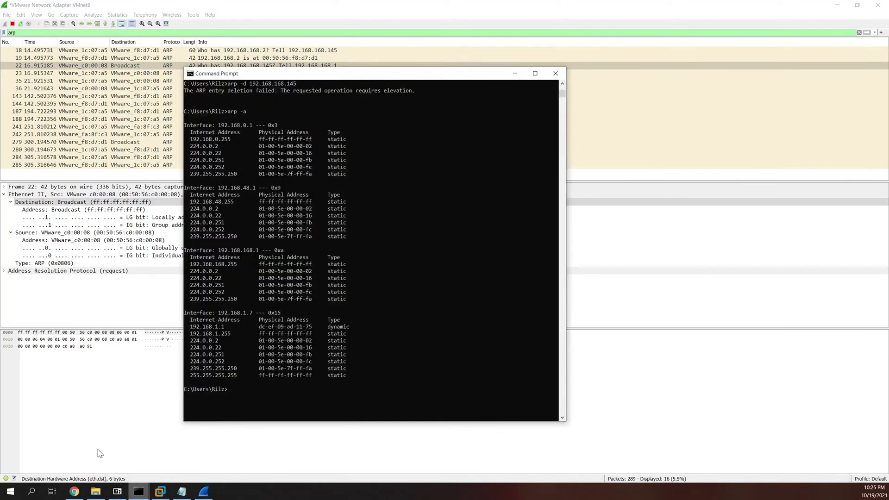
key(Up)
key(BackSpace)
key(BackSpace)
key(BackSpace)
key(Return)
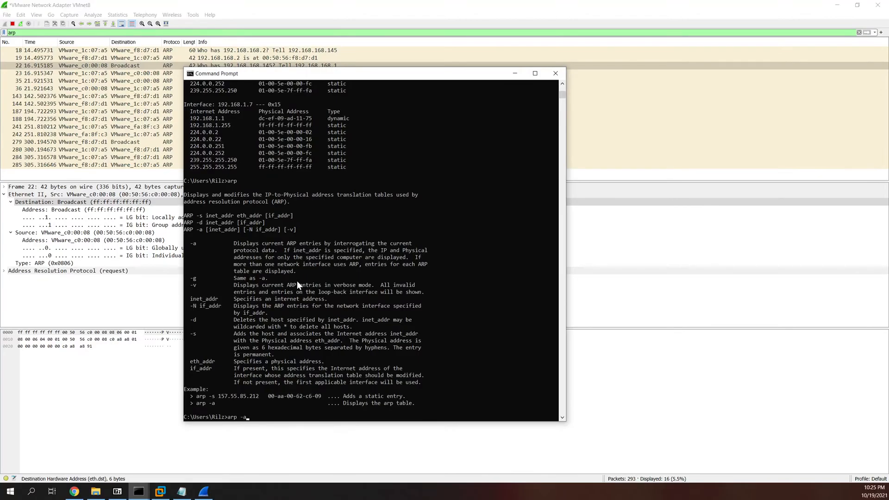
text(arp -a)
key(Return)
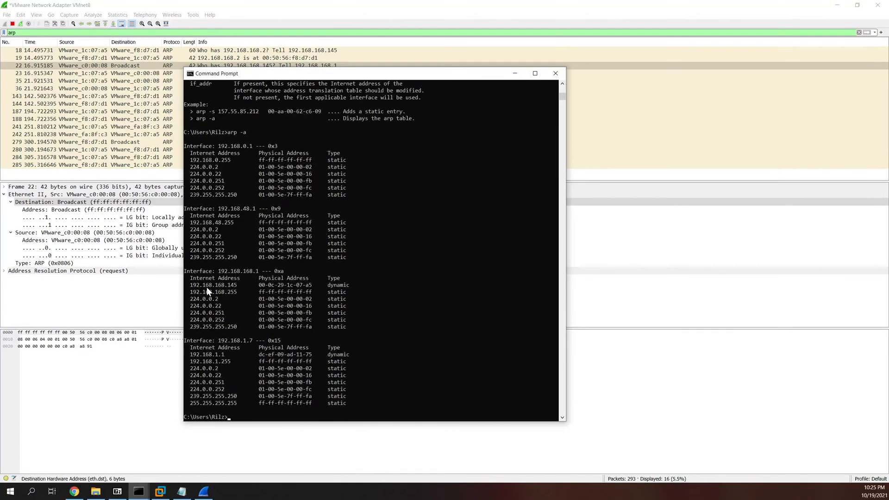
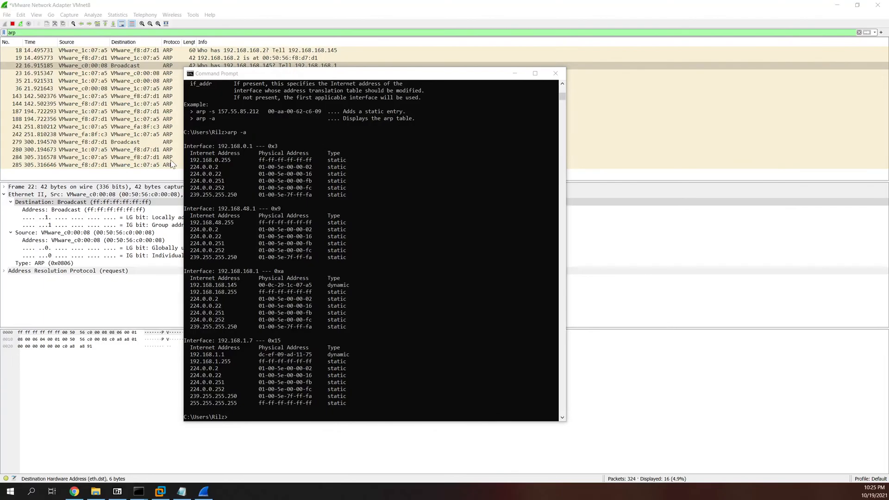
- Return to Wireshark and change the display filter to icmp
click(33, 32)
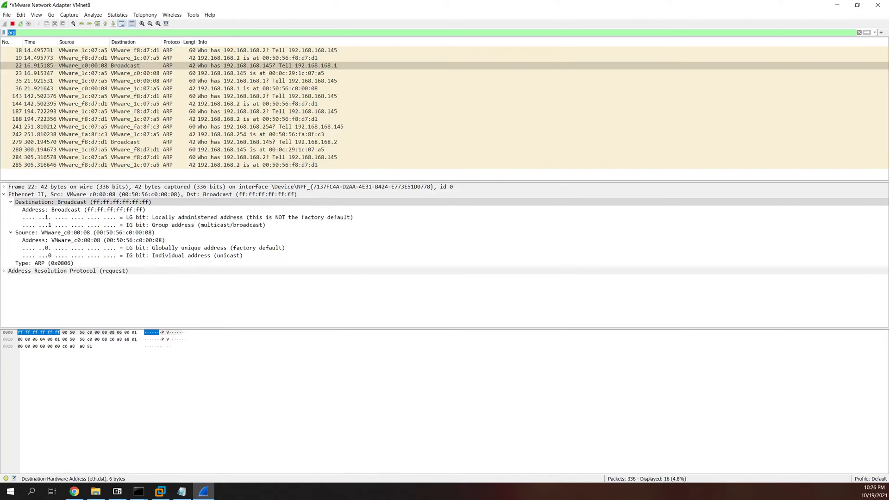
key(BackSpace)
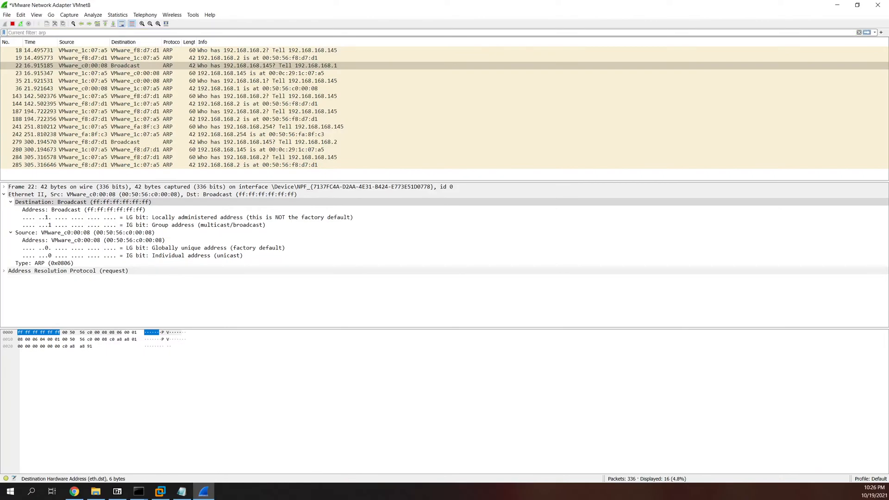
text(icmp)
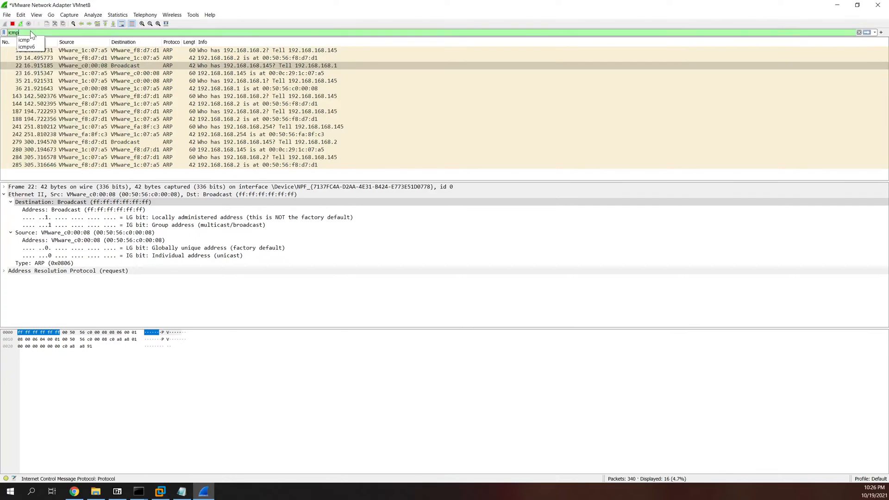
key(Return)
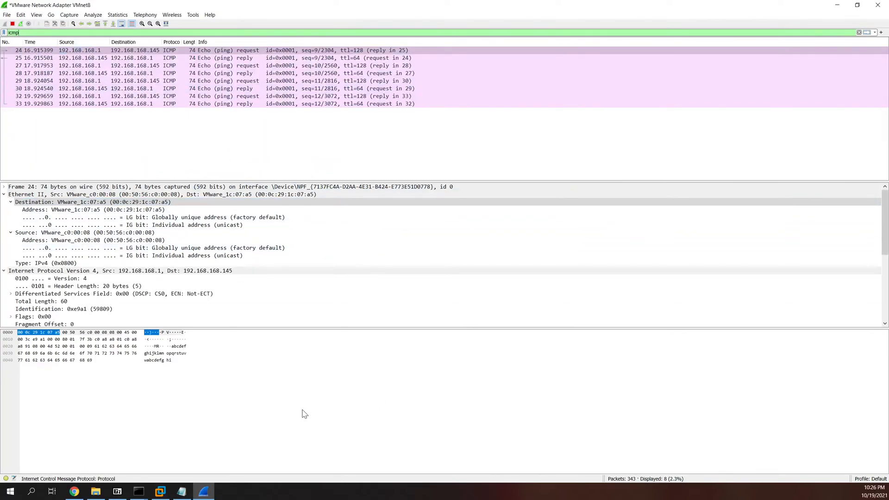
- Check the file-saving options for the echo packets and stop the running VMnet8 capture
click(8, 15)
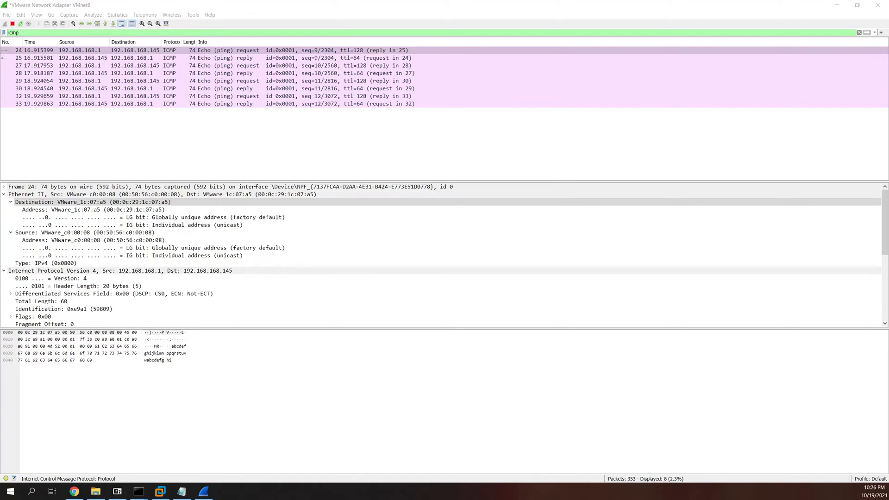
click(8, 15)
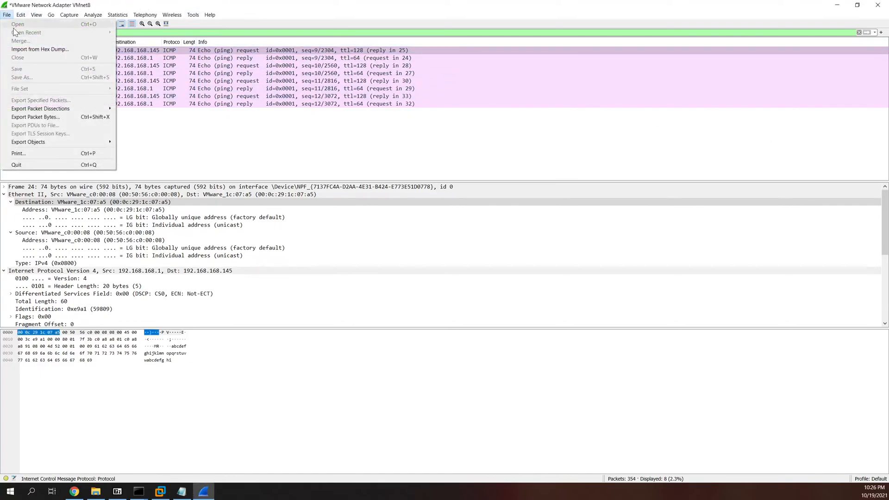
click(182, 137)
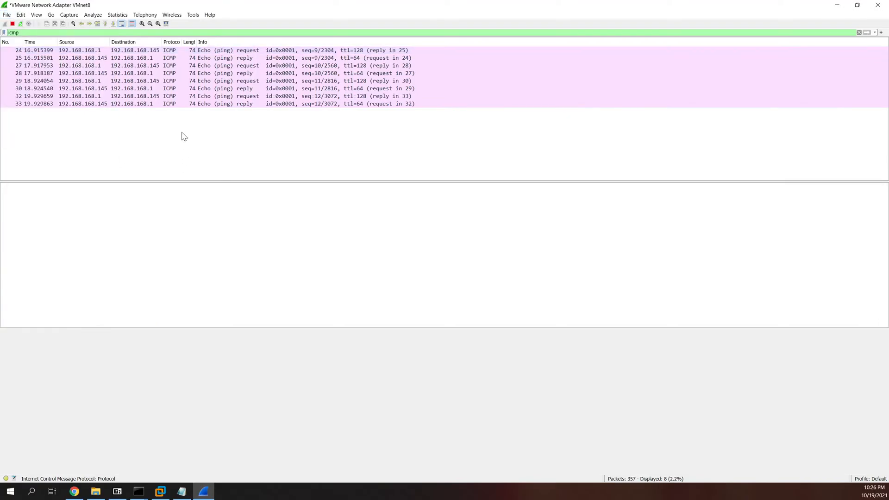
click(144, 51)
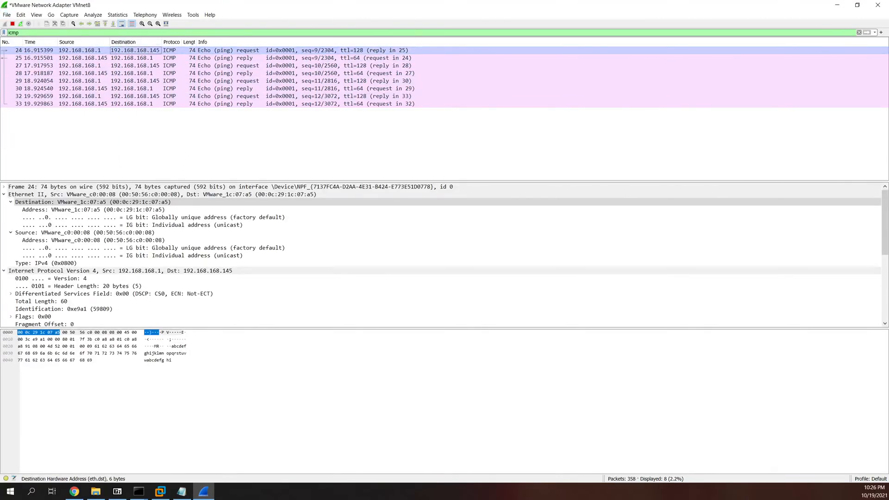
click(8, 17)
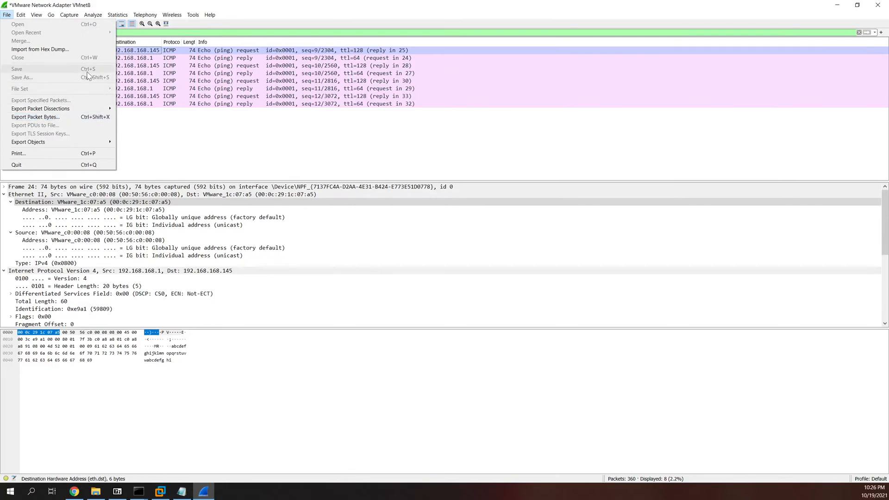
click(8, 15)
click(13, 23)
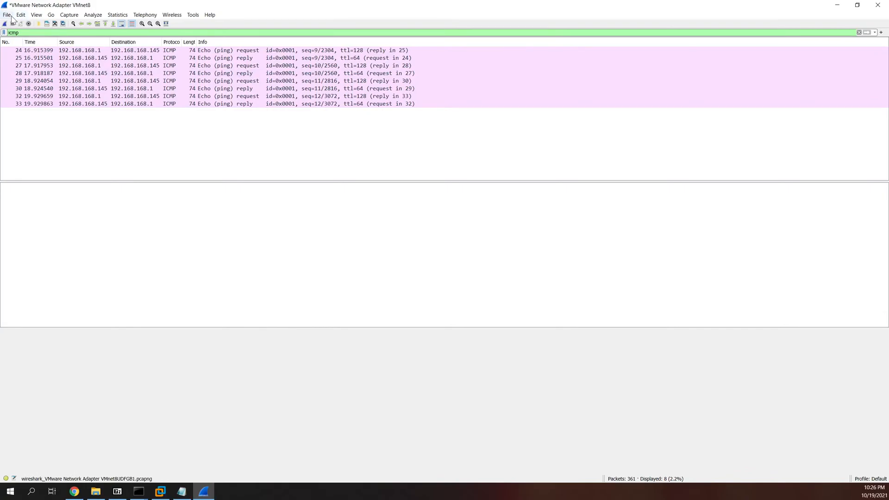
- Open the Save Capture File As dialog for the stopped capture and cancel it without saving
click(7, 14)
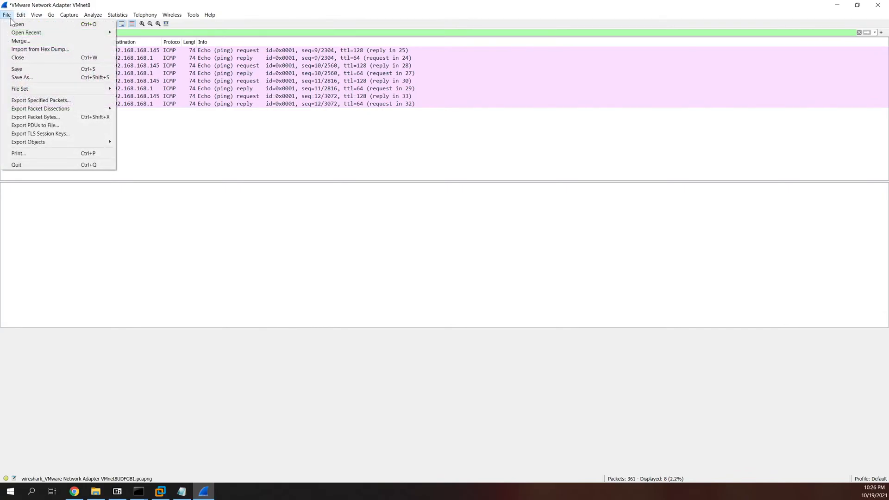
click(23, 77)
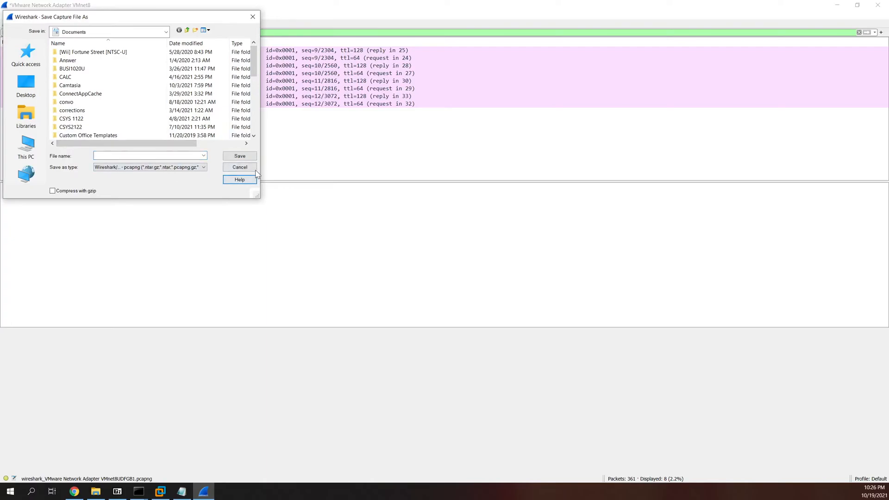
click(243, 167)
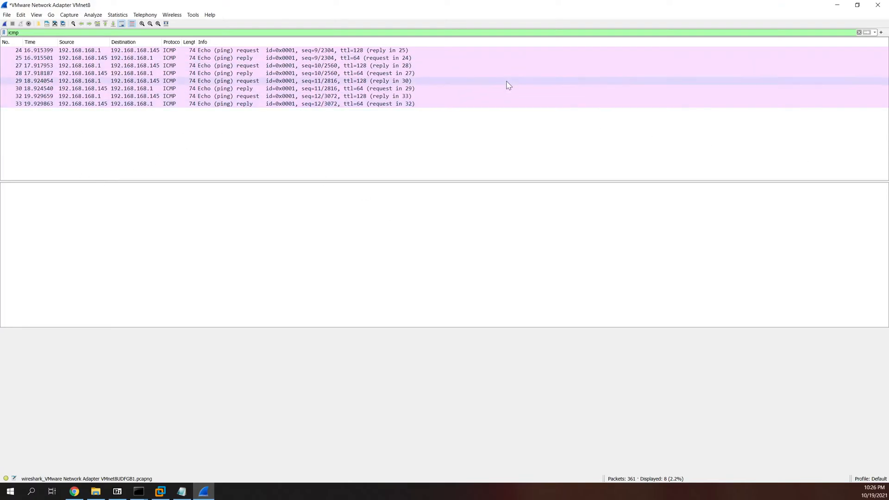
- Start a new VMnet8 capture, continuing without saving the captured packets
click(4, 23)
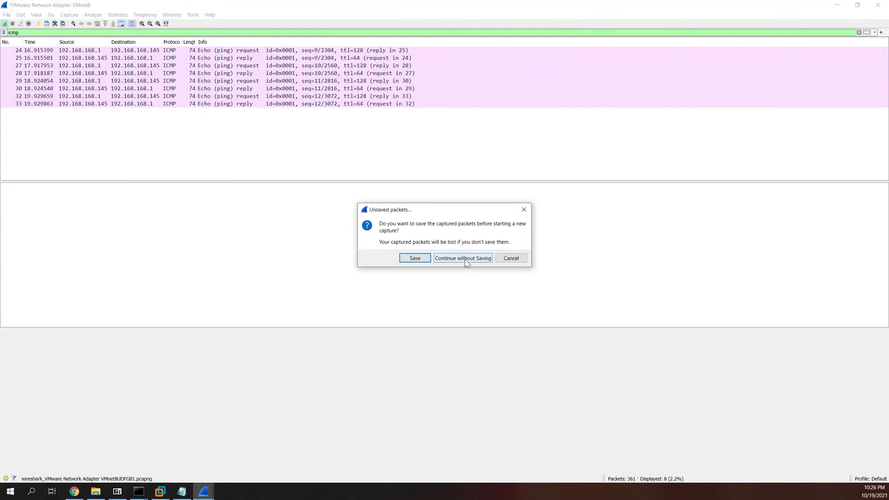
click(488, 262)
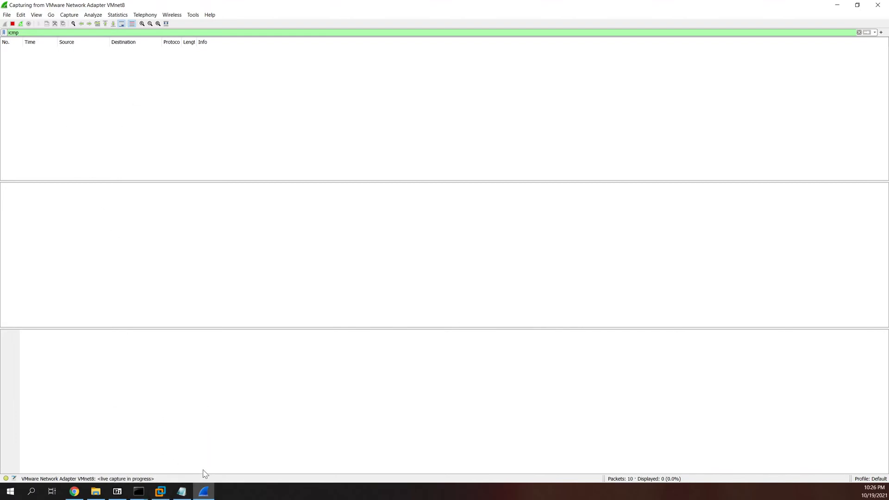
- Switch to the LinuxMint virtual machine and restore its VMware window to a smaller size over Wireshark
mouse_move(159, 492)
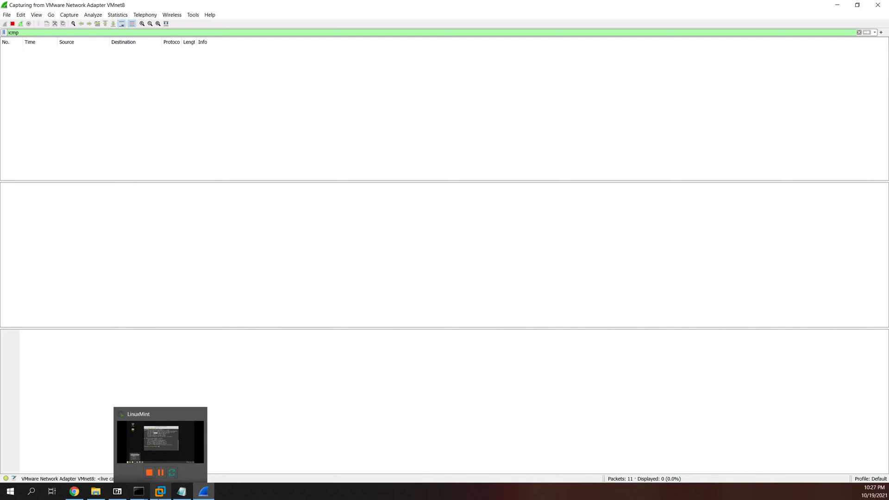
click(160, 441)
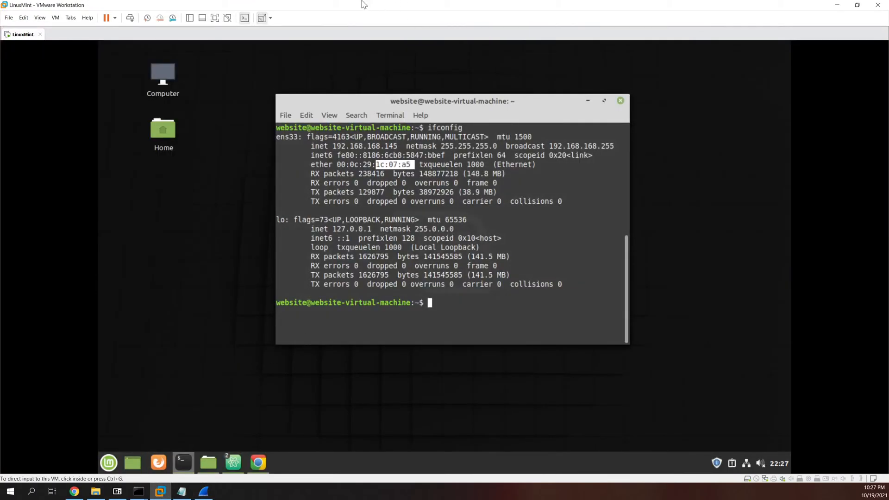
drag(347, 8, 293, 79)
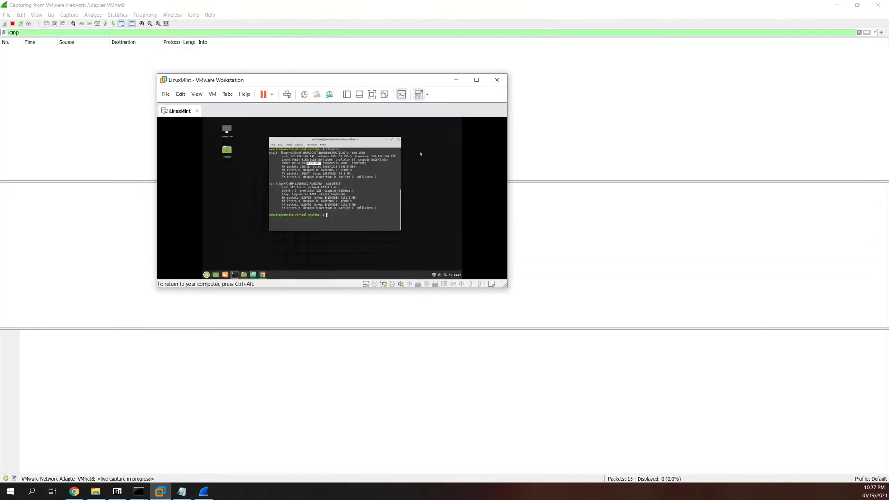
- Stop the running VMnet8 capture and start a new one, continuing without saving the captured packets
click(20, 24)
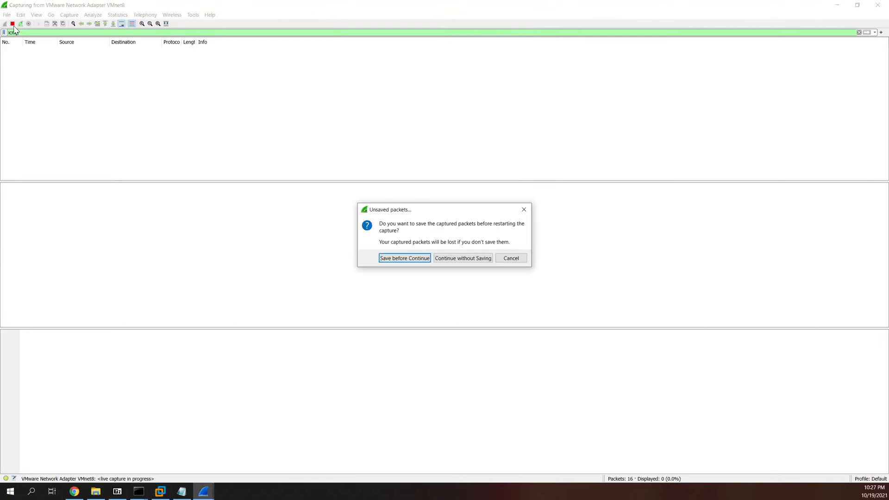
click(503, 259)
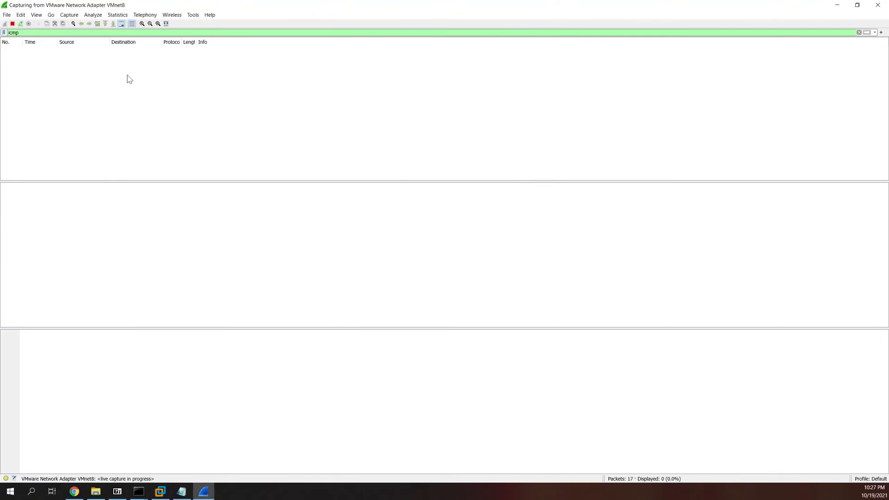
click(12, 23)
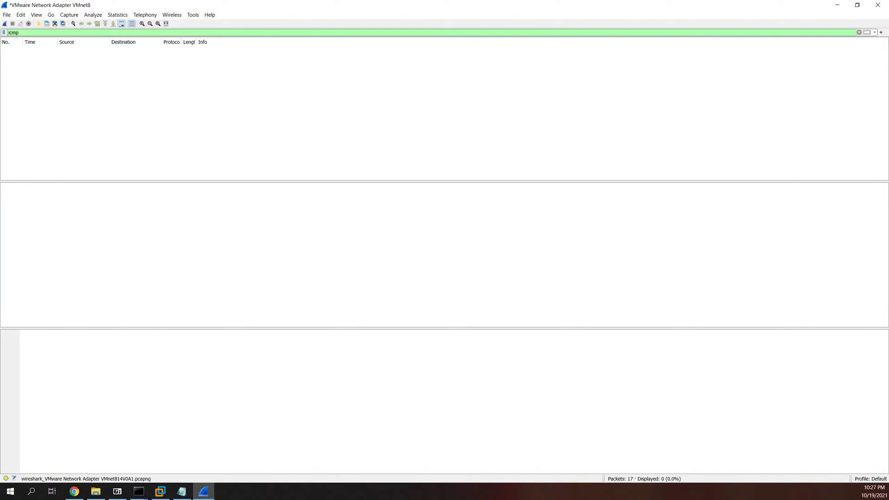
click(4, 24)
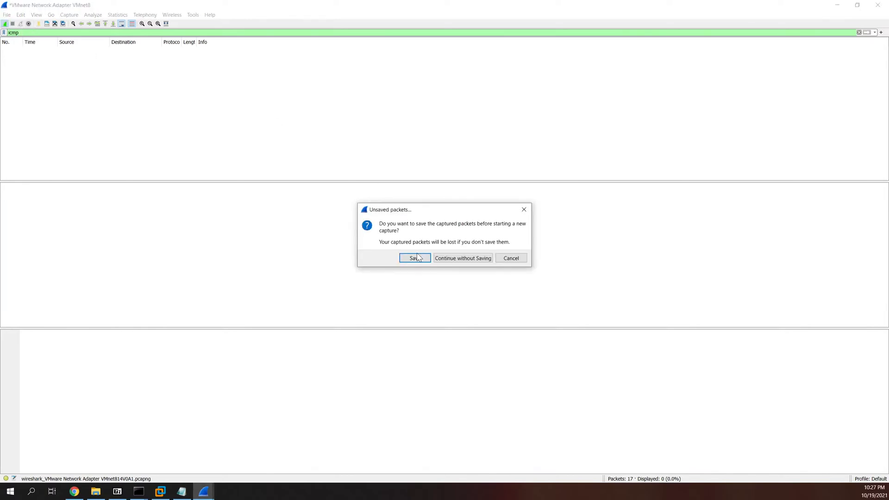
click(461, 266)
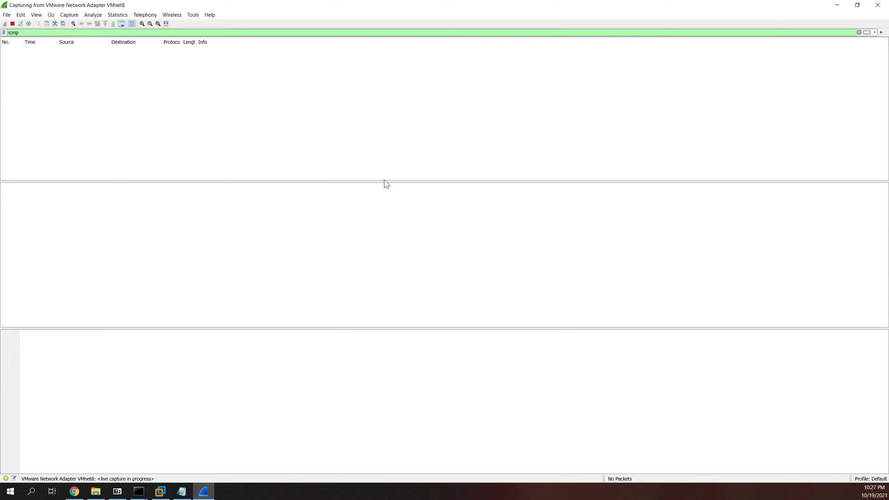
- Stop and start the VMnet8 capture once more, discarding the unsaved packets
click(13, 24)
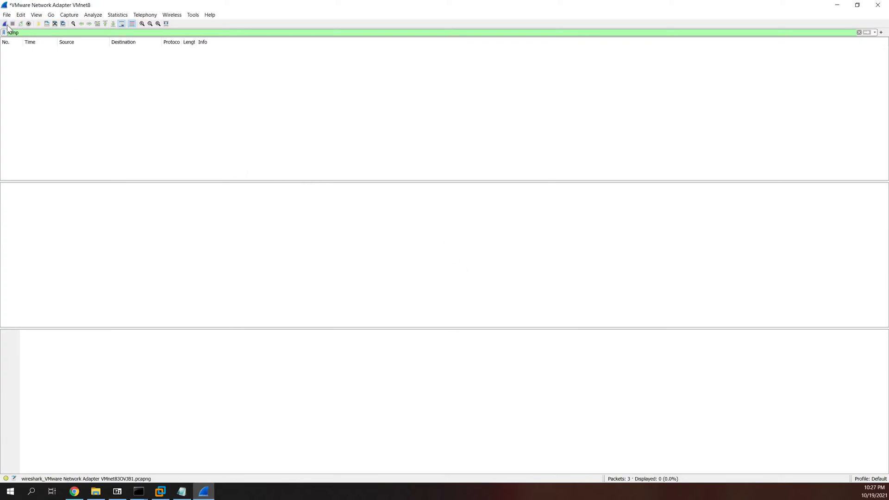
click(6, 15)
click(293, 100)
click(6, 24)
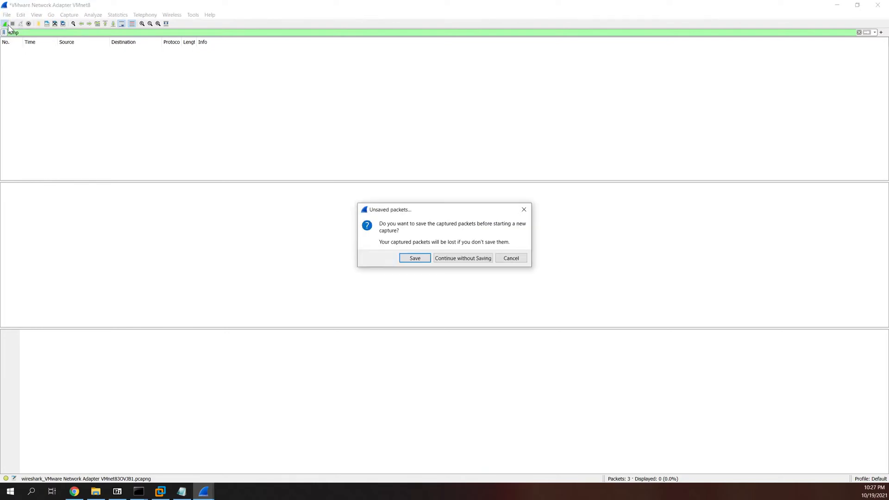
click(478, 259)
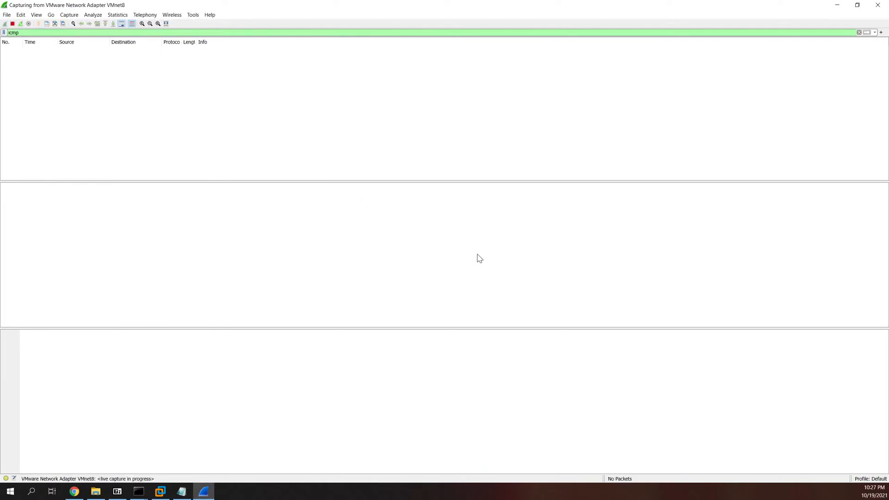
- Stop the live VMnet8 capture so that the capture options become available
click(34, 18)
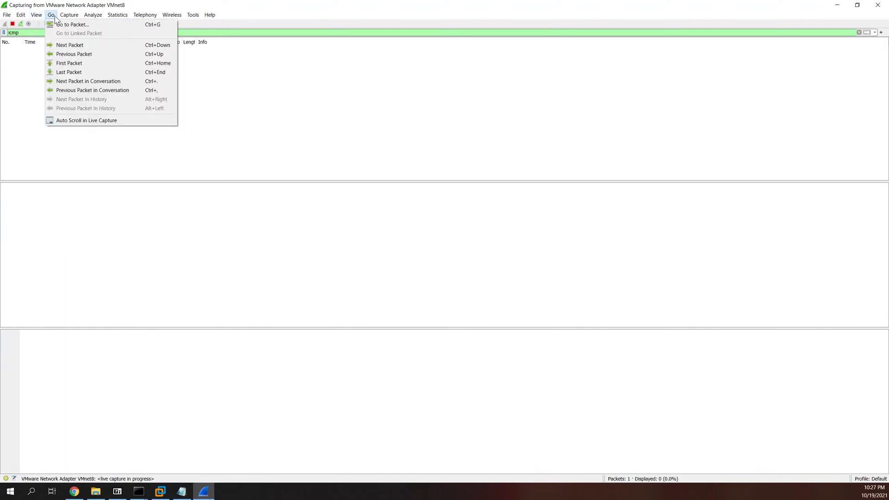
click(69, 15)
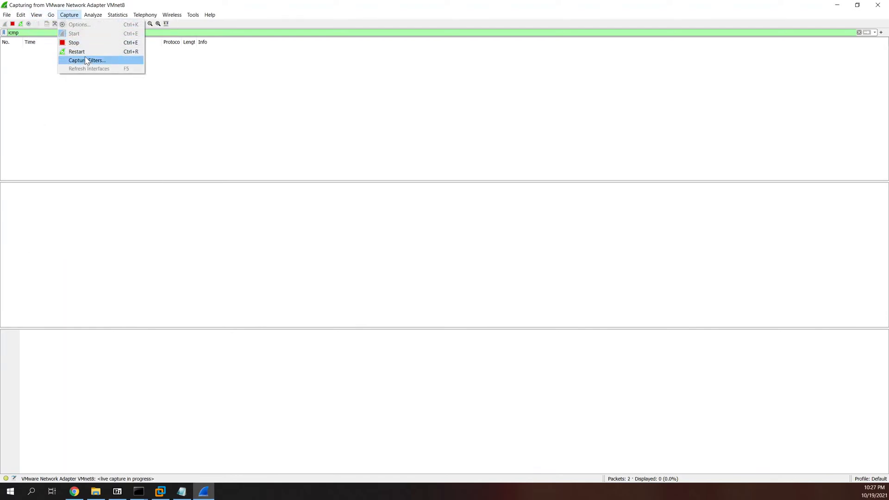
click(73, 42)
click(70, 15)
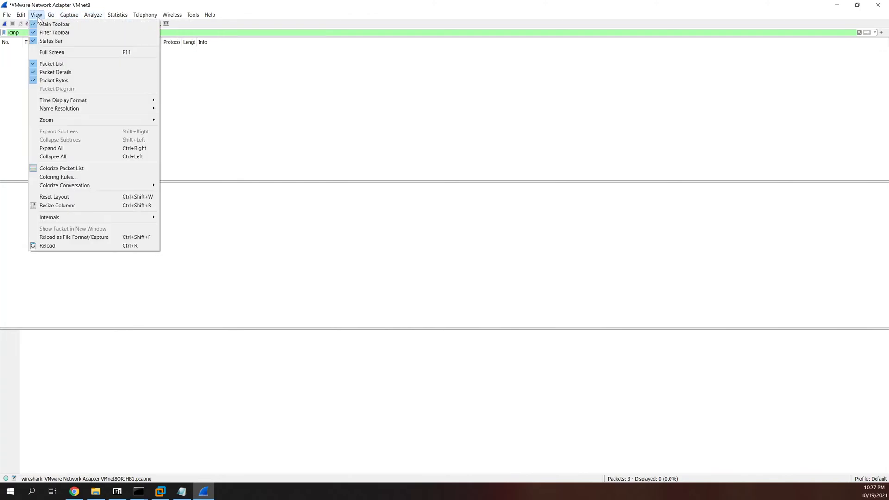
click(5, 83)
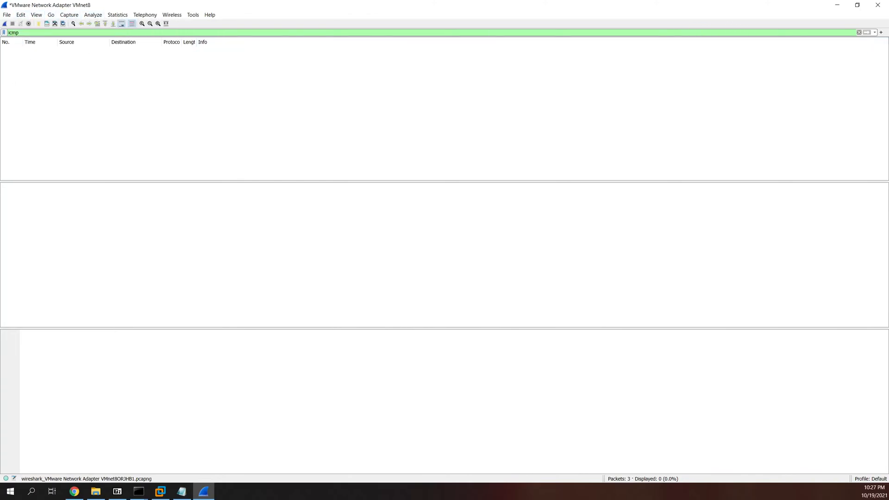
- Clear the icmp display filter and review the interfaces in Capture Options without starting a capture
click(858, 32)
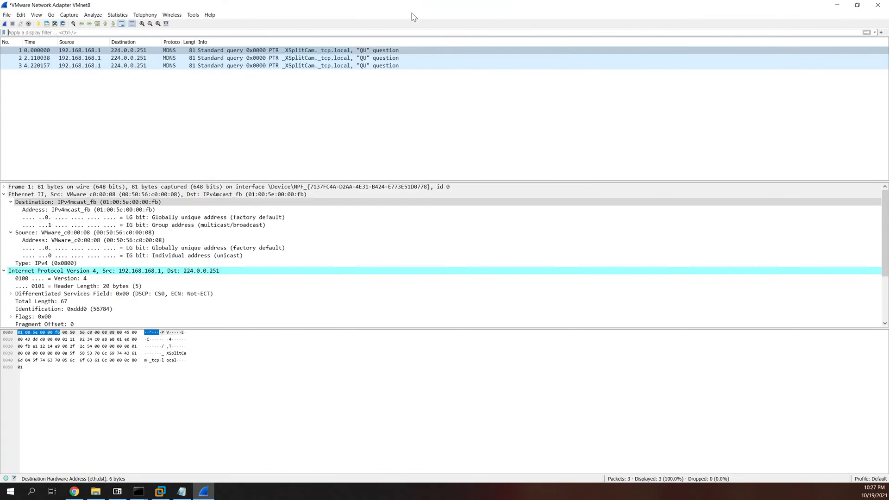
click(29, 24)
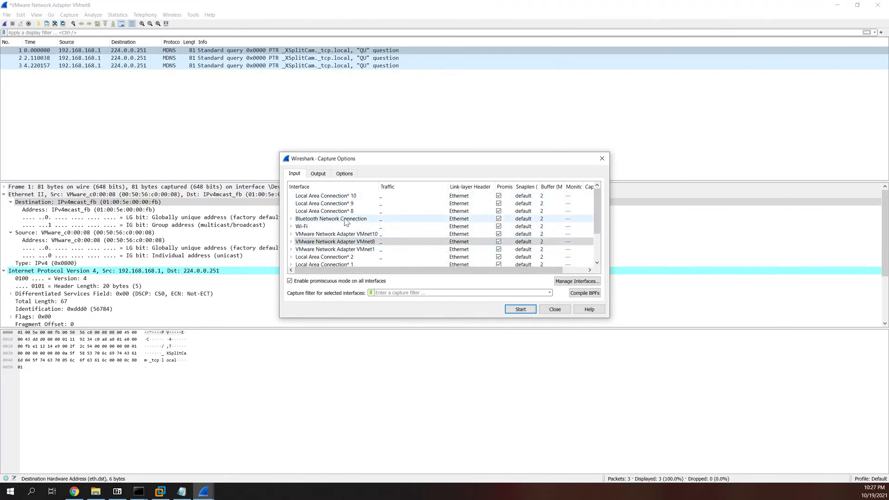
scroll(369, 255, down, 2)
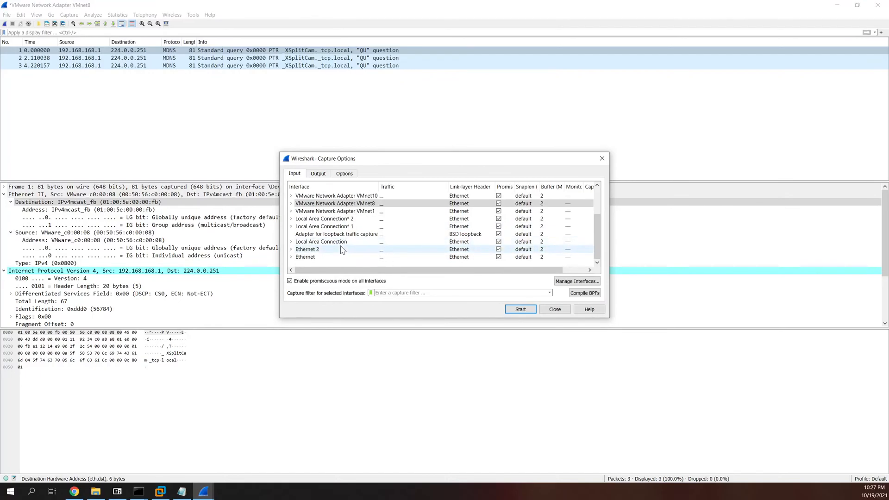
scroll(334, 232, up, 2)
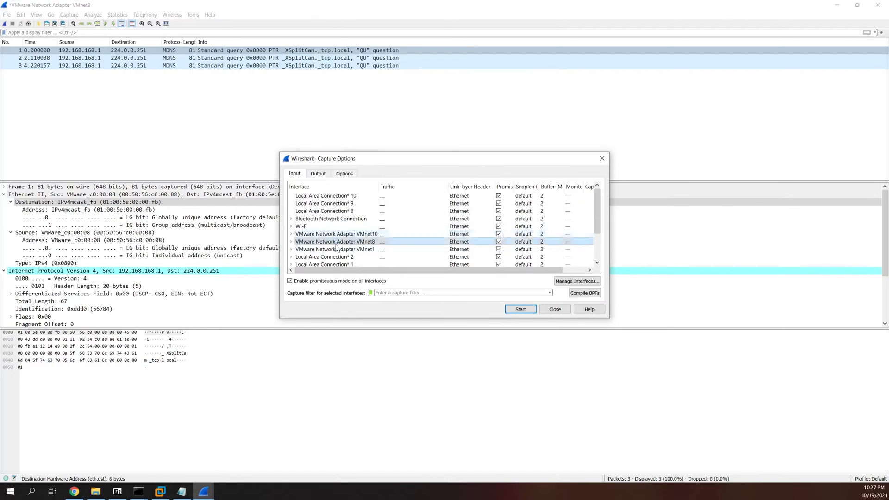
click(554, 309)
- Apply icmp as the display filter
text(icmp)
key(Return)
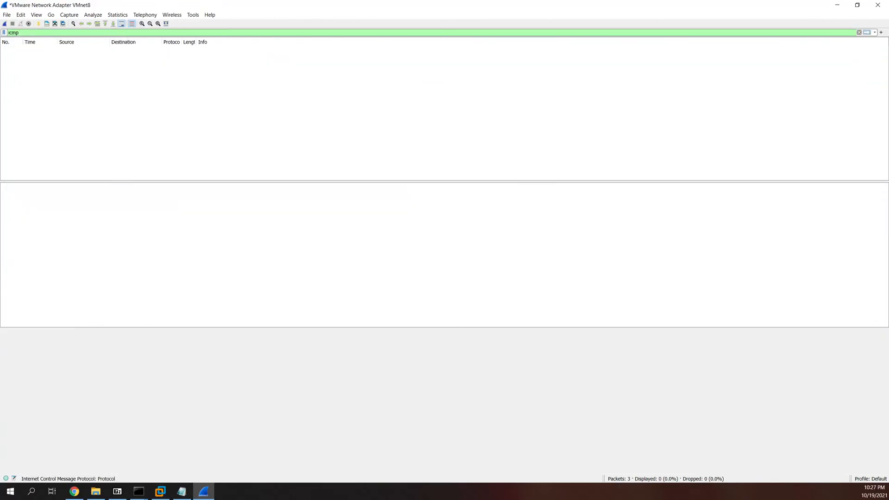
- Review the predefined capture filters and their expressions, closing the list without changes
click(61, 16)
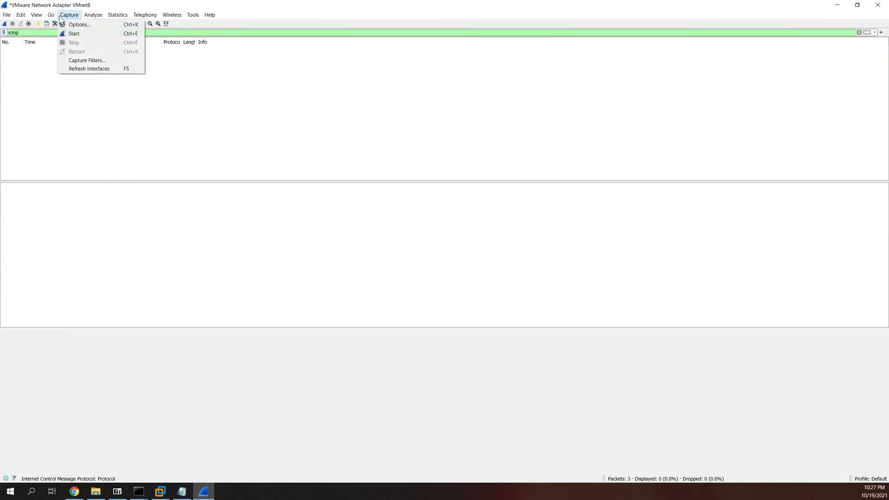
click(87, 60)
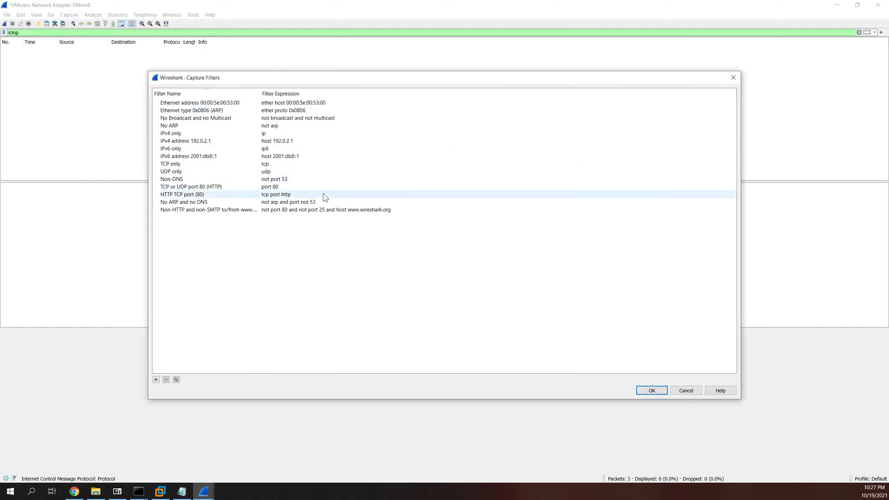
click(686, 390)
click(69, 15)
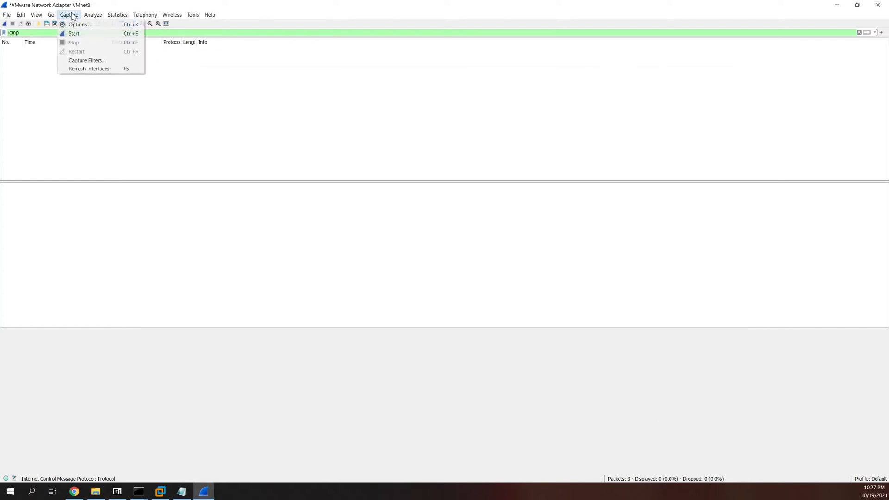
click(87, 60)
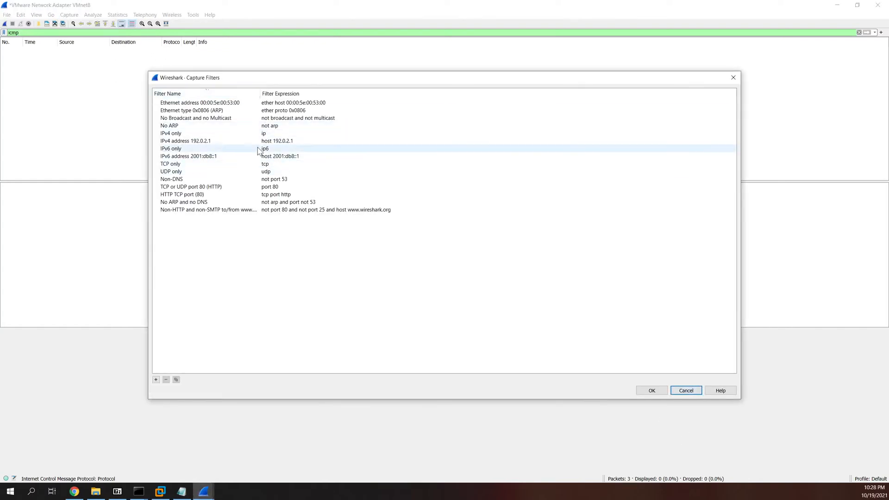
click(694, 393)
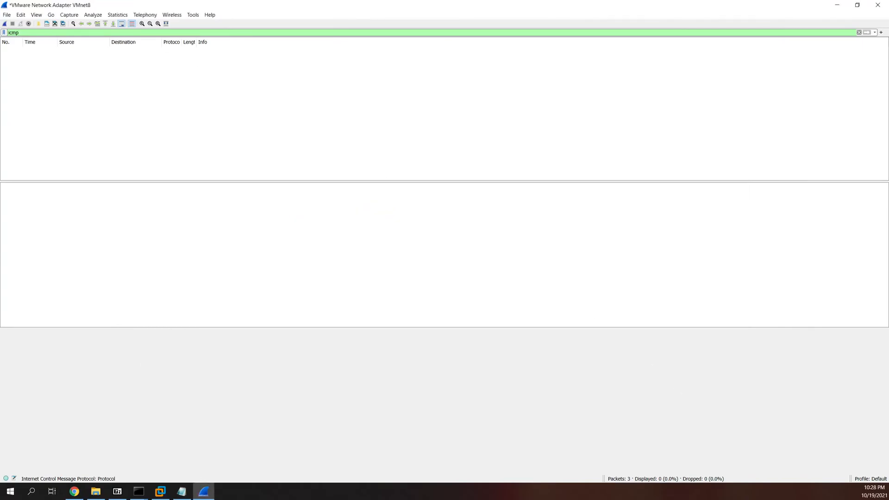
- Choose Wi-Fi as the interface in Capture Options and start capturing, continuing without saving the VMnet8 packets
click(69, 15)
mouse_move(19, 17)
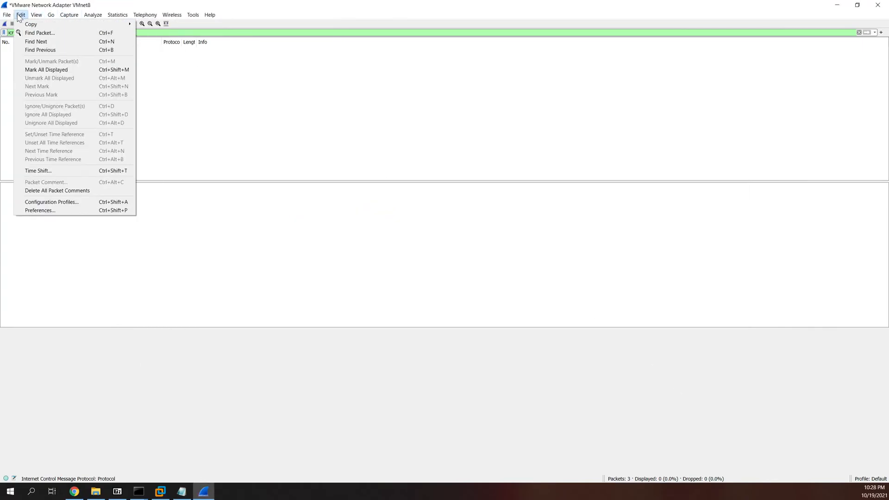
mouse_move(87, 17)
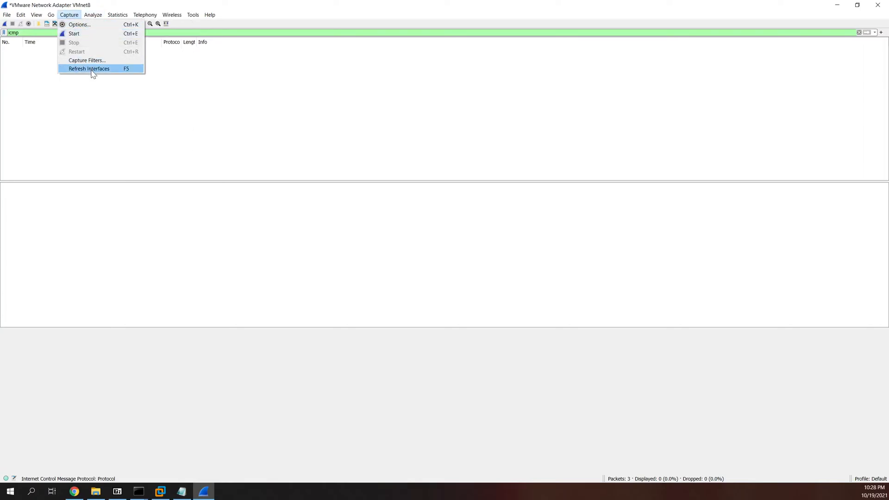
click(79, 25)
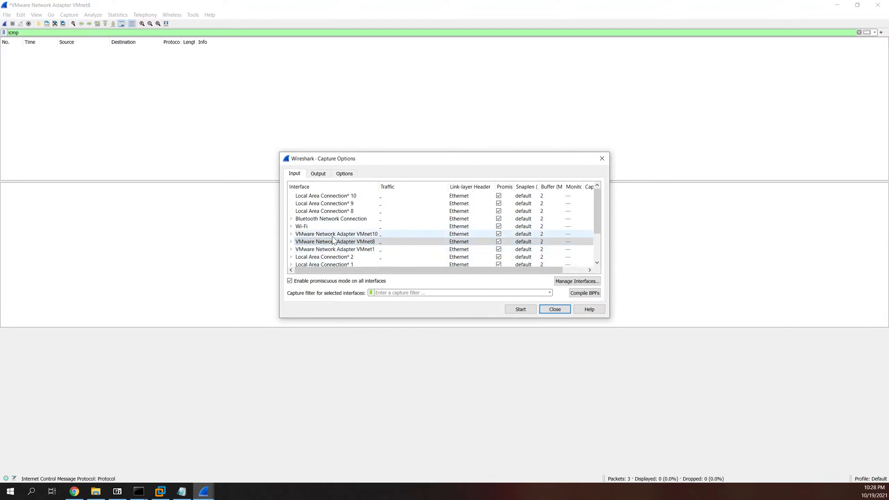
scroll(333, 241, down, 2)
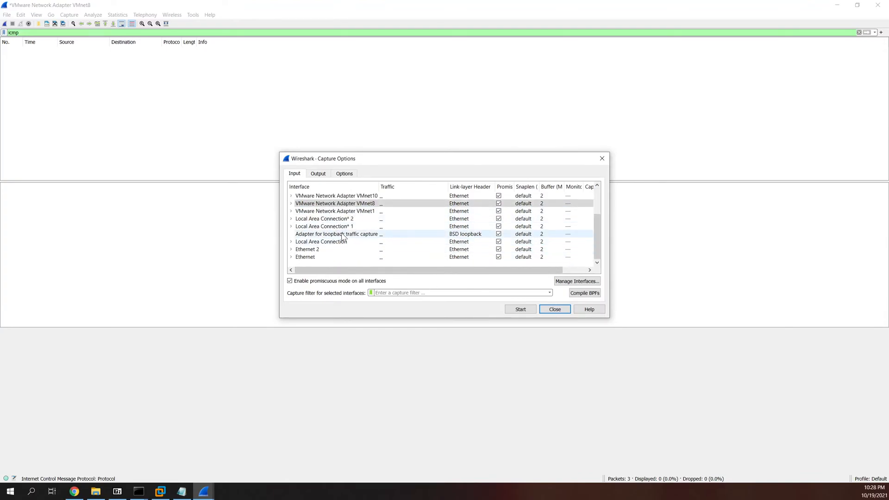
scroll(340, 238, up, 2)
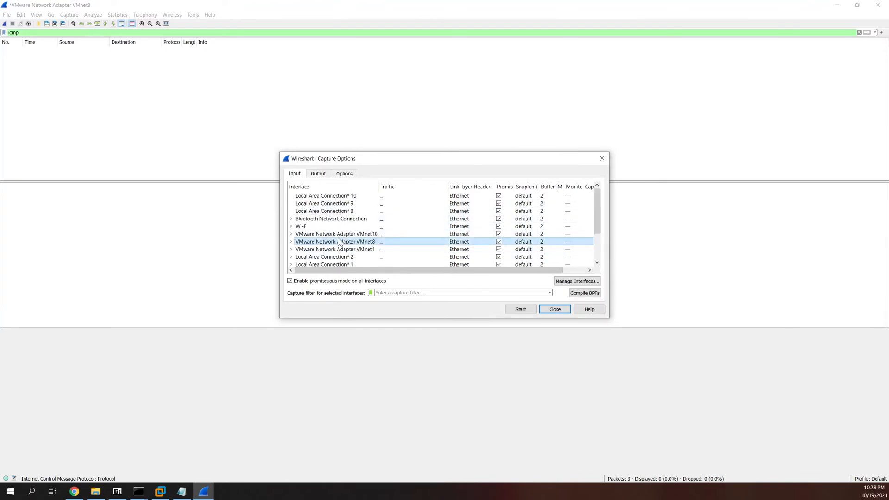
click(318, 226)
click(520, 309)
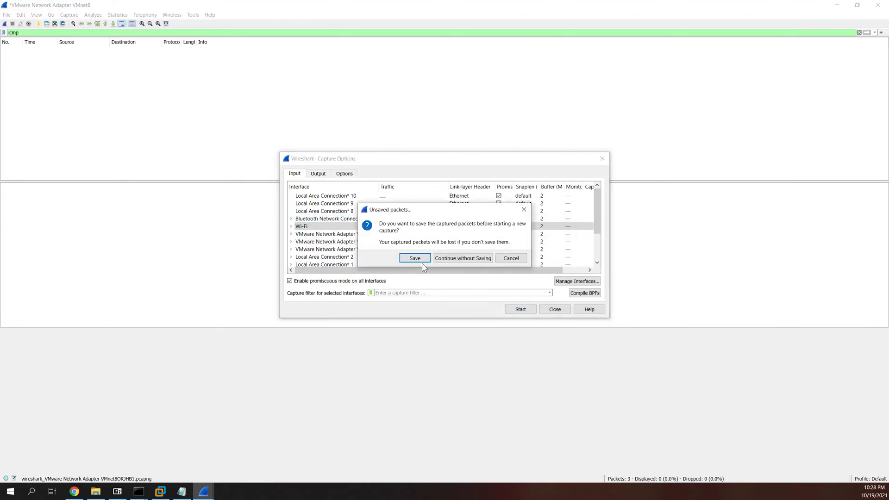
click(461, 259)
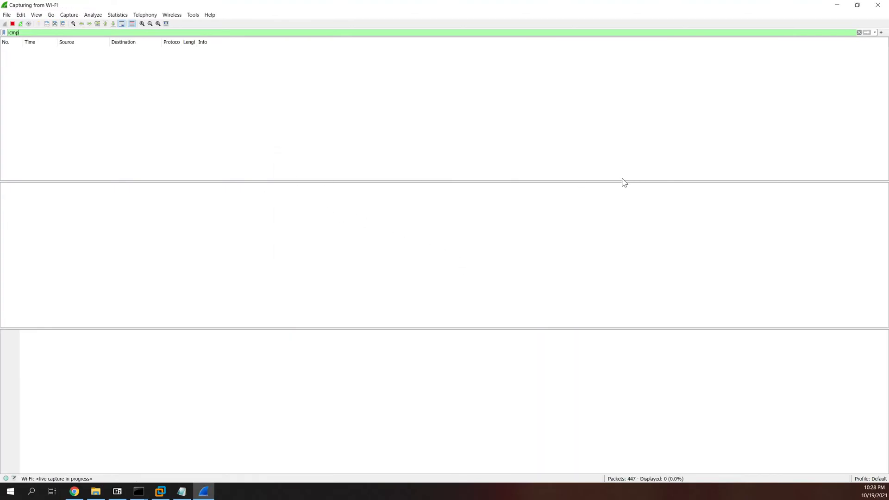
- Run arp -a in the administrator Command Prompt and examine the ARP entries of each interface
click(139, 491)
click(156, 447)
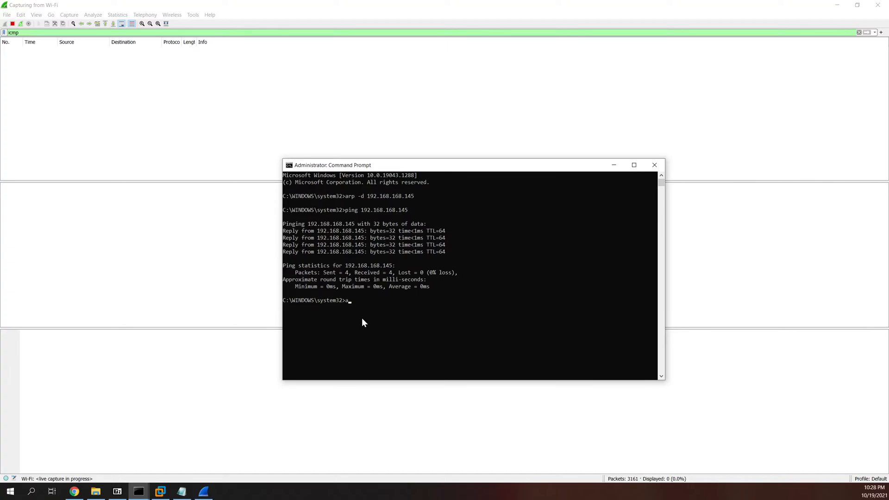
text(arp -a)
key(Return)
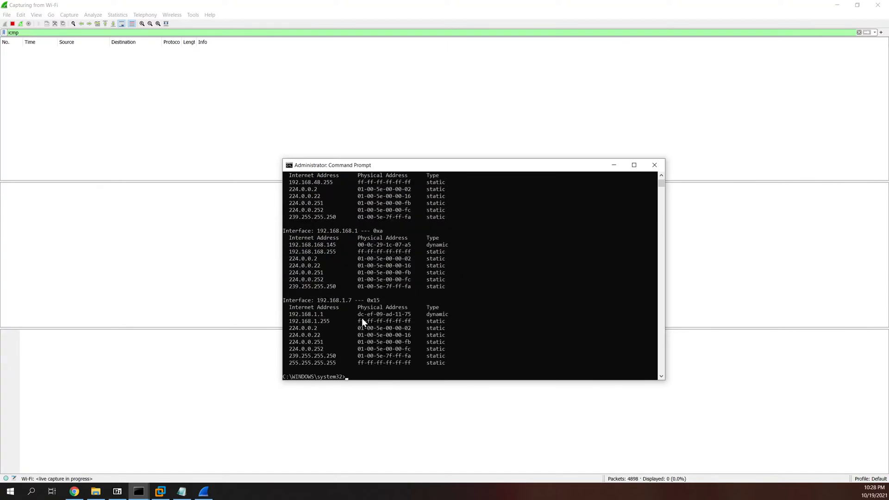
scroll(362, 318, up, 7)
scroll(356, 341, down, 2)
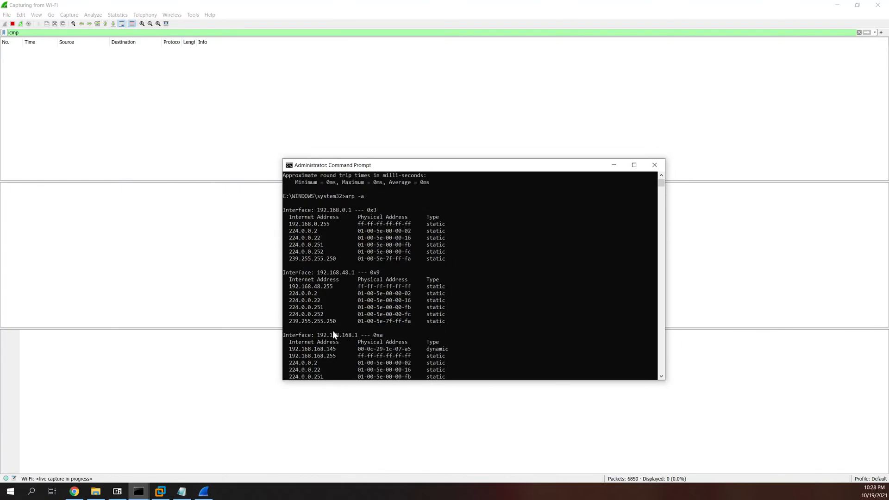
scroll(331, 331, down, 1)
scroll(330, 332, down, 3)
scroll(330, 335, down, 1)
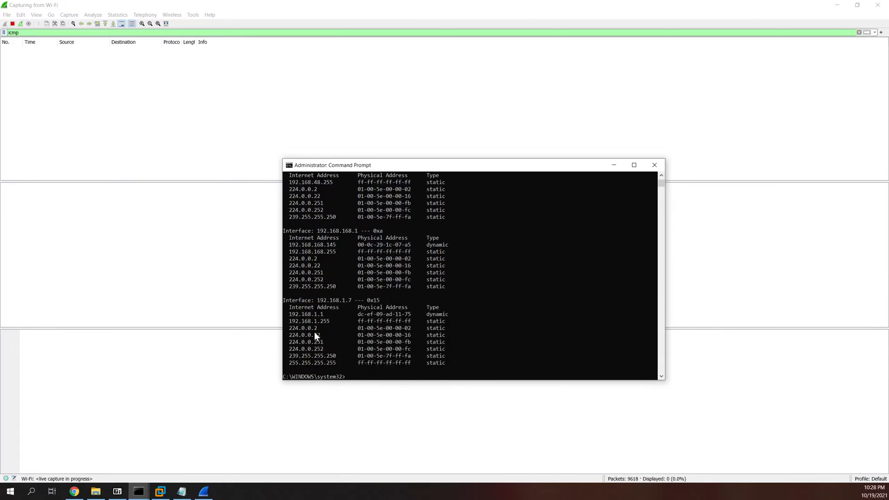
- Run ipconfig in the regular Command Prompt to check the Wi-Fi adapter's addresses, and return to the administrator prompt
click(139, 491)
click(92, 445)
text(ipconfig)
key(Return)
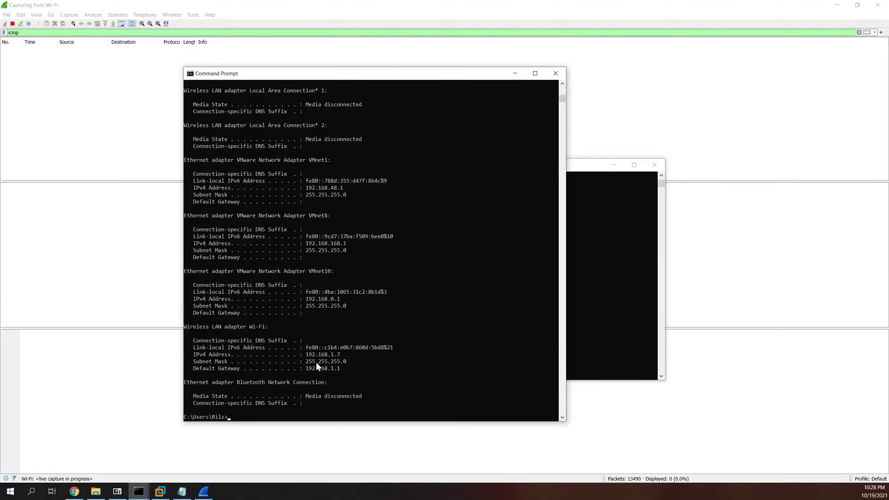
click(584, 305)
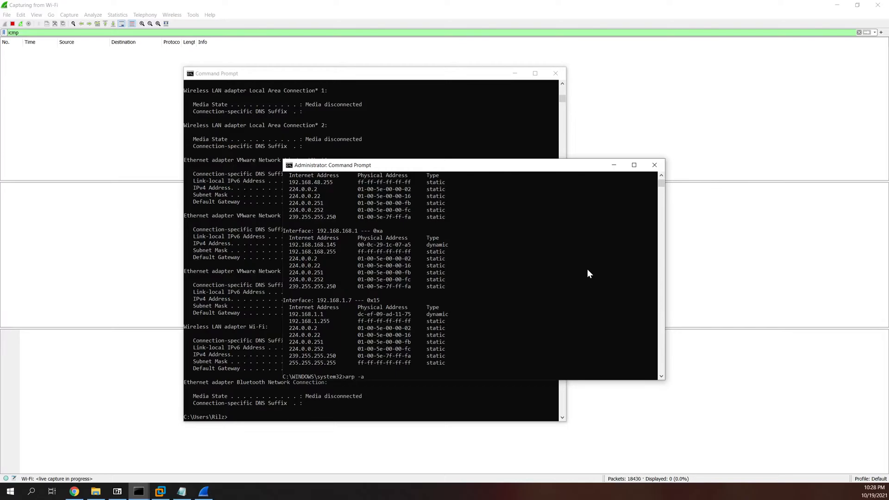
- Delete the 192.168.1.1 ARP entry with arp -d in the administrator prompt, and ping 192.168.1.1 from the regular Command Prompt
text(.168.1.1)
key(Return)
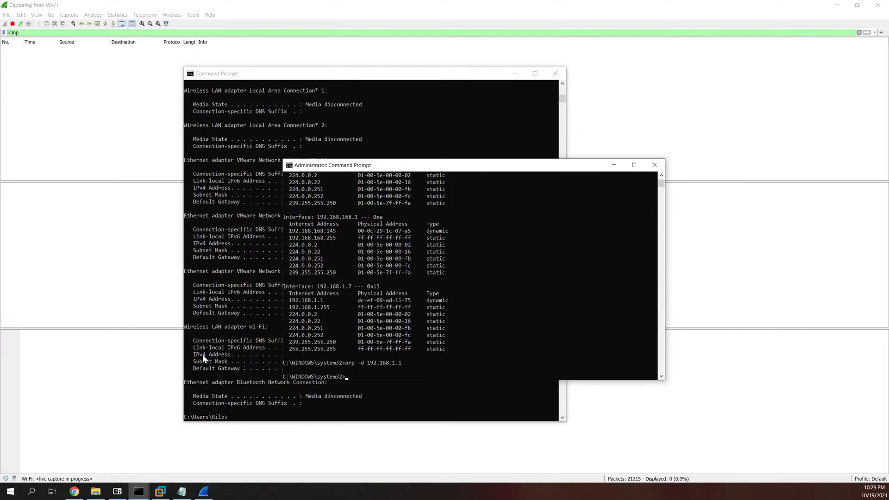
click(212, 300)
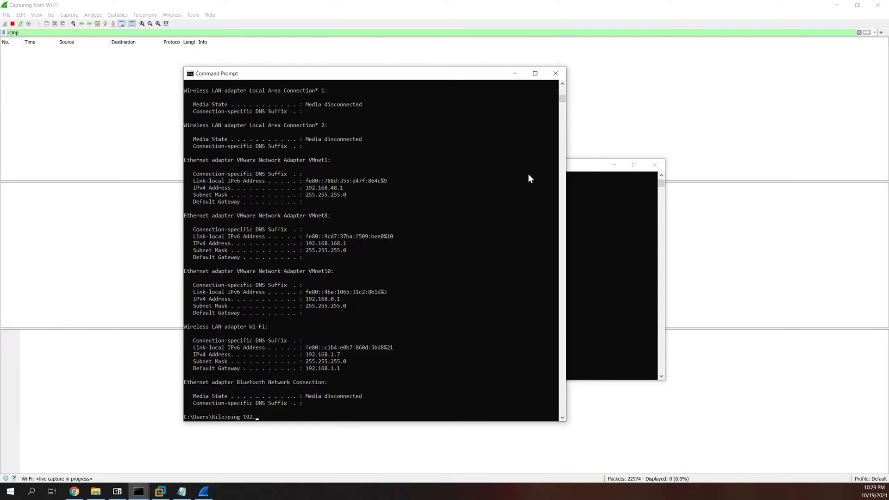
text(ping 192.168.1.1)
key(Return)
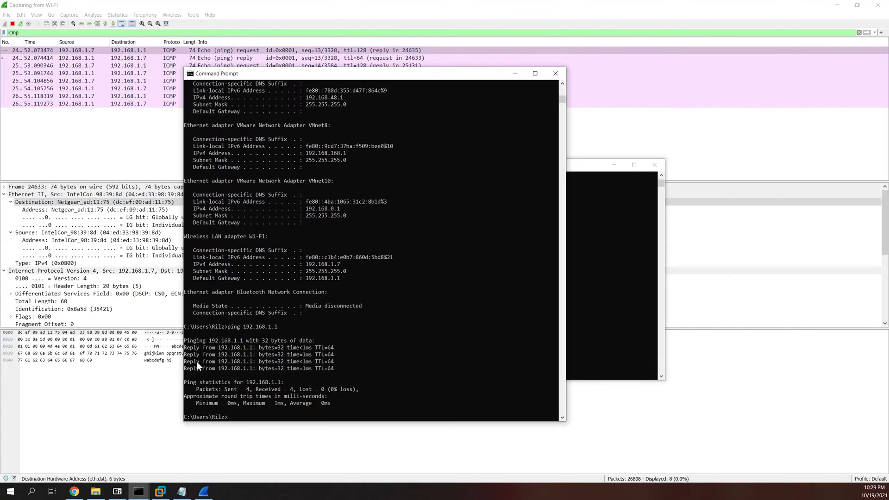
- Switch to Wireshark and review the captured ICMP echo requests and replies between 192.168.1.7 and 192.168.1.1
click(134, 158)
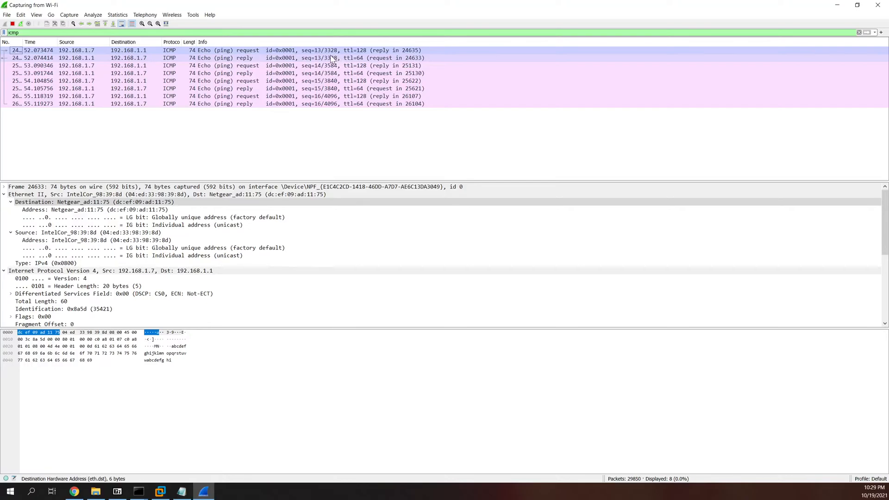
click(301, 51)
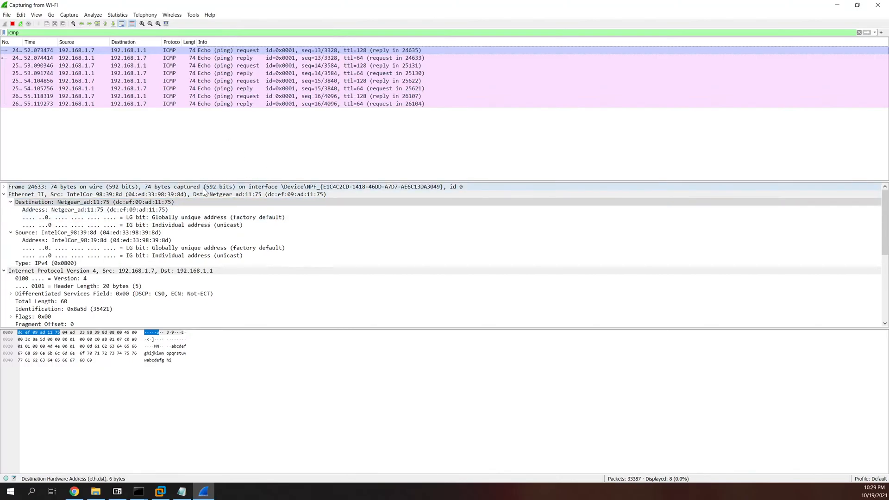
key(Down)
key(Down)
key(Down)
key(Down)
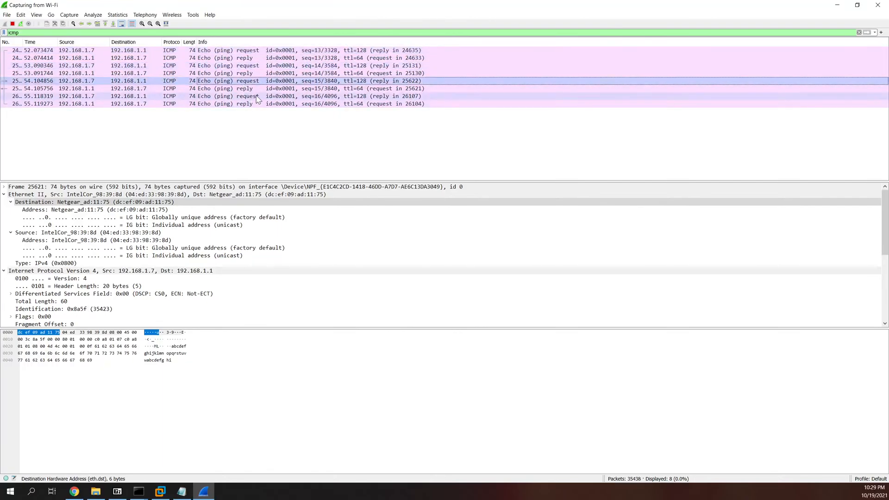
key(Up)
key(Up)
key(Up)
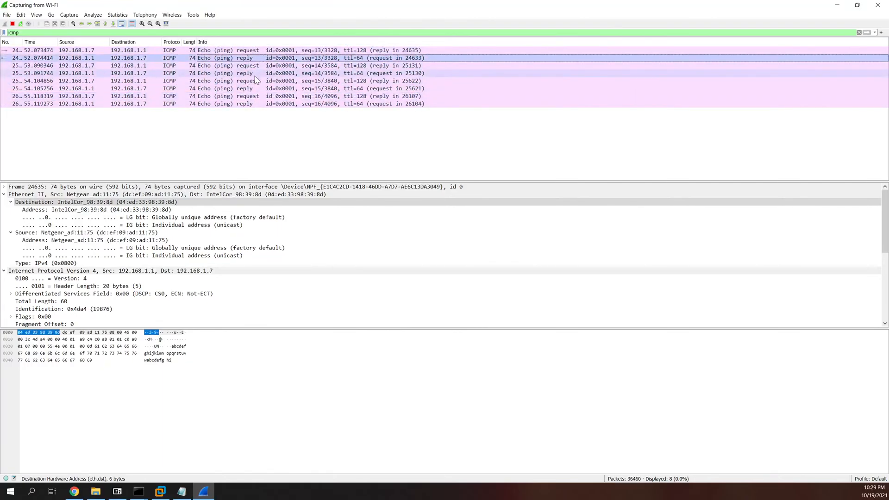
key(Down)
key(Down)
key(Down)
key(Down)
key(Down)
key(Down)
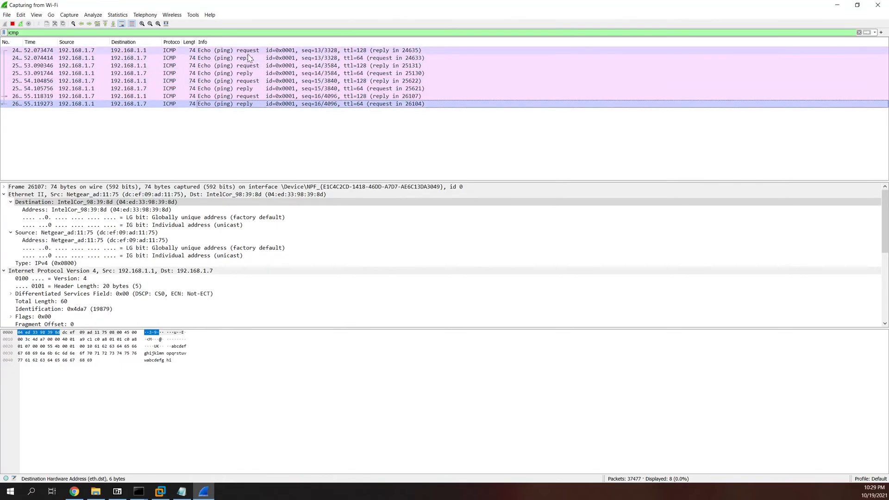
- Collapse the protocol layers of the first echo request and examine its expanded Frame details, collapsing them again
key(Home)
click(5, 195)
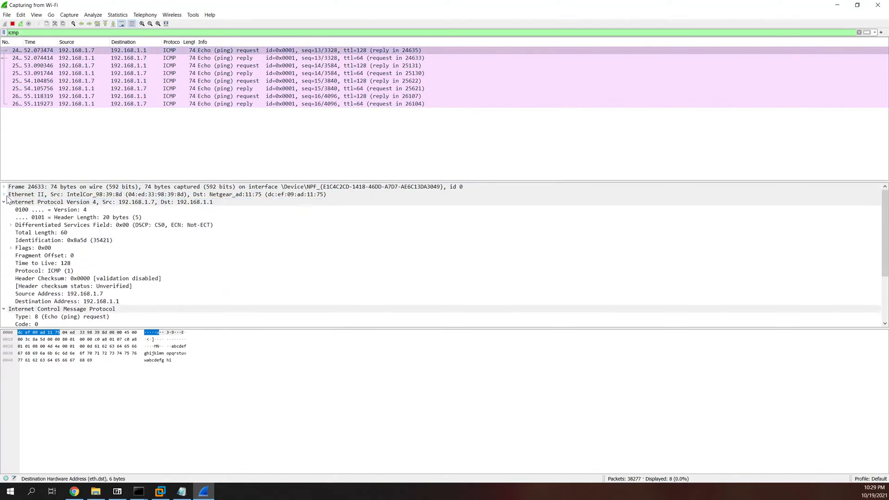
click(3, 201)
click(4, 210)
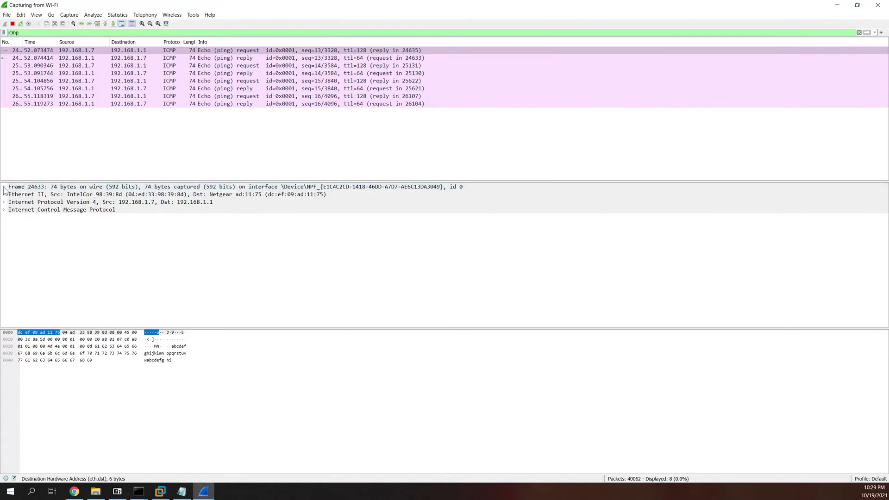
click(4, 187)
scroll(95, 217, down, 1)
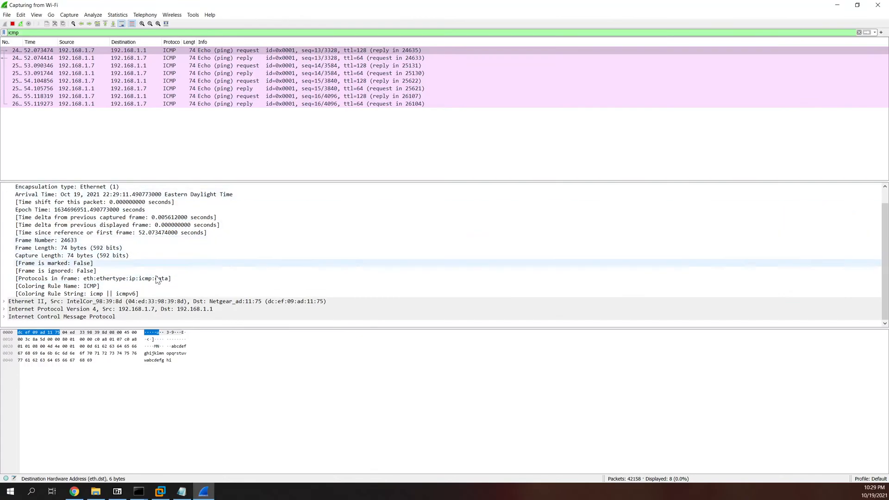
scroll(145, 237, up, 1)
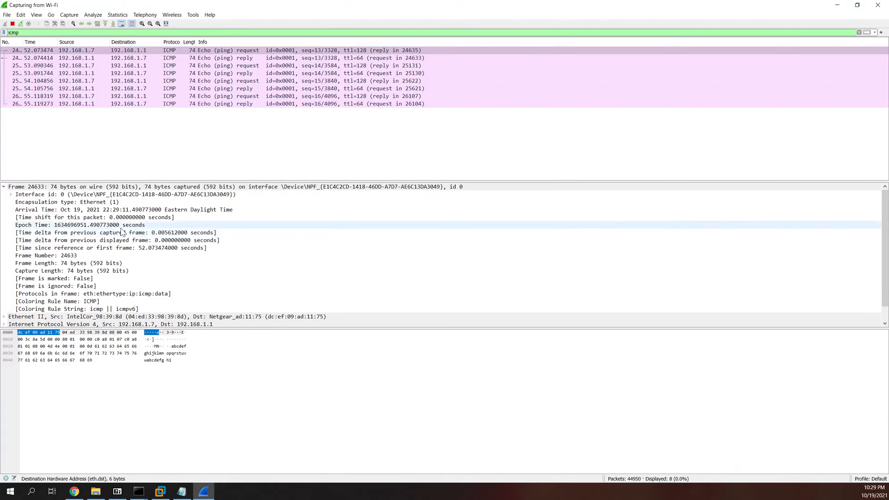
click(4, 187)
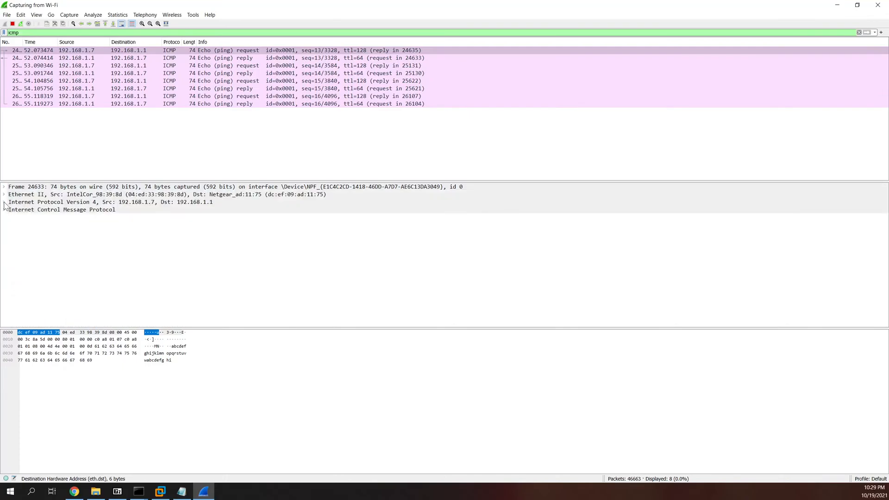
- Expand the echo request's Ethernet II header and compare its source MAC with the wireless LAN address noted in Notepad
click(4, 194)
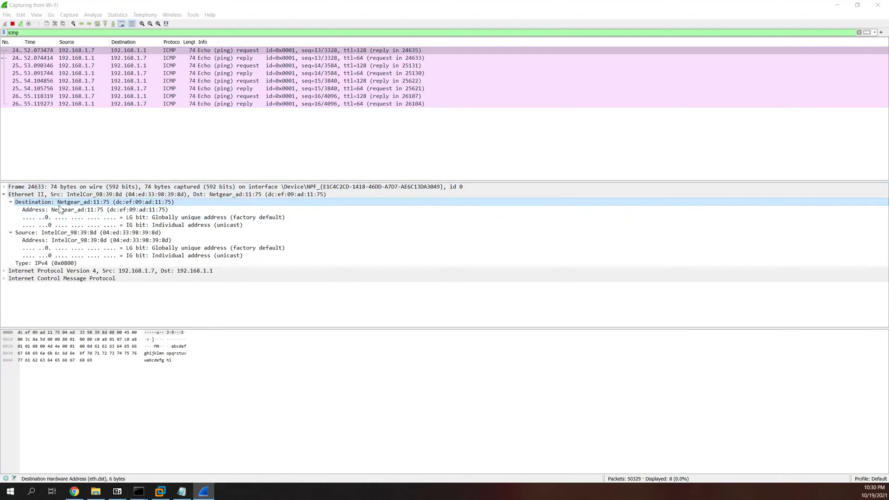
click(115, 204)
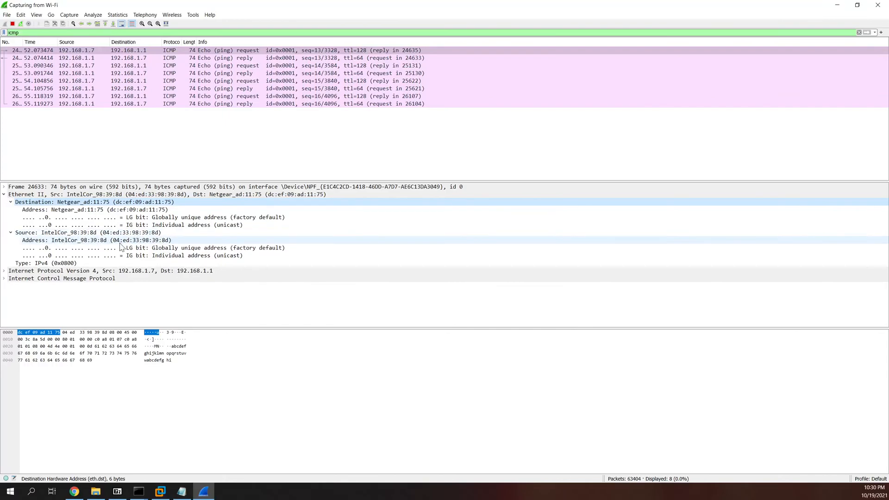
click(182, 491)
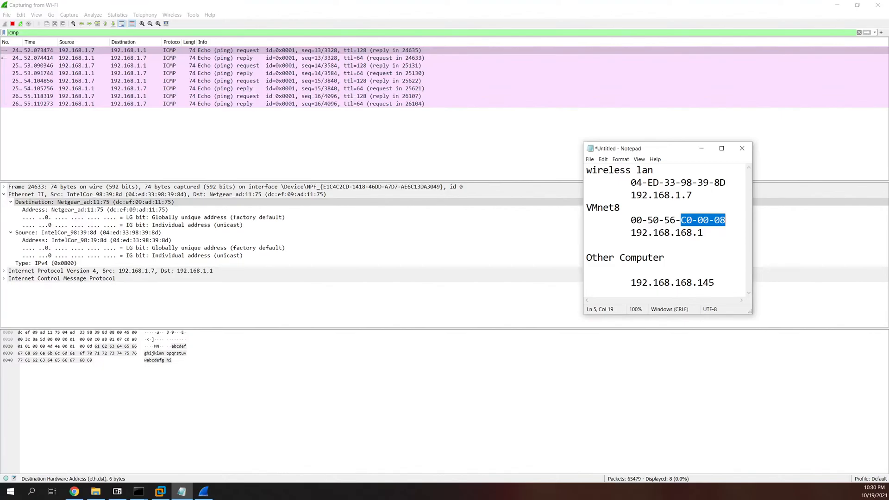
drag(680, 182, 726, 182)
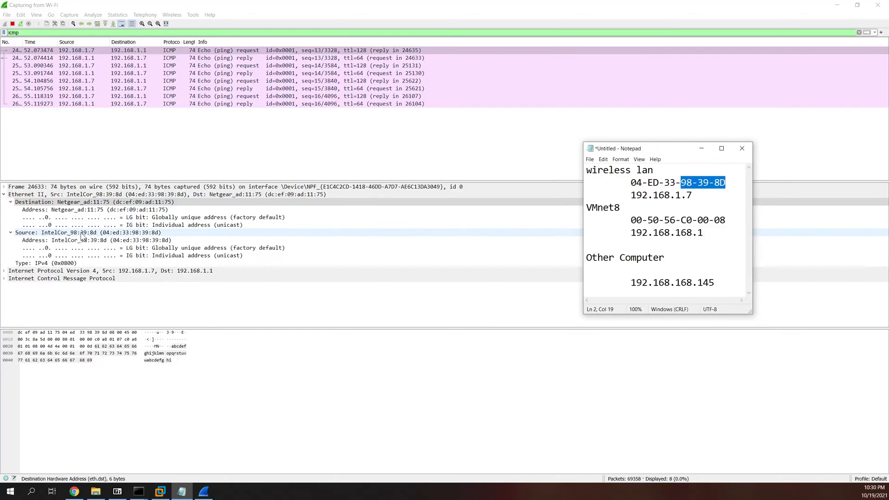
click(149, 295)
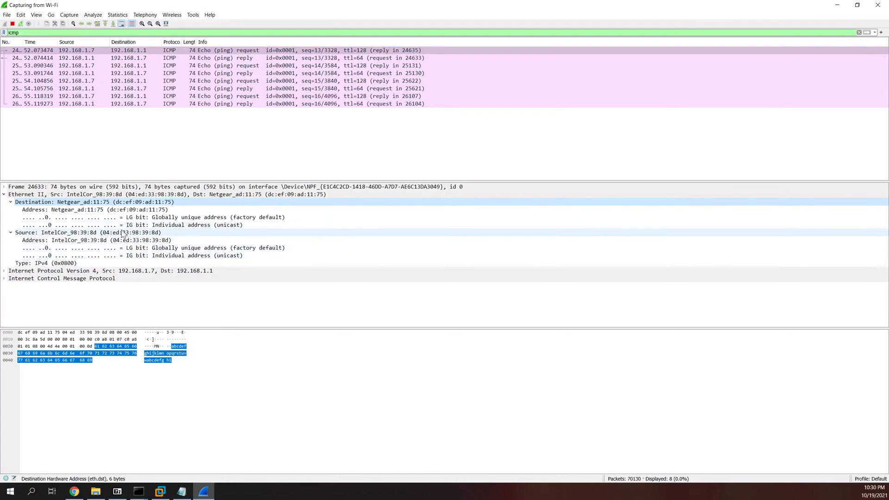
- Sort the packets by number and examine the Ethernet and IPv4 headers of the first echo reply and its matching request
click(254, 42)
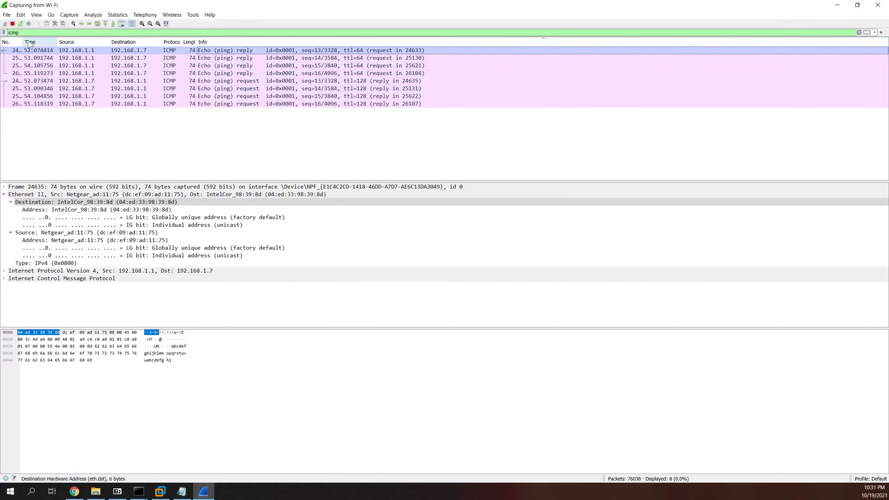
click(14, 43)
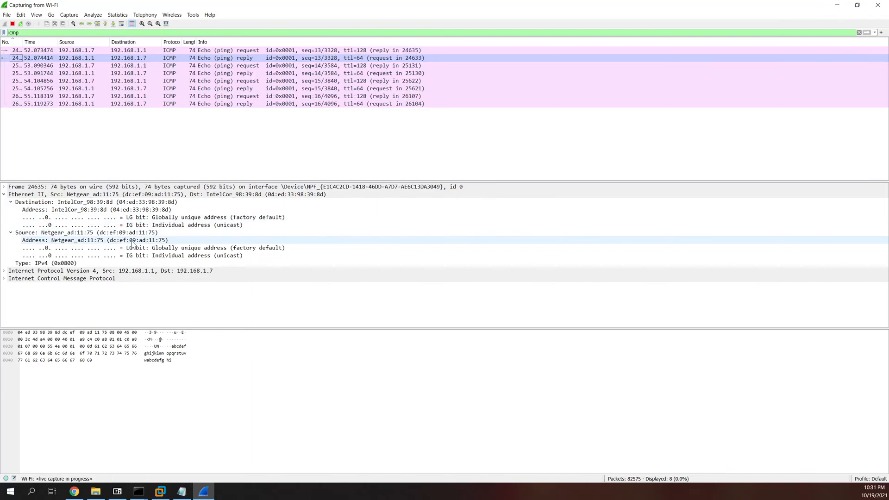
click(5, 271)
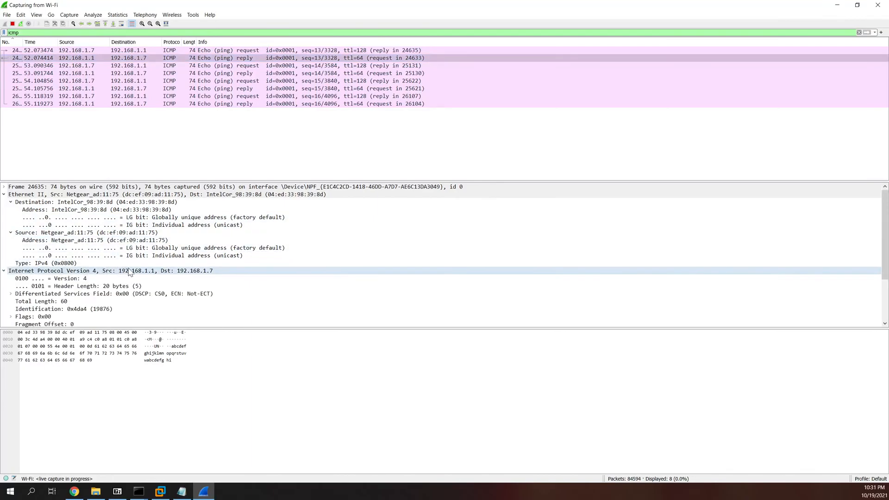
scroll(127, 273, down, 2)
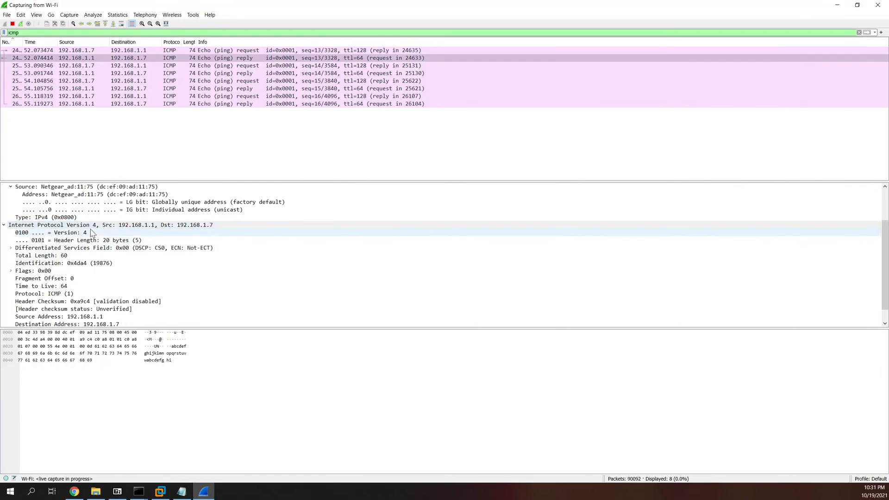
scroll(93, 236, down, 1)
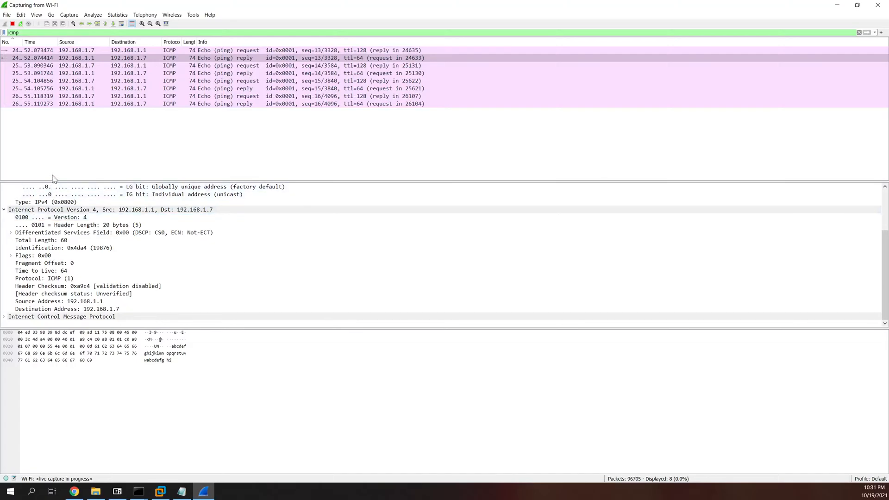
scroll(39, 250, up, 3)
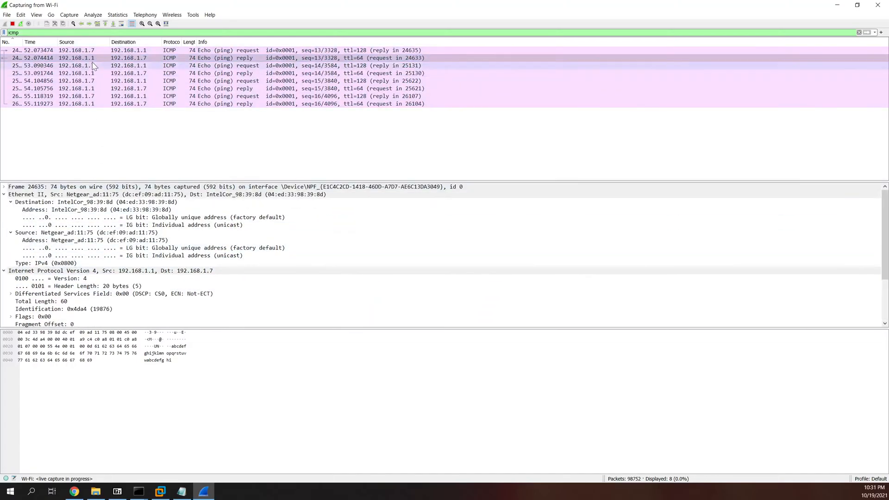
click(100, 51)
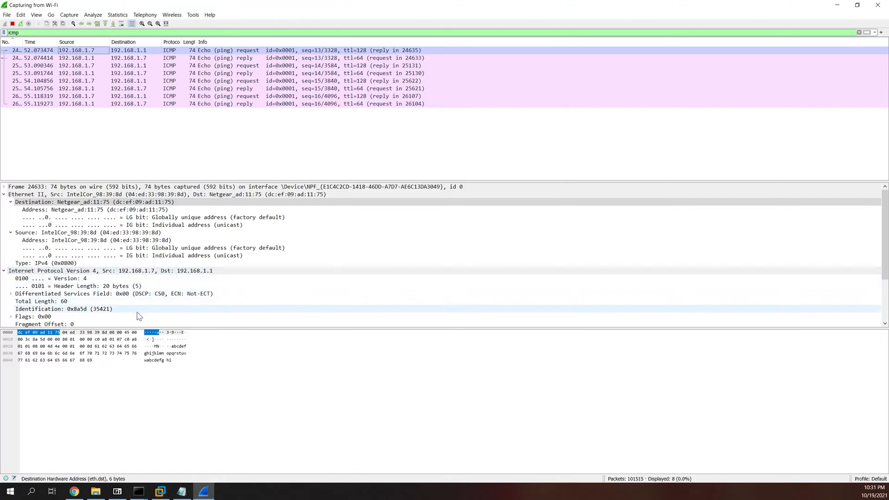
scroll(129, 295, down, 3)
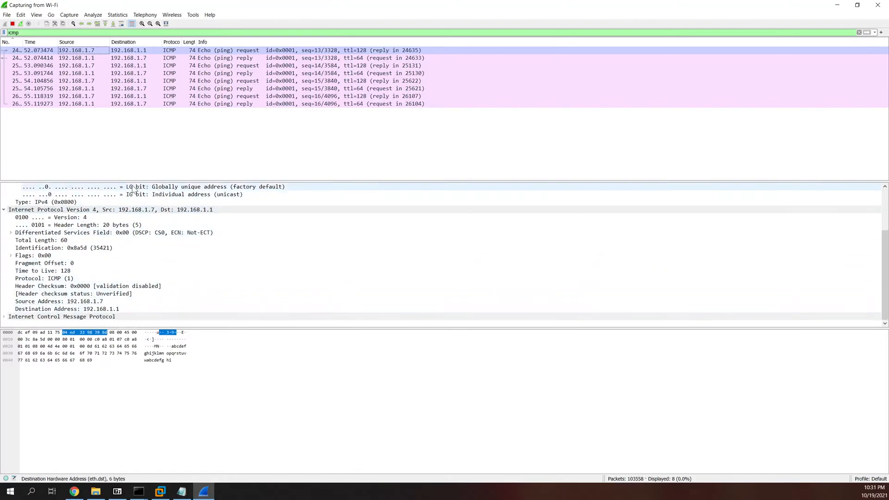
- Apply the display filter arp to the Wi-Fi capture
key(ctrl+slash)
text(arp)
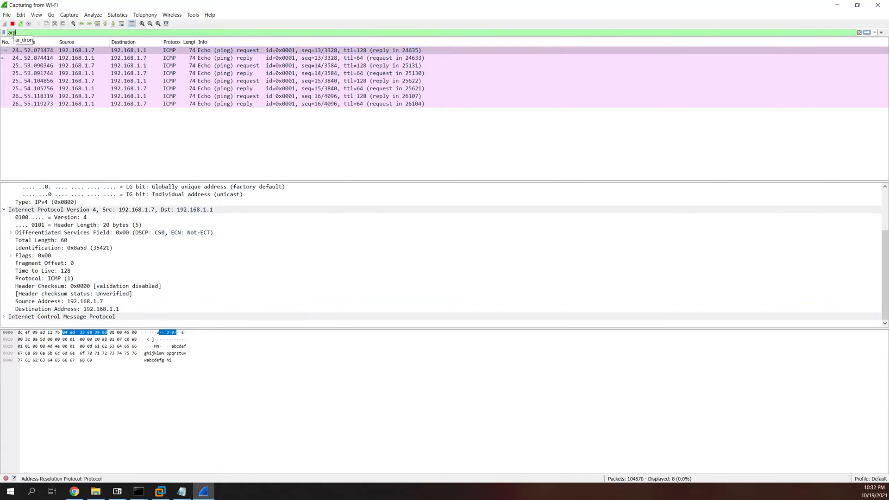
key(Return)
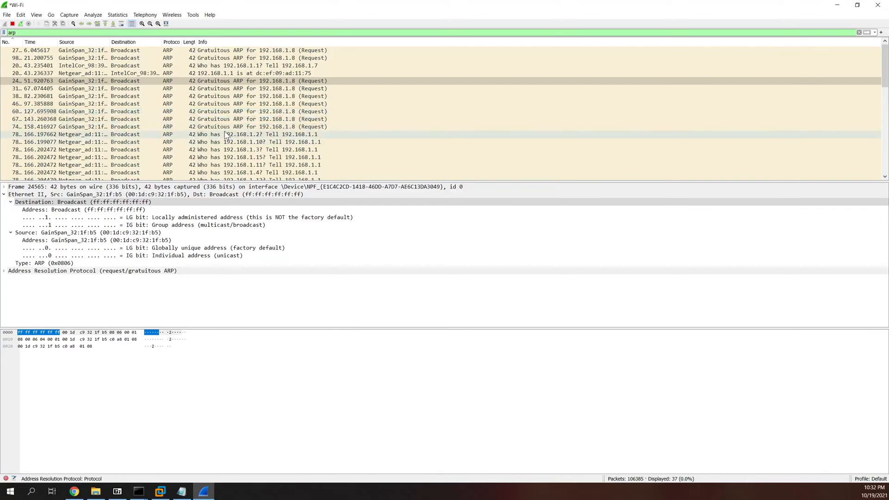
- Look through the ARP packets and select the broadcast request from 192.168.1.7 asking who has 192.168.1.1
scroll(225, 135, down, 7)
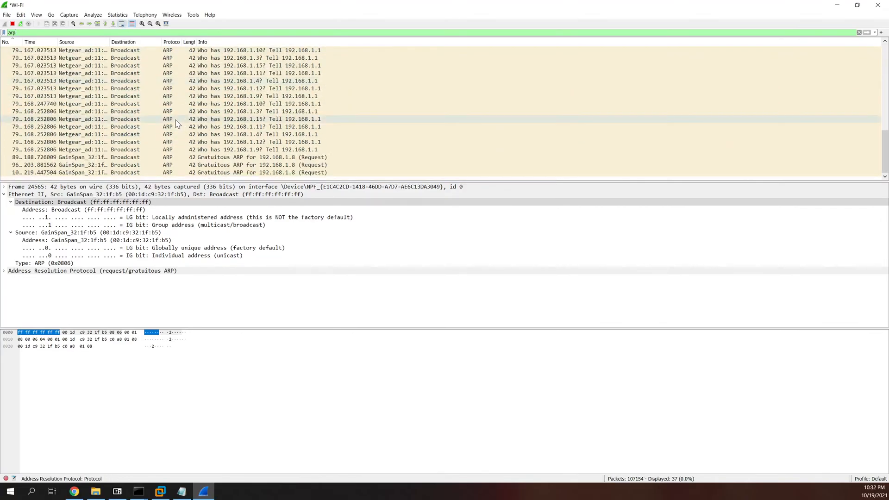
scroll(213, 127, up, 5)
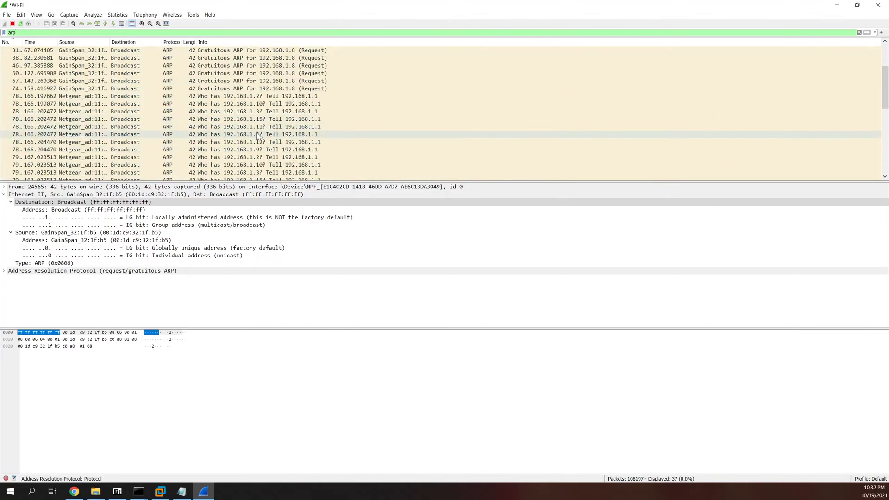
scroll(221, 133, up, 2)
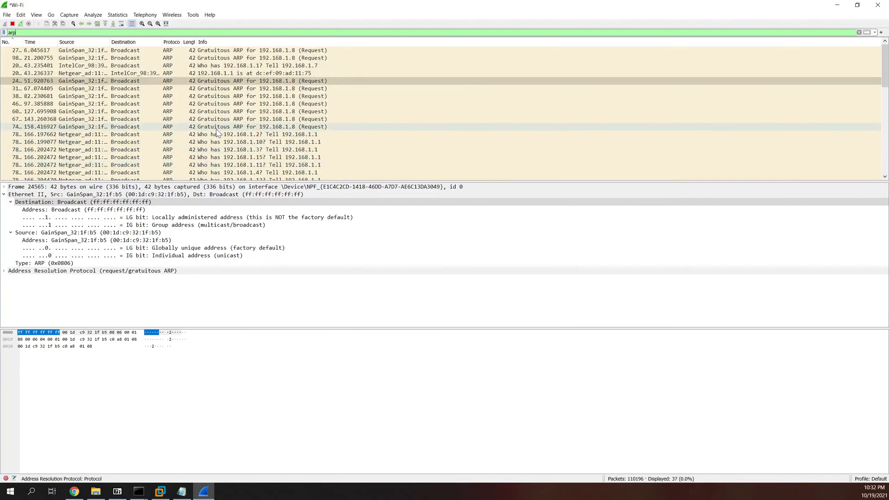
scroll(217, 133, down, 3)
scroll(204, 125, up, 3)
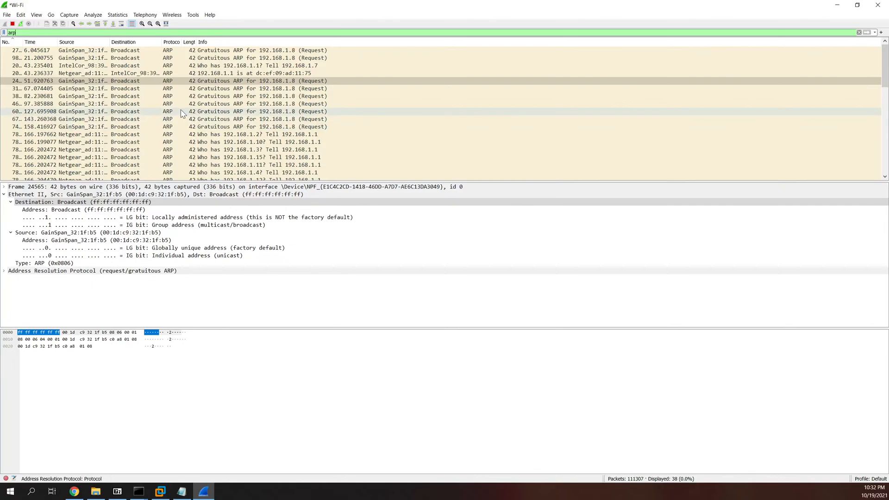
scroll(178, 114, down, 4)
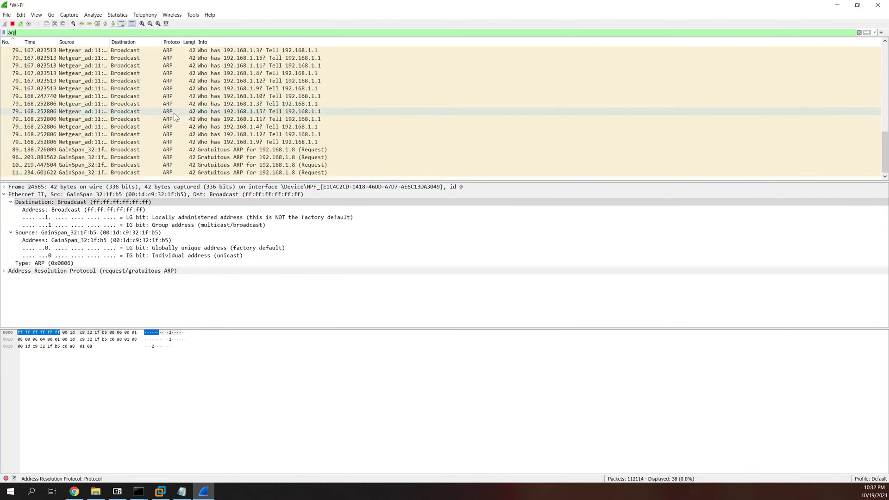
scroll(175, 117, up, 4)
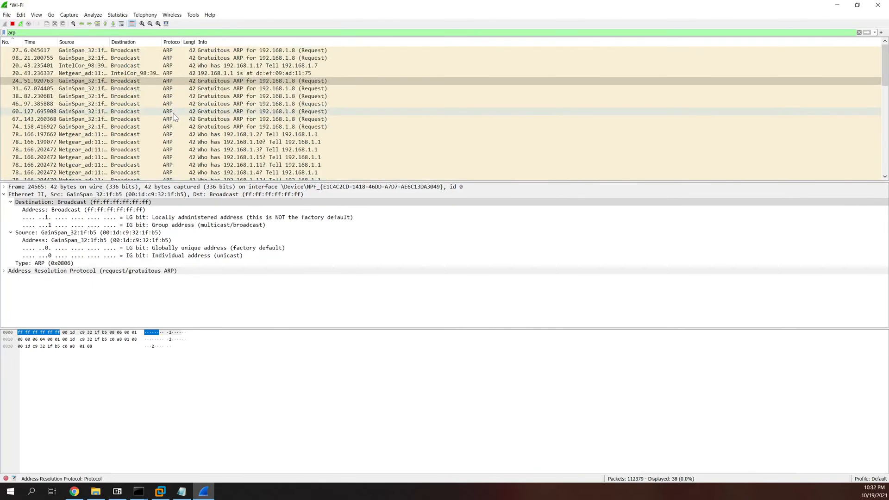
click(121, 67)
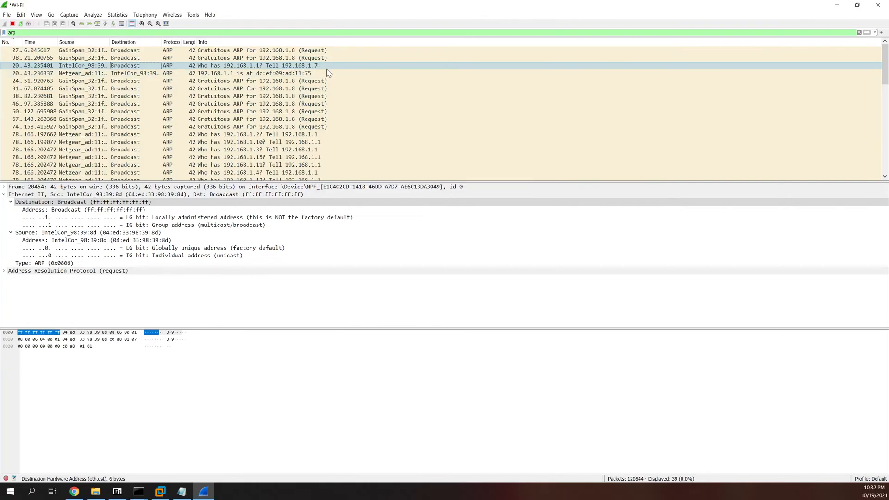
- Select the gateway's ARP reply to 192.168.1.7 and list the computer's ARP table in Command Prompt with arp -a
click(168, 73)
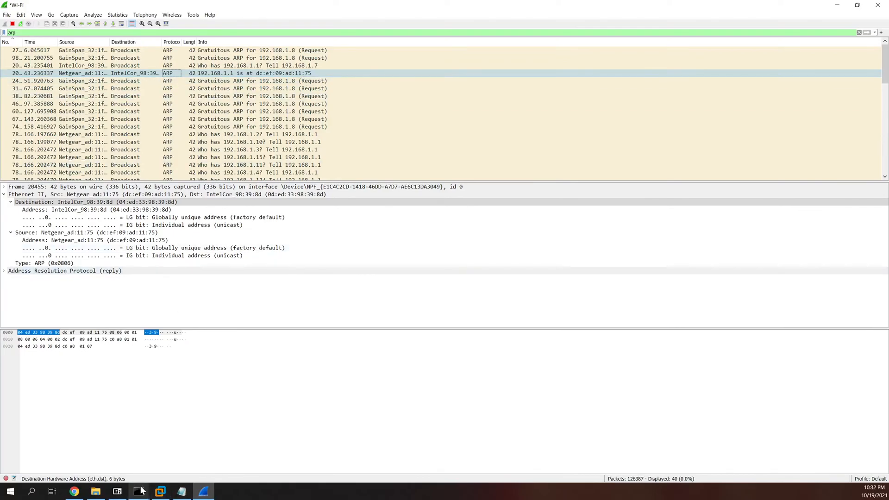
mouse_move(139, 491)
click(96, 447)
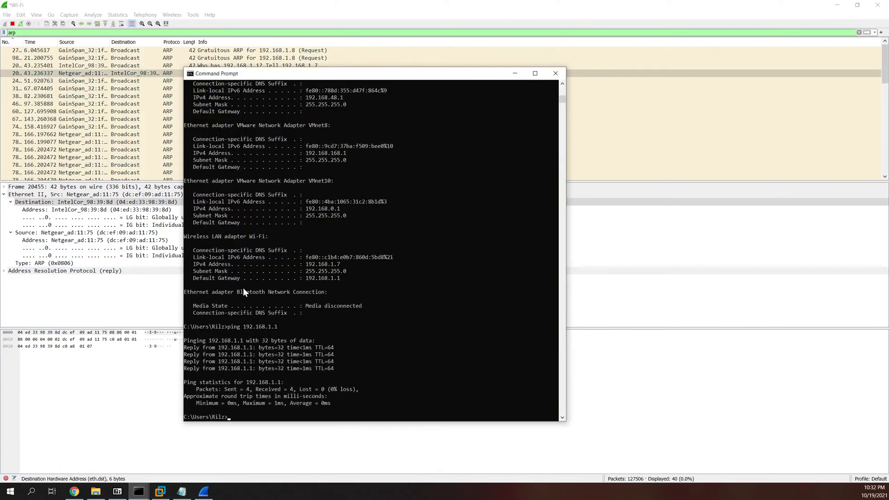
key(Up)
key(Escape)
text(arp -a)
key(Return)
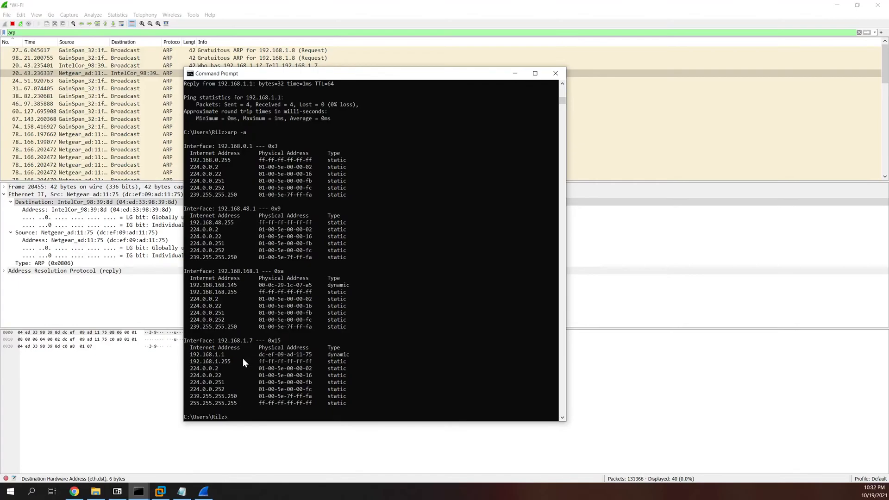
- Compare the MAC address in the gateway's ARP reply with the ARP table entry for 192.168.1.1
drag(317, 73, 276, 87)
click(273, 74)
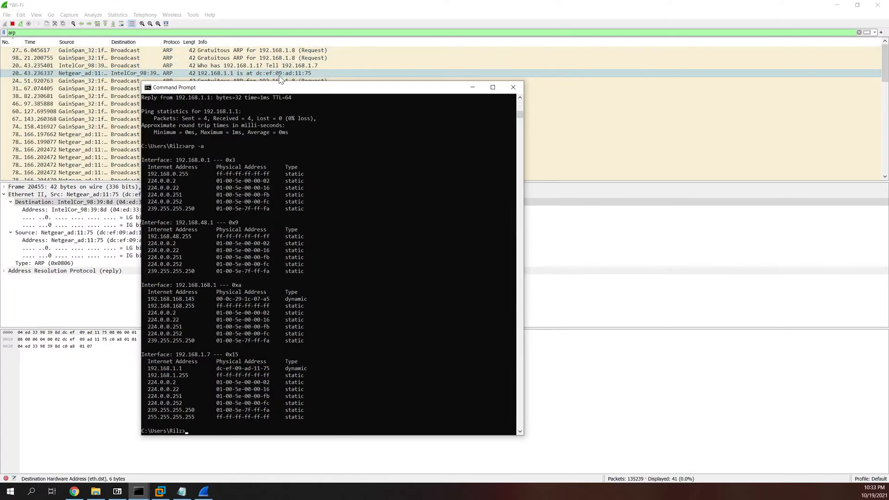
click(288, 253)
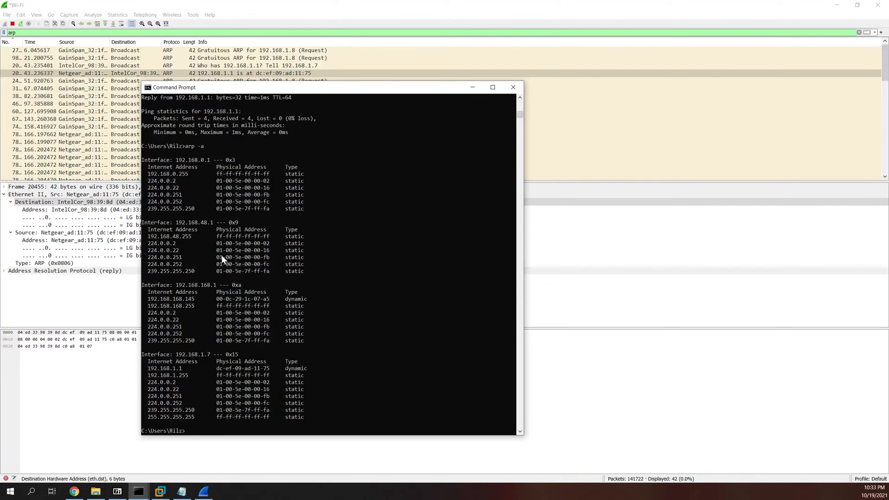
click(93, 307)
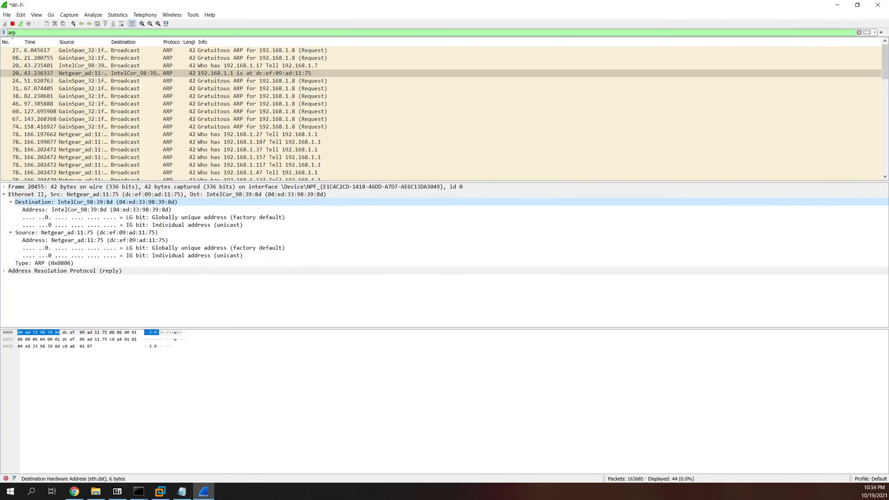
- Compare the wireless LAN MAC and IP addresses noted in Notepad with the ARP reply's destination
click(179, 492)
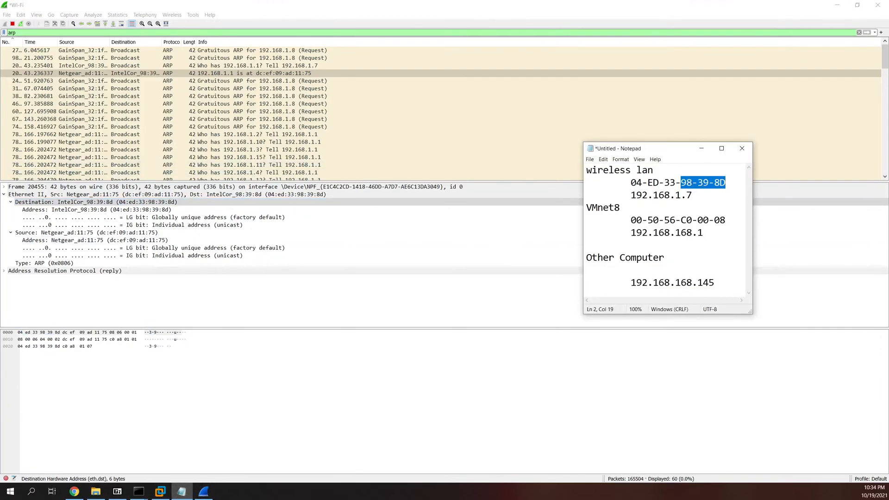
drag(631, 182, 700, 173)
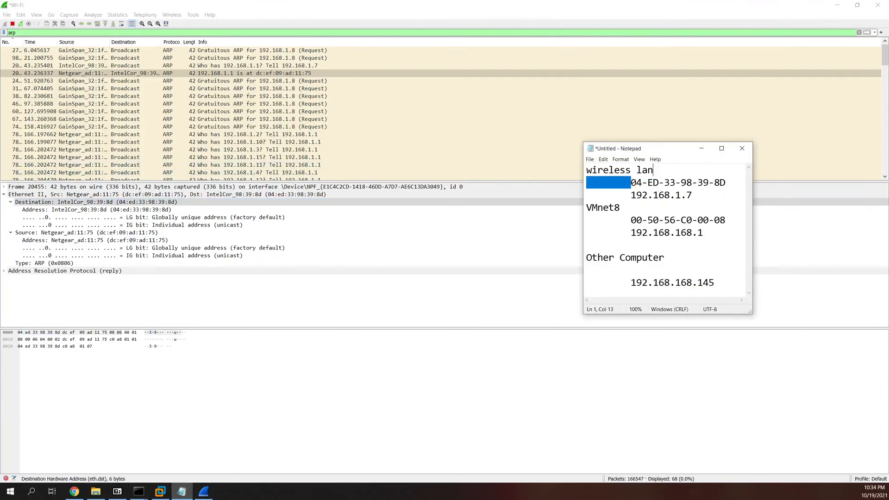
click(693, 195)
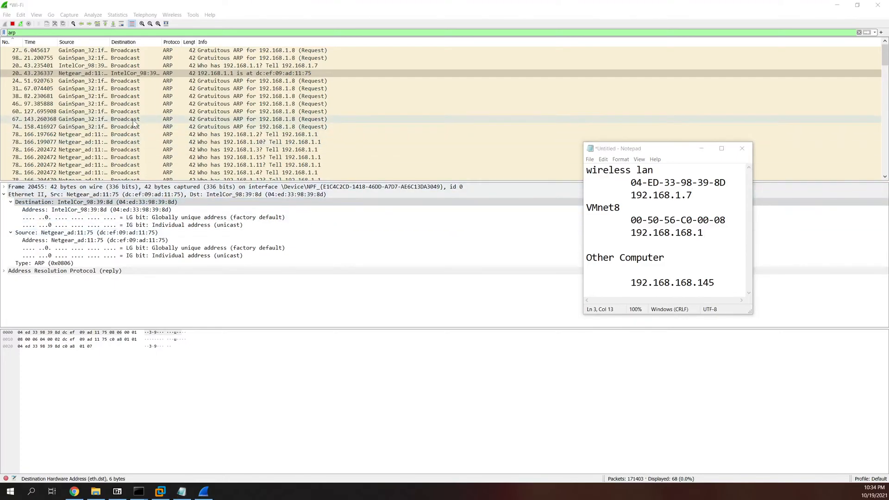
click(141, 75)
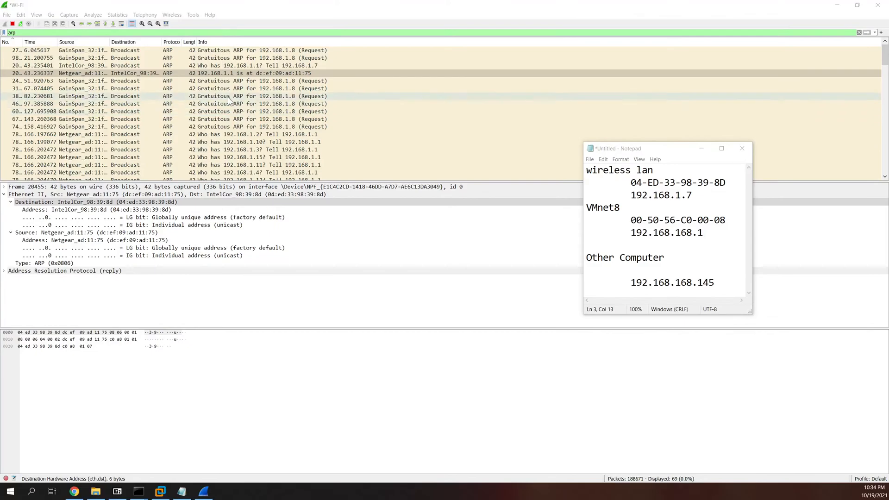
- Review the ARP request for 192.168.1.1 and the matching reply as a pair
click(253, 65)
click(254, 66)
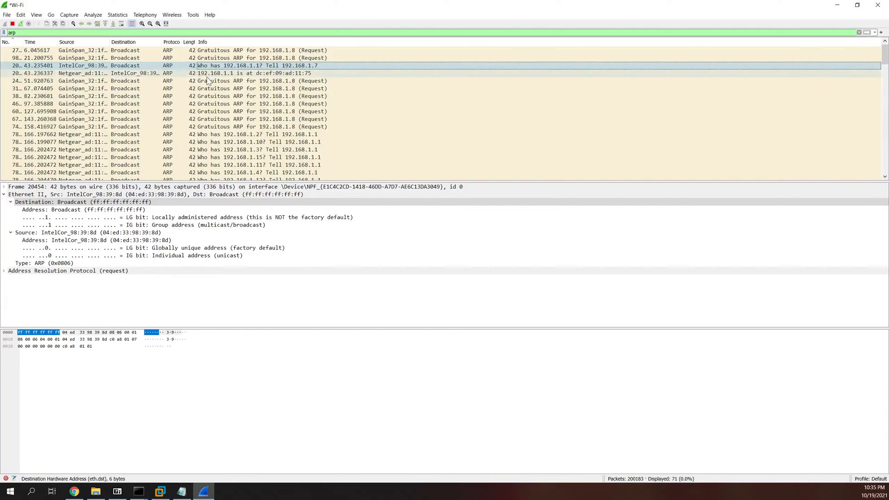
click(232, 74)
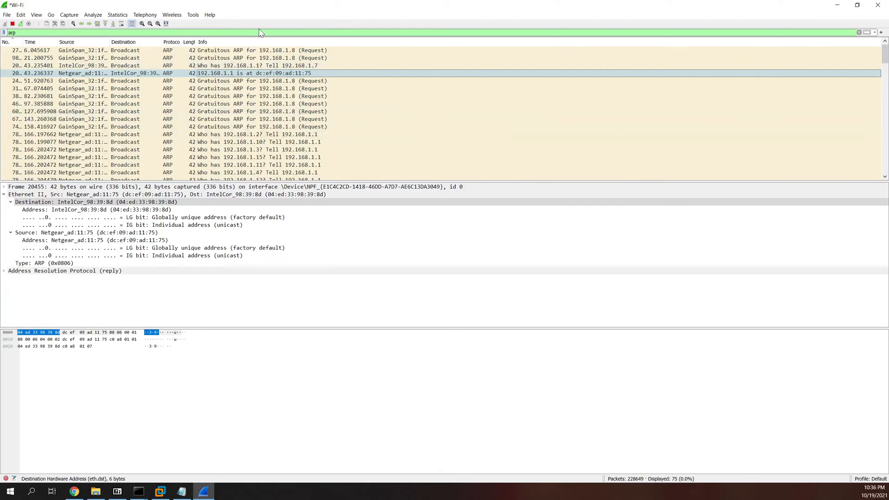
- Stop the Wi-Fi capture and apply the display filter icmp
click(12, 24)
double_click(11, 32)
text(icmp)
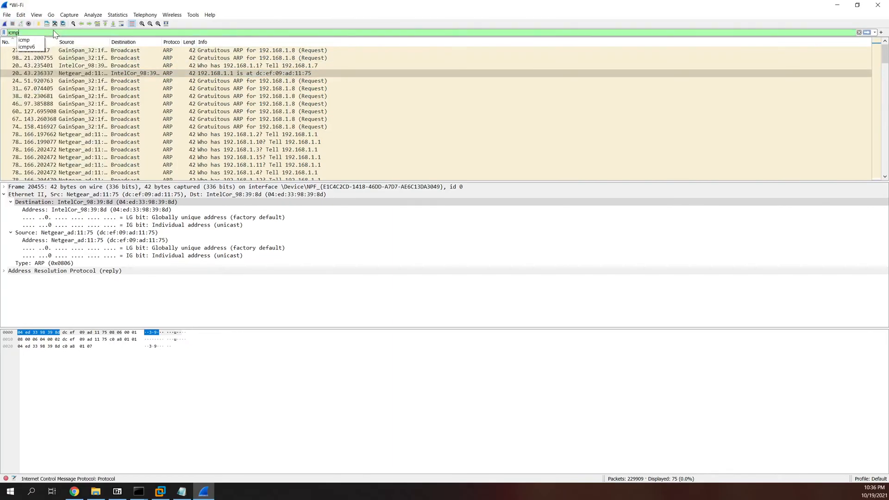
key(Return)
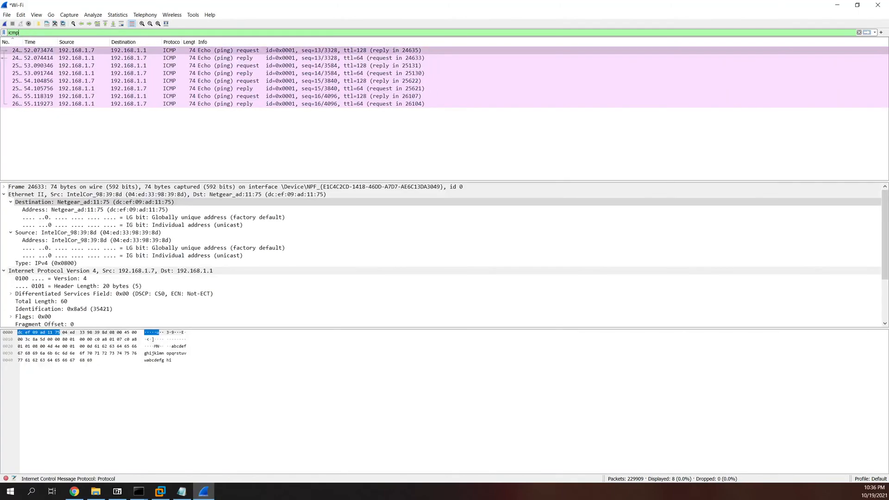
click(5, 24)
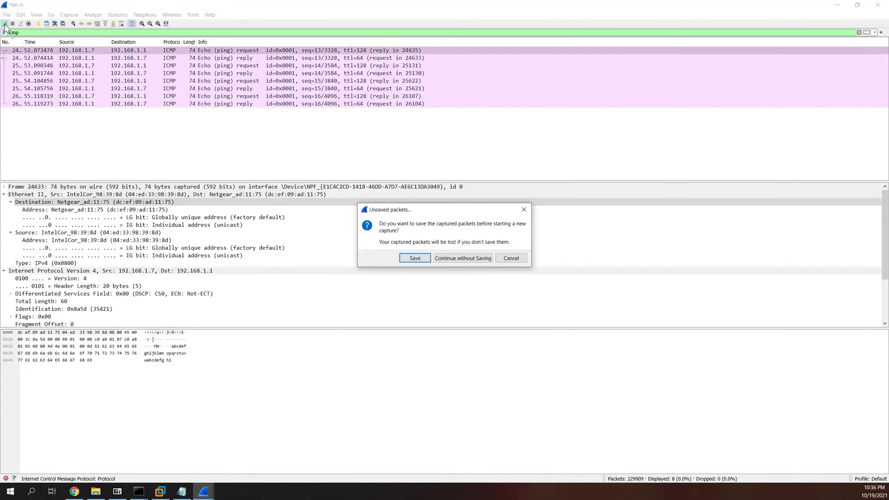
click(468, 260)
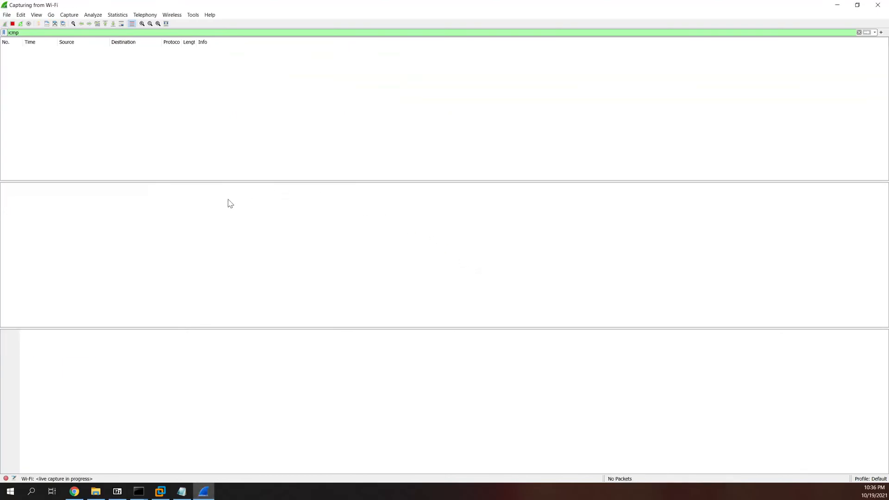
mouse_move(139, 492)
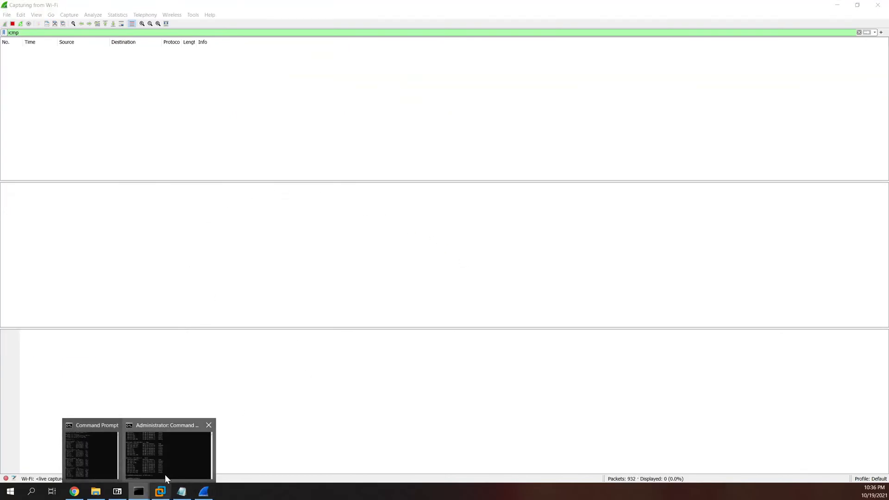
click(96, 452)
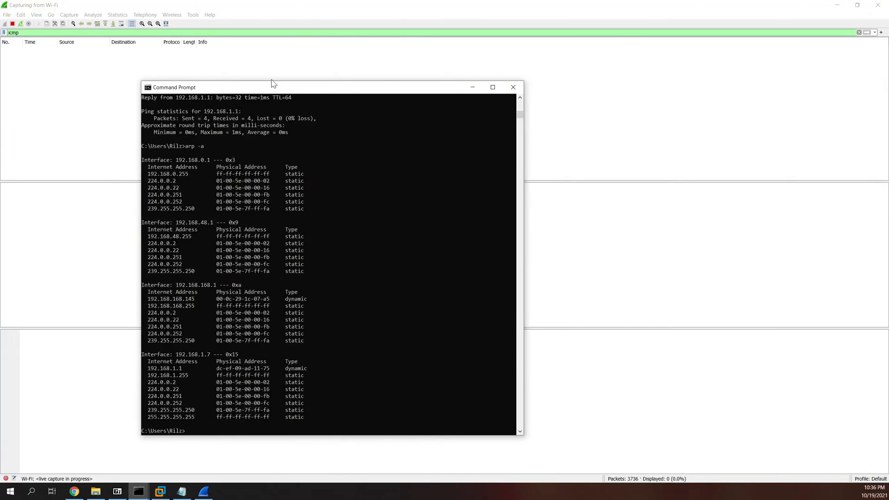
text(ping www.yahoo.com)
key(Return)
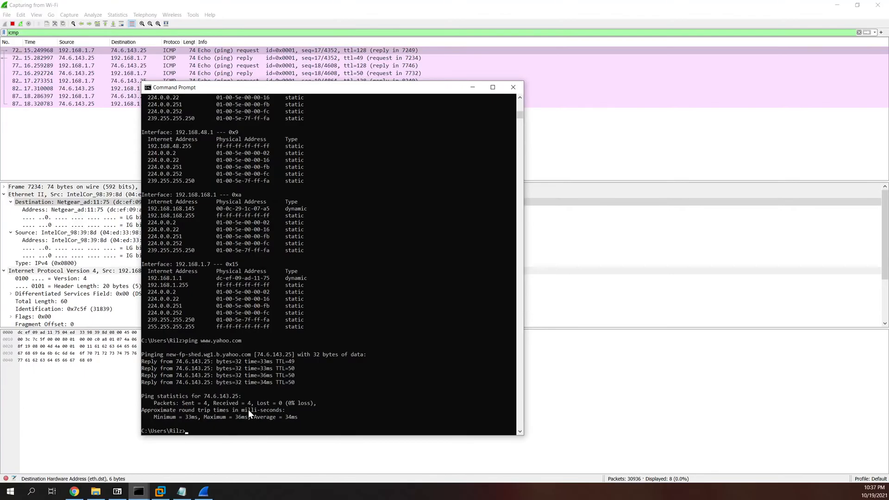
- Select the first echo request to 74.6.143.25 and collapse its Ethernet II and IPv4 details
drag(325, 93, 408, 78)
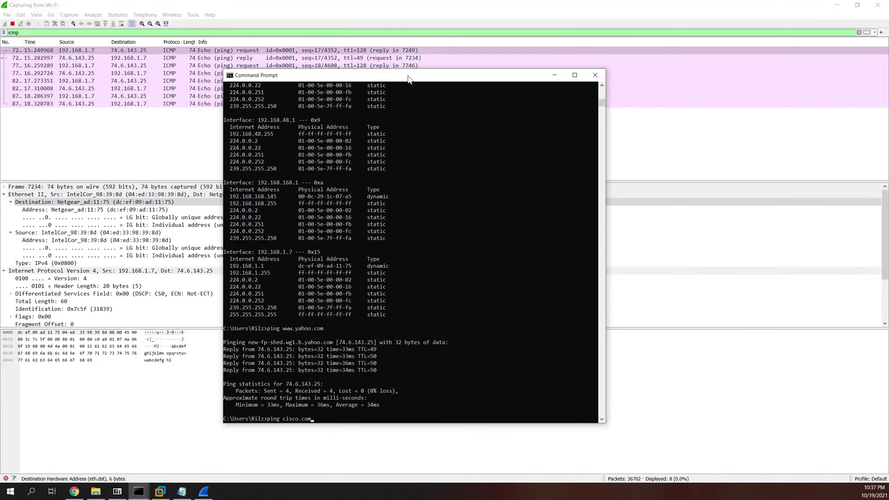
click(157, 140)
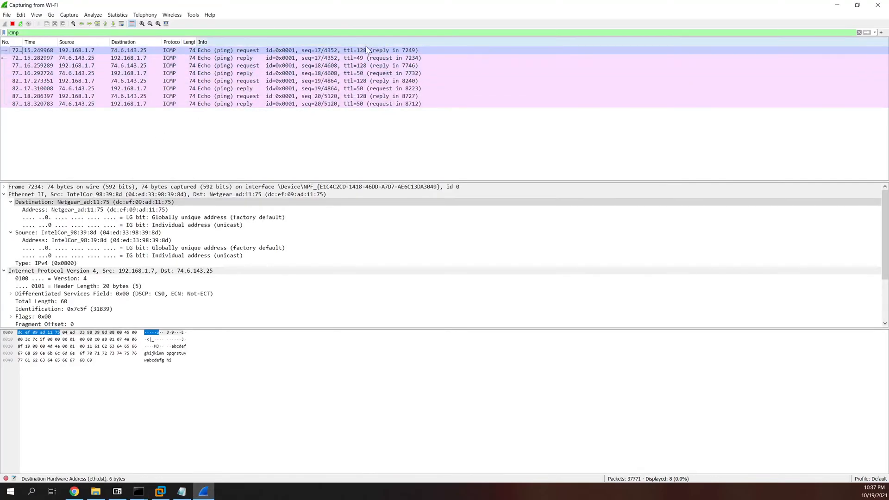
click(191, 51)
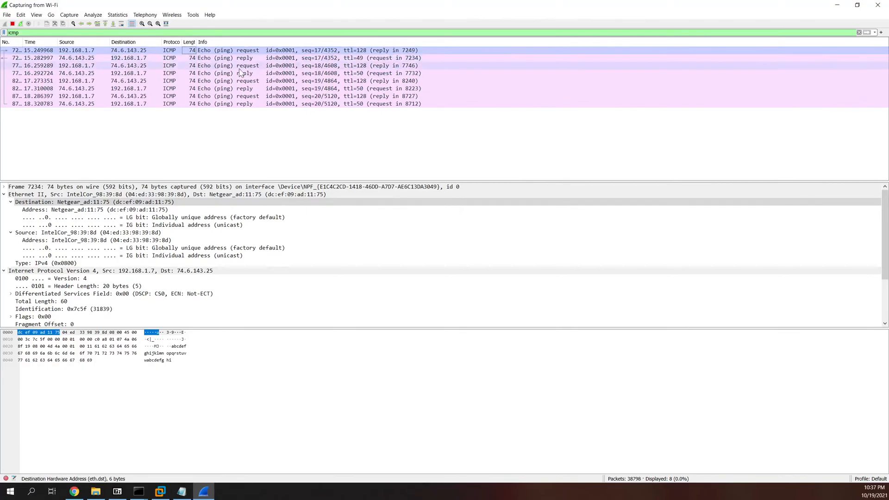
click(11, 202)
click(4, 195)
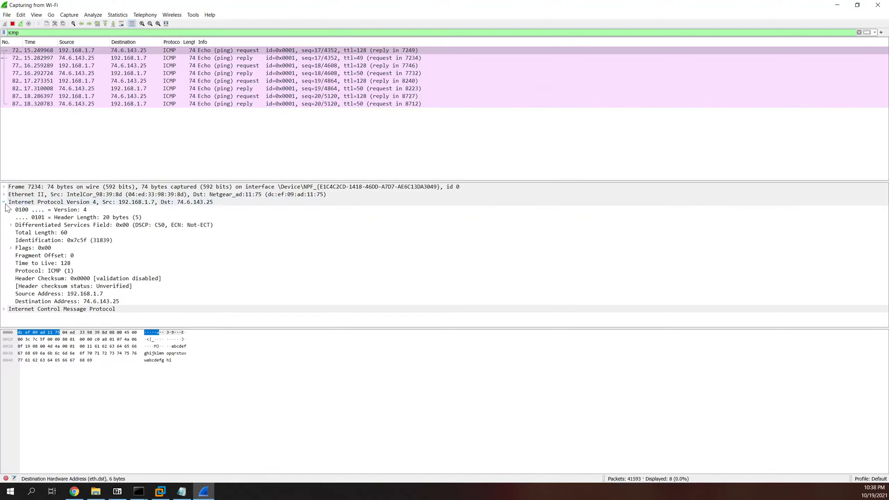
click(5, 203)
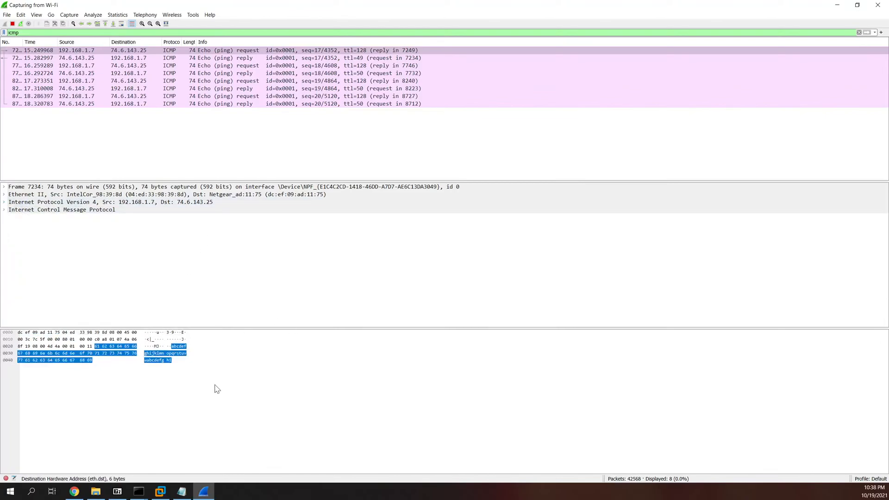
- Review the Yahoo ping output and examine the source and destination MAC addresses in the echo request's Ethernet II header
mouse_move(138, 491)
click(115, 440)
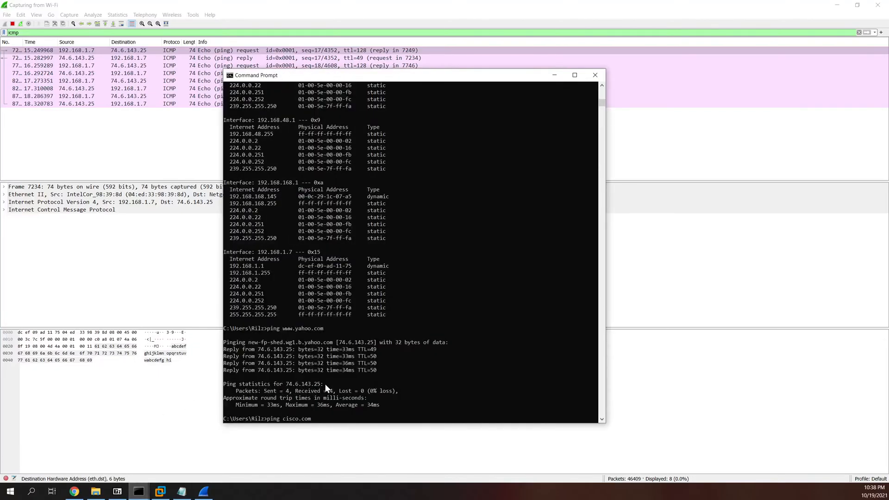
click(134, 138)
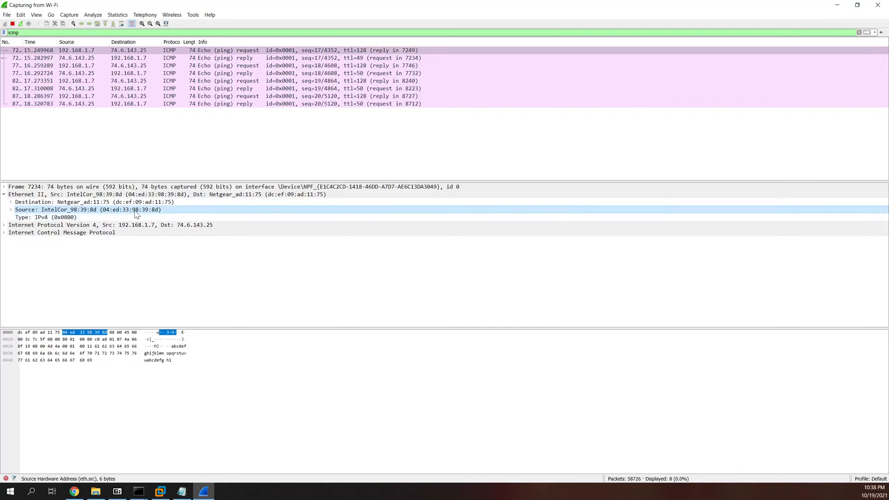
click(116, 204)
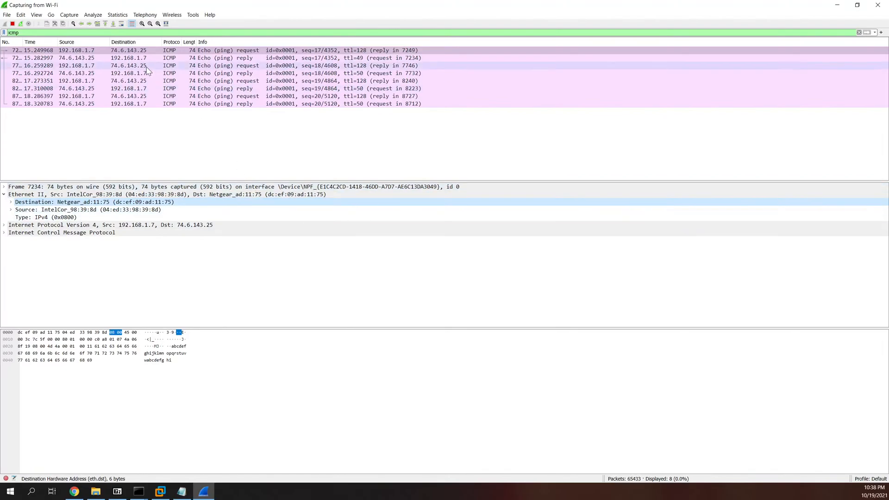
- Select the first echo reply from 74.6.143.25 and examine its Ethernet II addresses and expanded IPv4 header
click(261, 60)
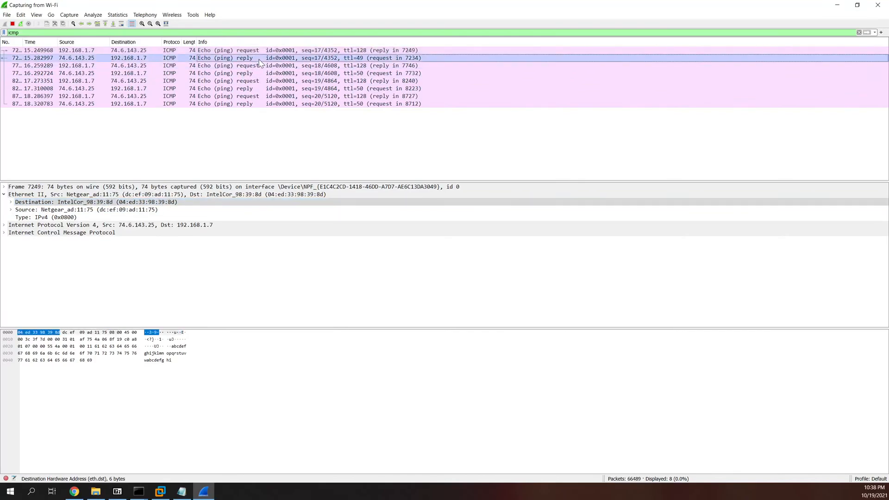
click(64, 212)
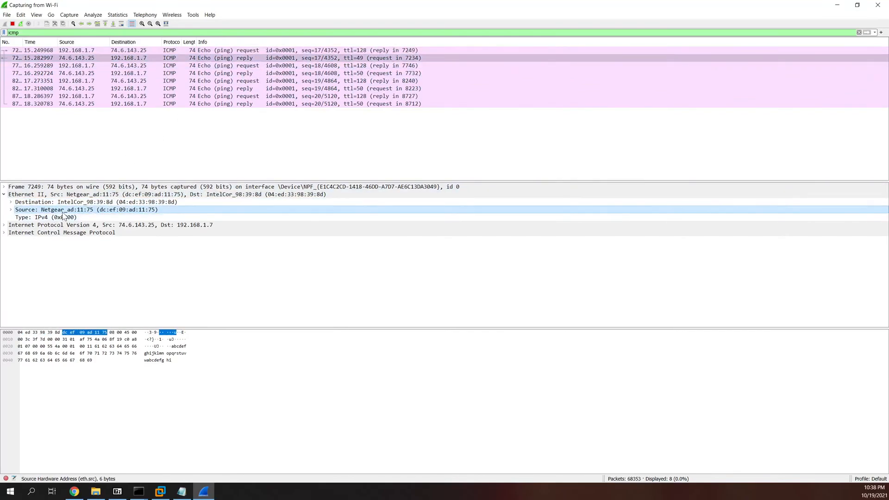
click(76, 203)
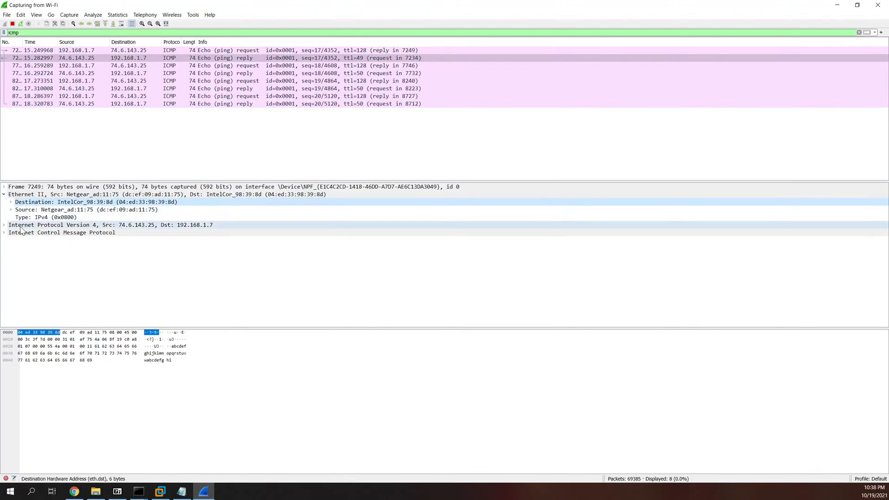
click(72, 226)
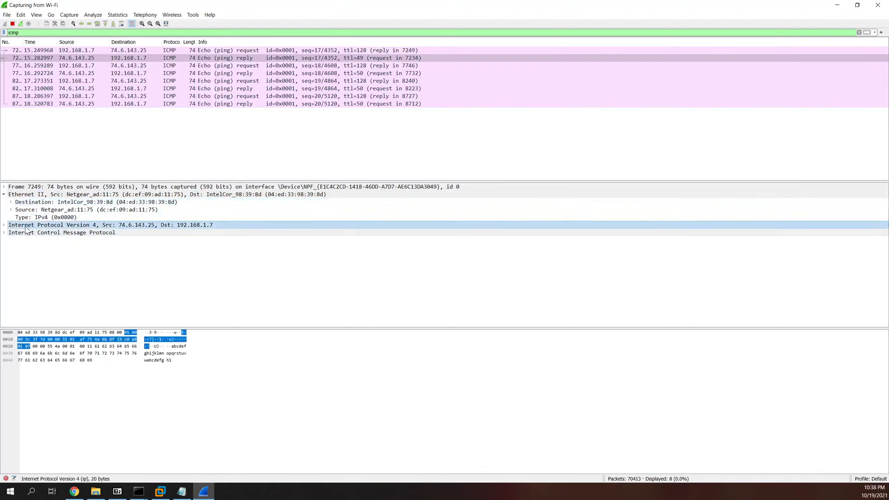
click(8, 227)
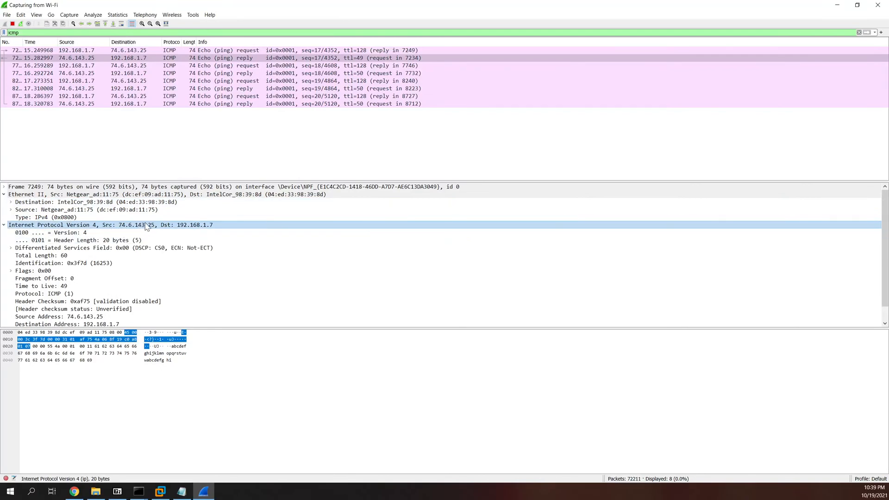
scroll(192, 229, down, 1)
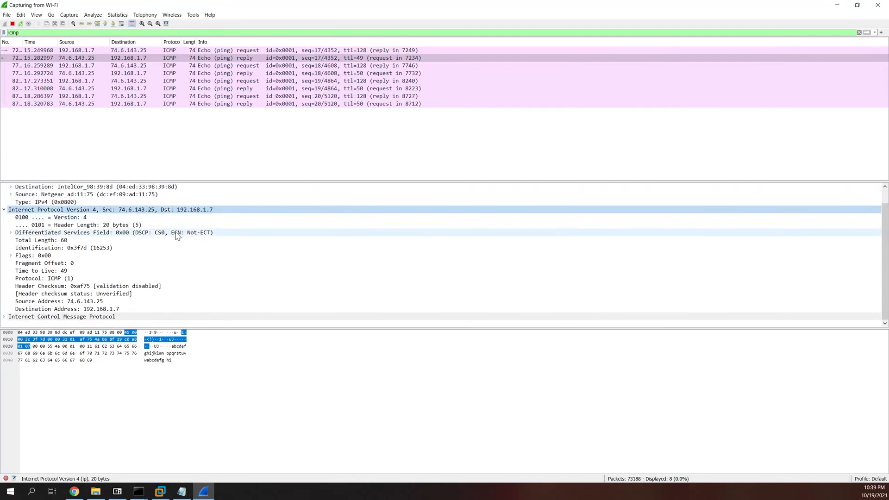
scroll(192, 228, up, 1)
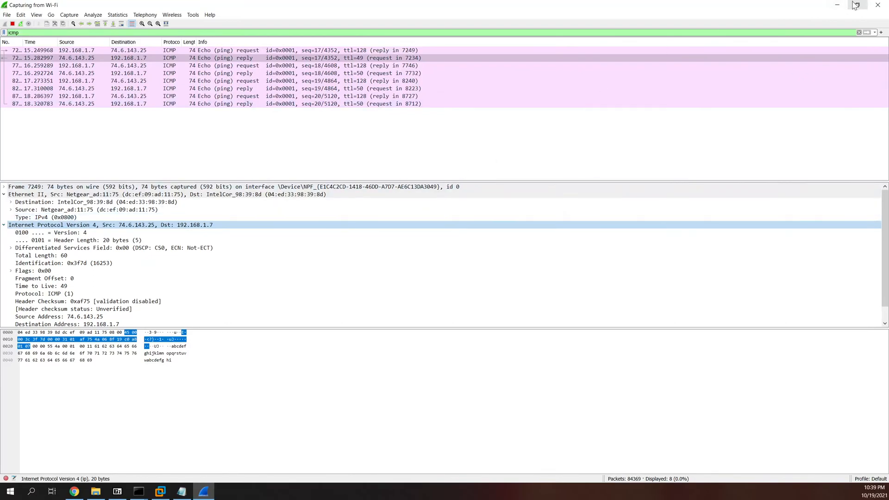
- Switch to the lab PDF in Adobe Acrobat Reader and go back to the Topology diagram on page 2
drag(888, 69, 472, 1)
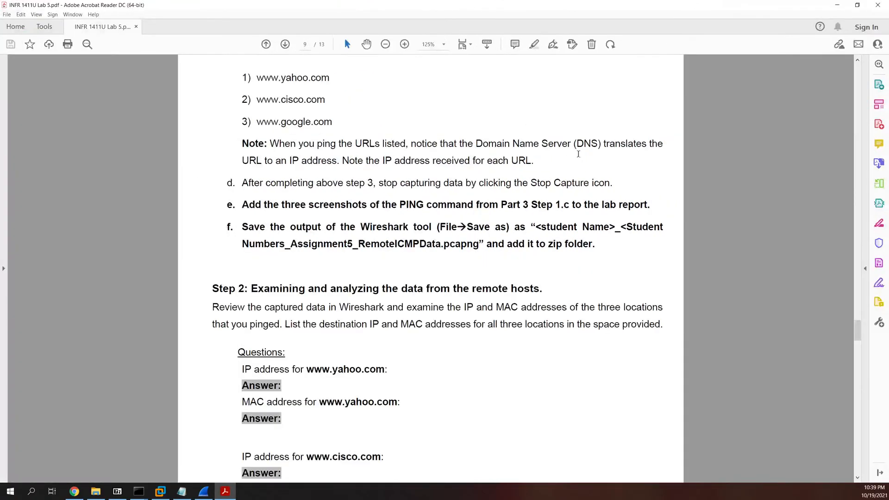
scroll(658, 176, up, 10)
scroll(657, 177, up, 15)
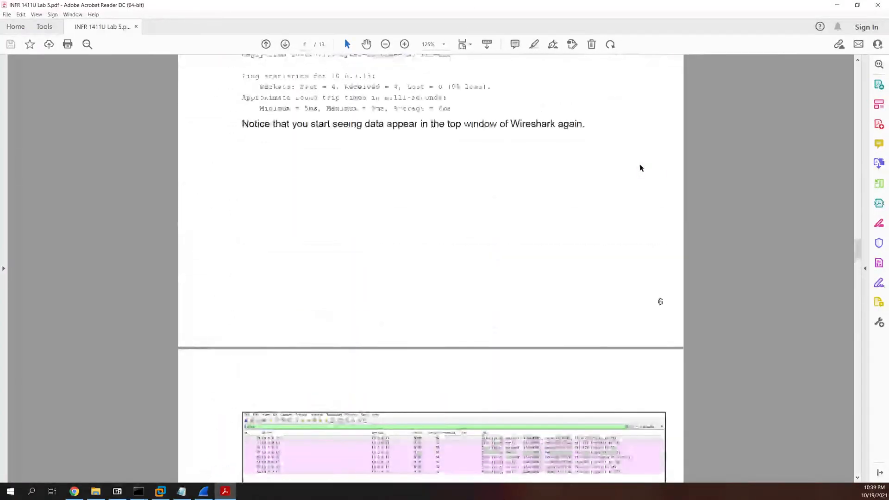
scroll(631, 165, up, 20)
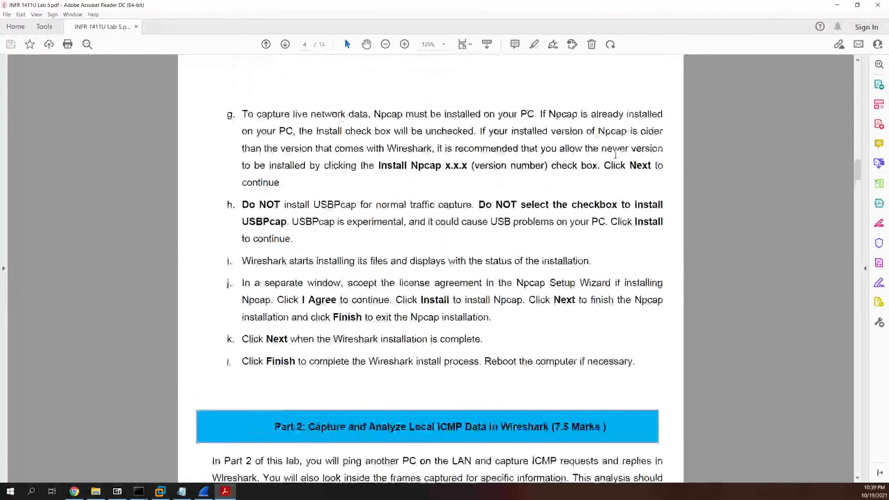
scroll(616, 162, up, 4)
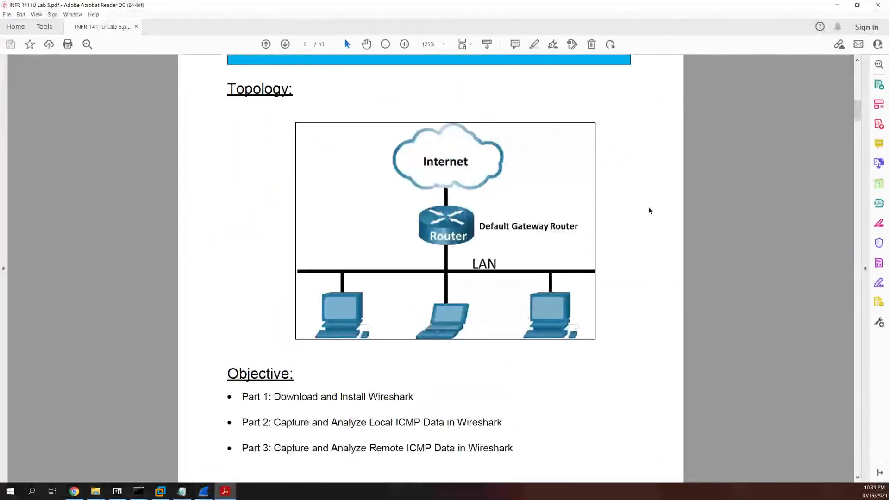
- Mark out the leftmost PC, the Internet cloud and the default gateway router's LAN-side link on the topology diagram
drag(319, 280, 375, 350)
drag(400, 135, 538, 196)
drag(298, 283, 396, 356)
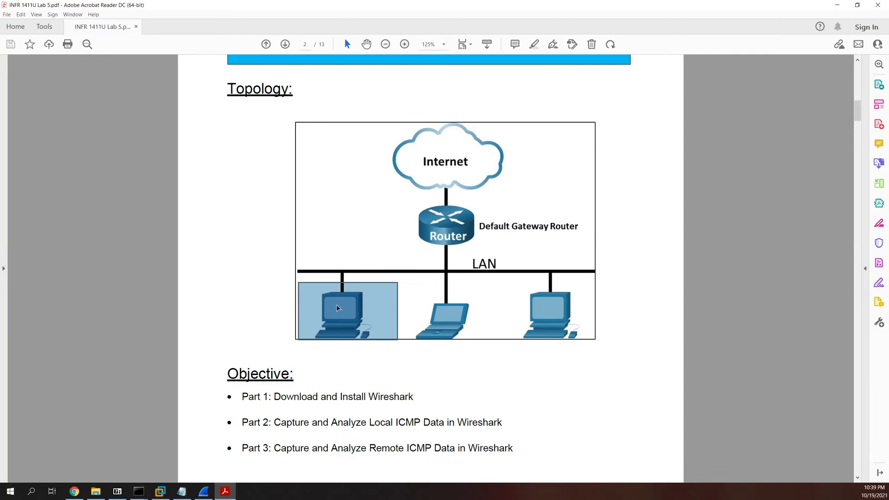
click(328, 297)
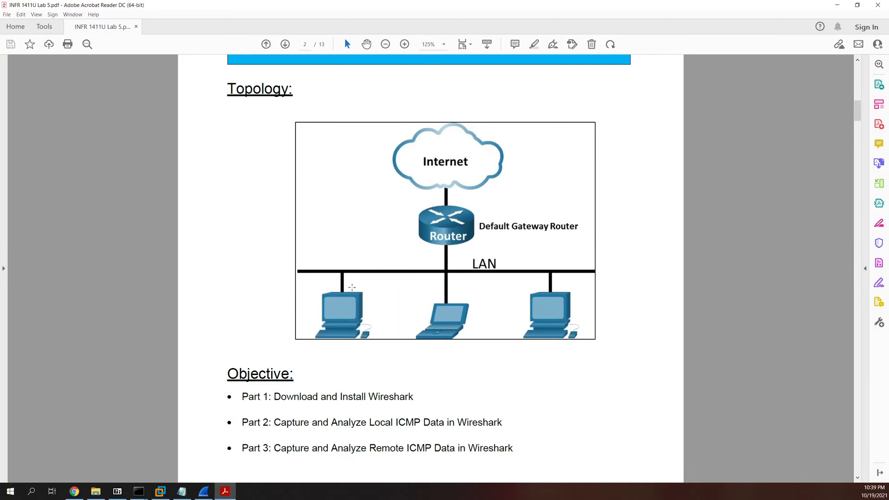
mouse_move(436, 242)
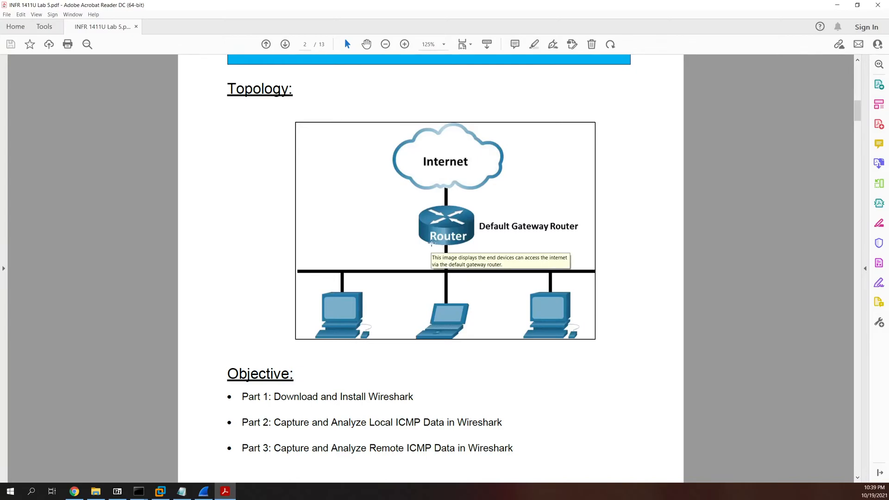
drag(432, 245, 467, 253)
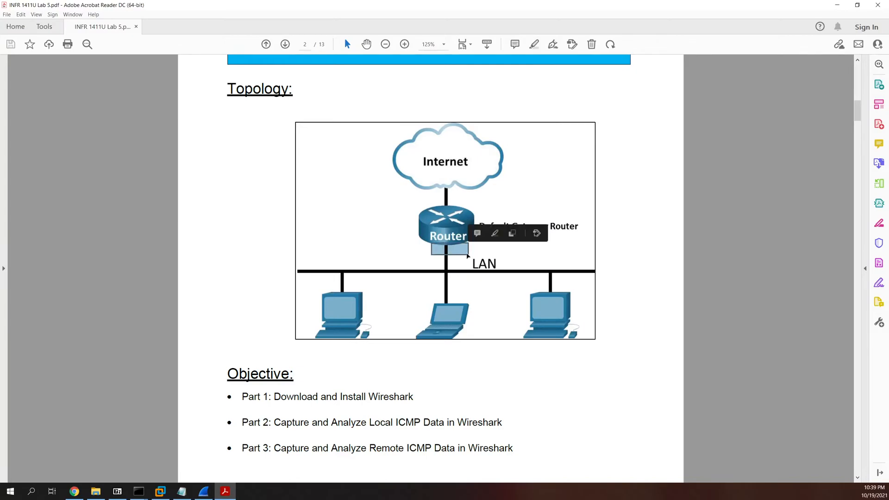